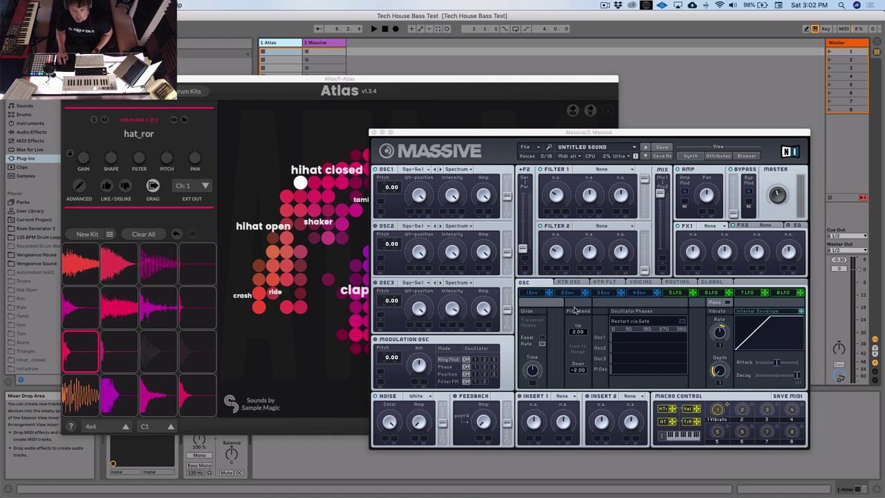
Load the Maschine Tech House map in Atlas and generate a new drum kit from it
{"action": "left_click", "coordinate": [335, 151]}
{"action": "left_click_drag", "start_coordinate": [417, 85], "coordinate": [425, 94]}
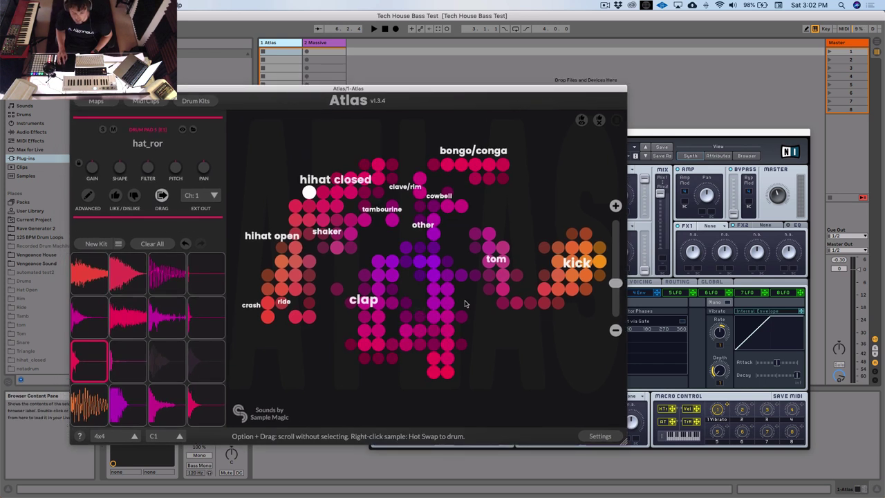
{"action": "left_click", "coordinate": [97, 101]}
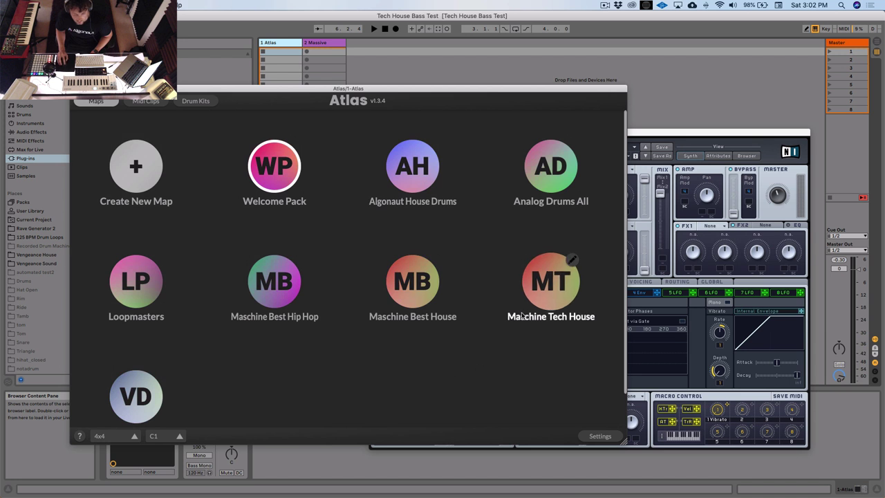
{"action": "left_click", "coordinate": [571, 260]}
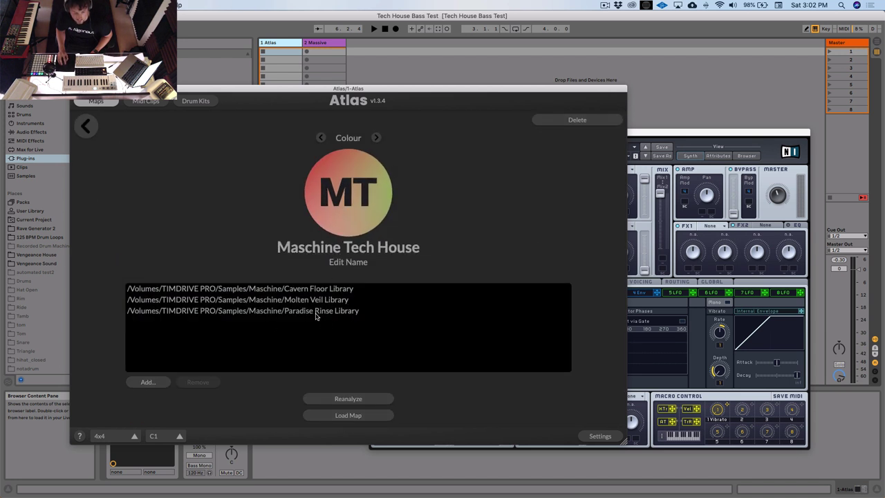
{"action": "left_click", "coordinate": [353, 415]}
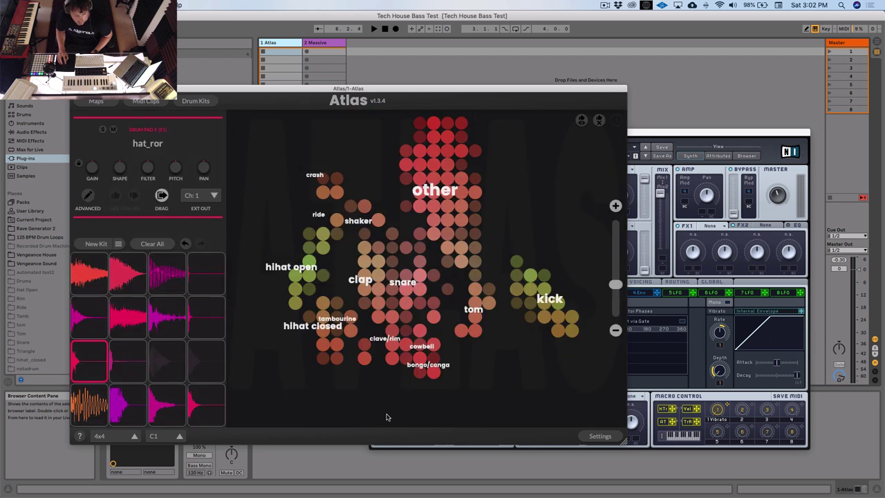
{"action": "left_click", "coordinate": [96, 244]}
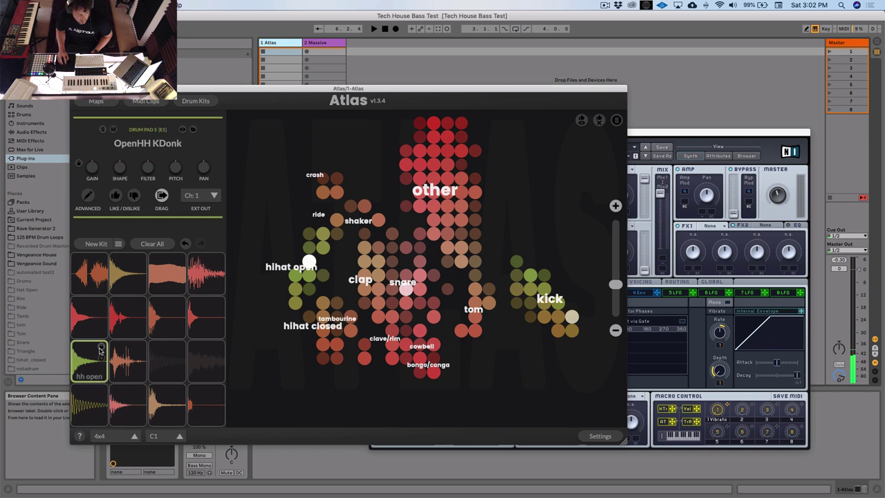
{"action": "left_click_drag", "start_coordinate": [370, 92], "coordinate": [370, 91]}
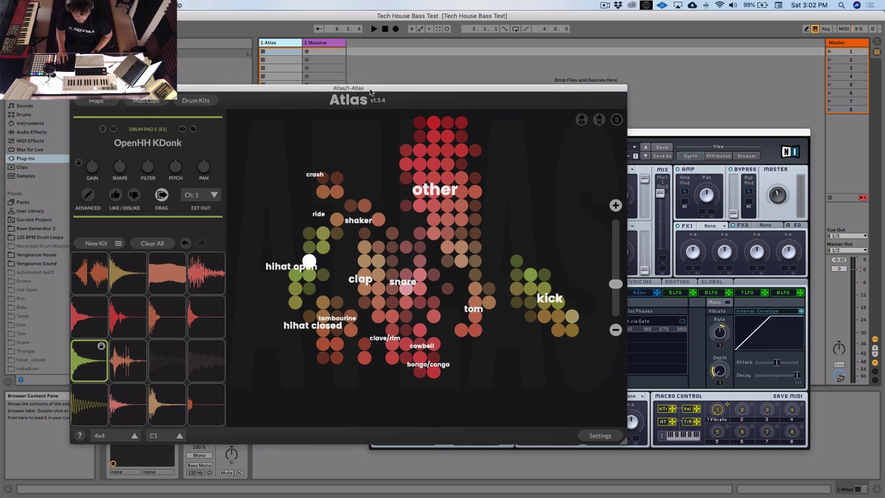
Add the bundled House 4 MIDI clip to the Atlas track's first clip slot and return to the kit view
{"action": "left_click", "coordinate": [145, 100]}
{"action": "scroll", "coordinate": [189, 363], "scroll_direction": "down", "scroll_amount": 3}
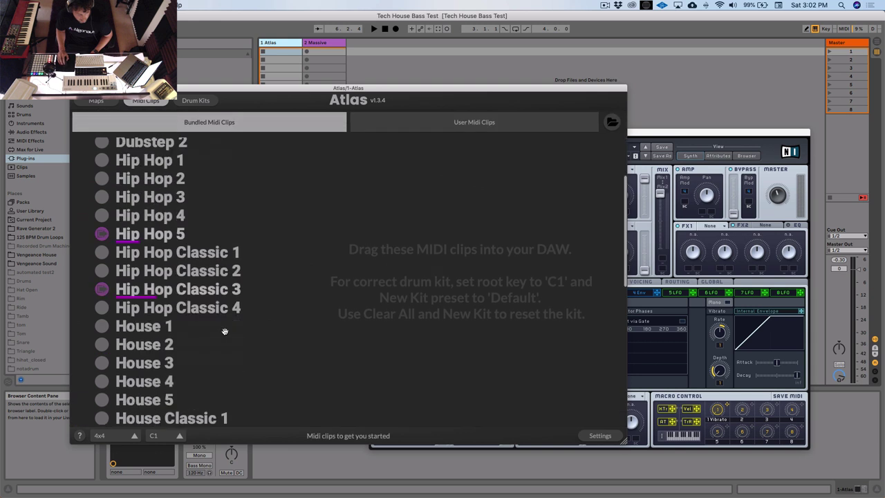
{"action": "left_click_drag", "start_coordinate": [187, 381], "coordinate": [277, 52]}
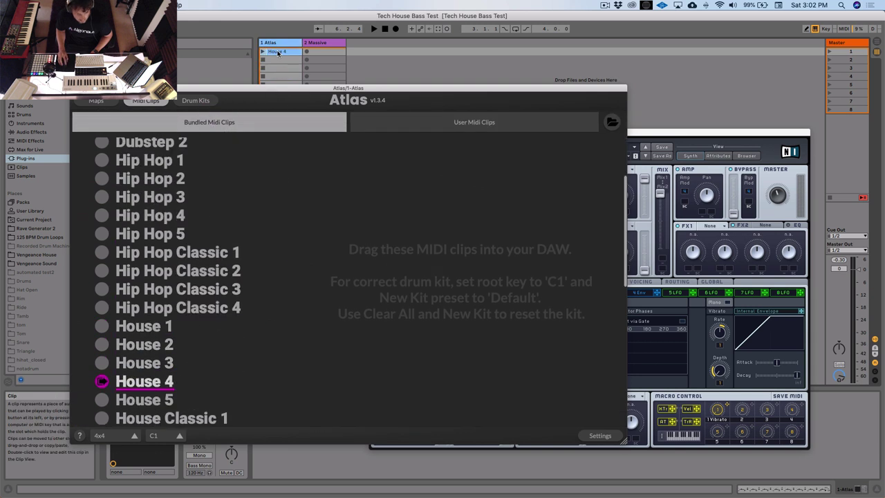
{"action": "left_click", "coordinate": [196, 100]}
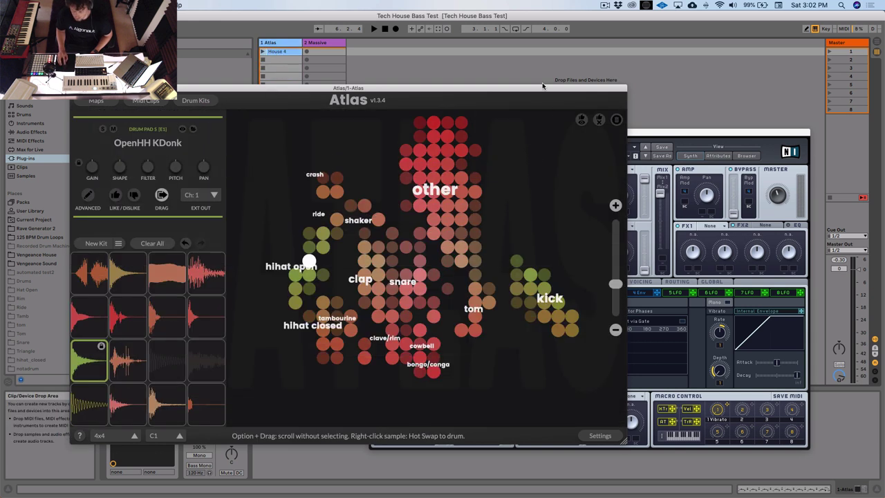
Audition the House 4 clip while replacing the kick on drum pad 1 with Kick London 1, and stop playback
{"action": "key", "text": "space"}
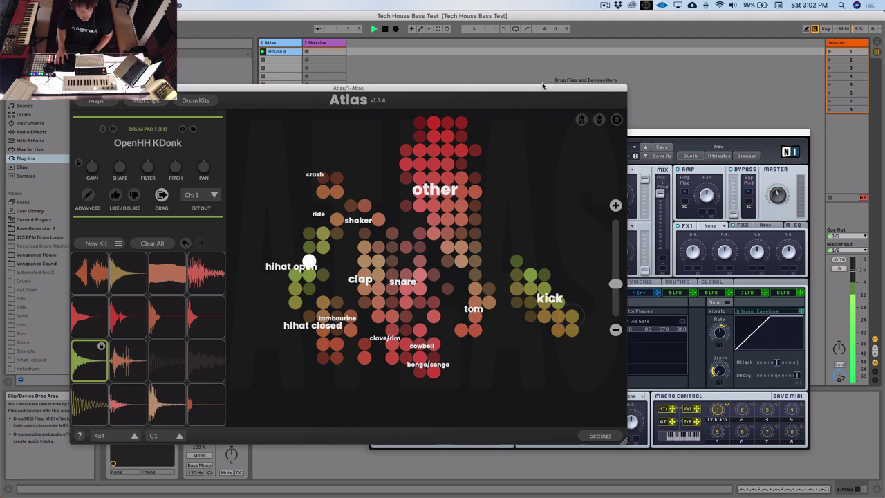
{"action": "left_click_drag", "start_coordinate": [518, 88], "coordinate": [528, 81]}
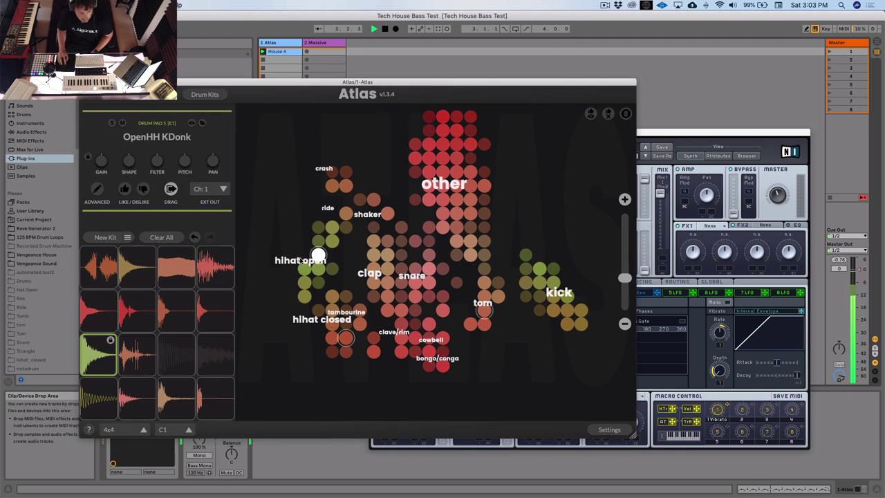
{"action": "left_click", "coordinate": [104, 398]}
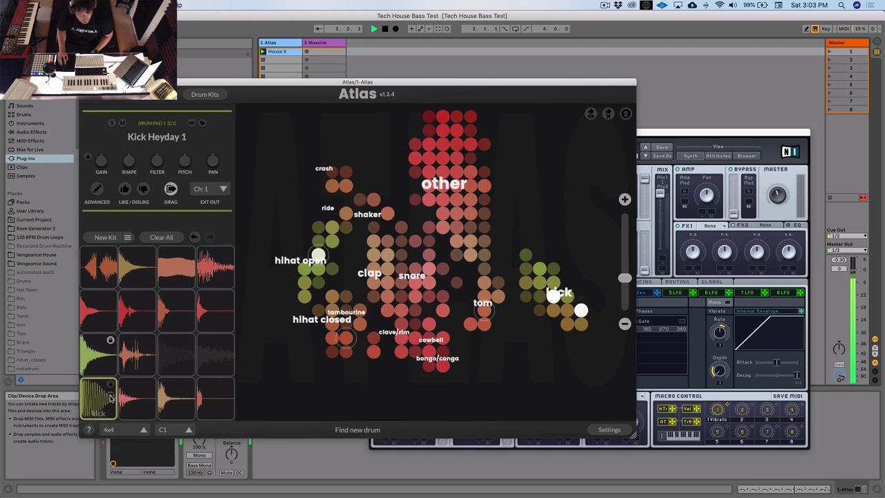
{"action": "scroll", "coordinate": [109, 397], "scroll_direction": "down", "scroll_amount": 1}
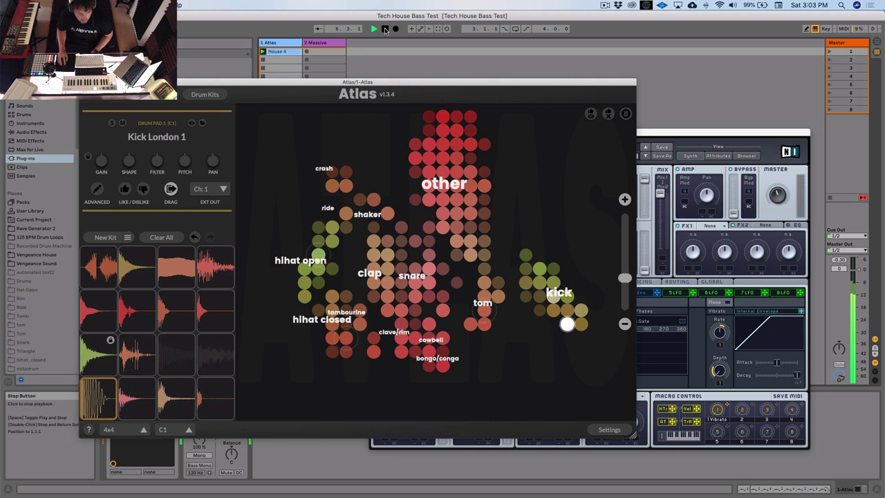
{"action": "key", "text": "space"}
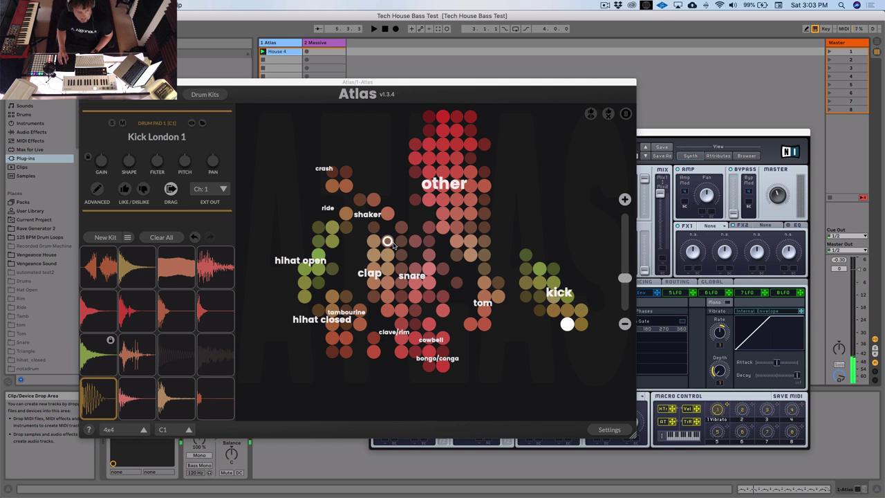
Switch to the Massive synth and start a new sound
{"action": "left_click", "coordinate": [667, 139]}
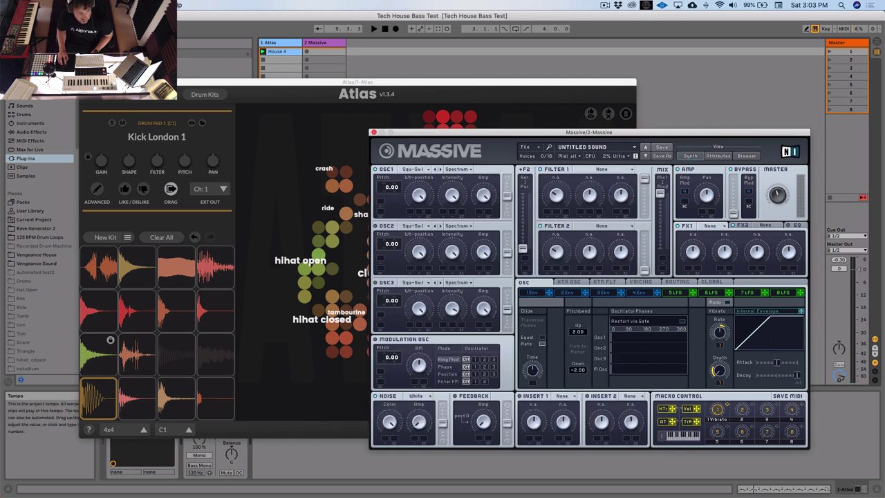
{"action": "left_click_drag", "start_coordinate": [662, 135], "coordinate": [665, 139]}
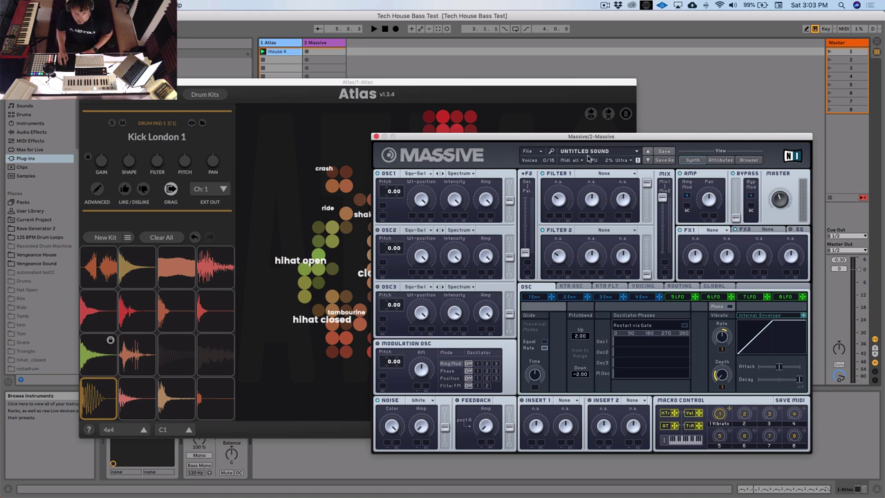
{"action": "left_click", "coordinate": [542, 152]}
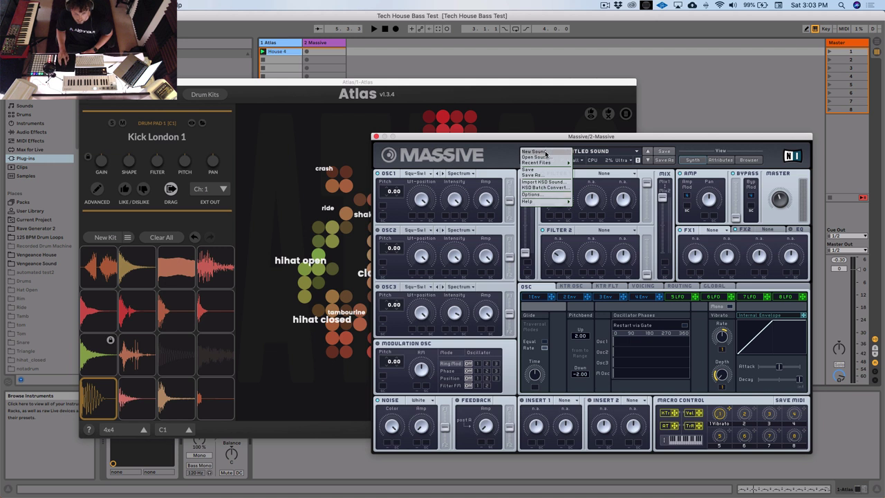
{"action": "left_click", "coordinate": [545, 153]}
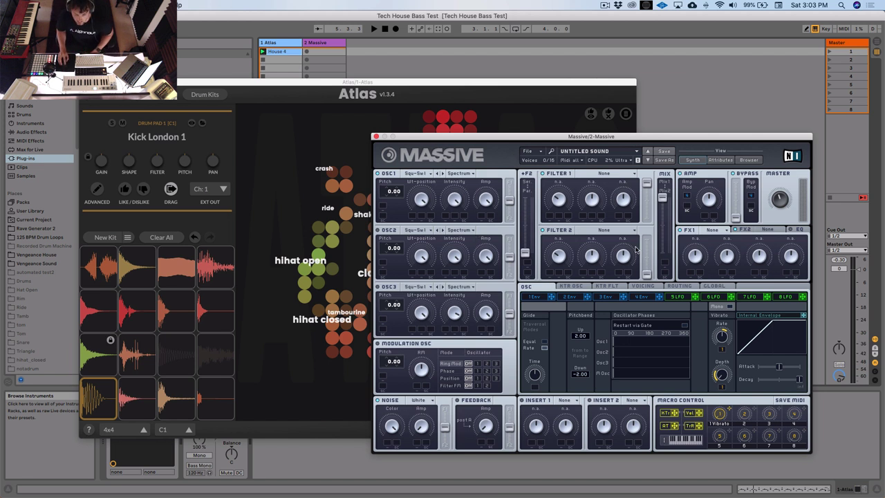
Route the two filters in series, raise Filter 2's output to full, and set the filter mix fully to Mix2
{"action": "left_click_drag", "start_coordinate": [526, 253], "coordinate": [529, 190]}
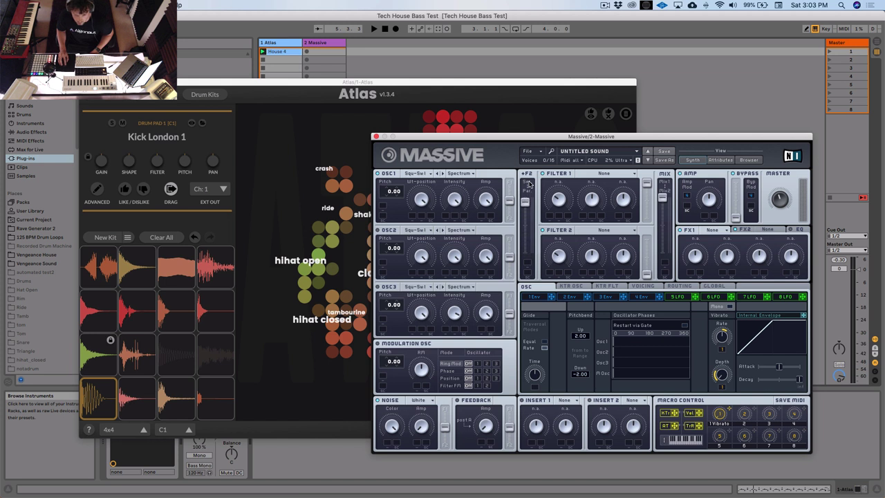
{"action": "left_click_drag", "start_coordinate": [648, 274], "coordinate": [648, 240]}
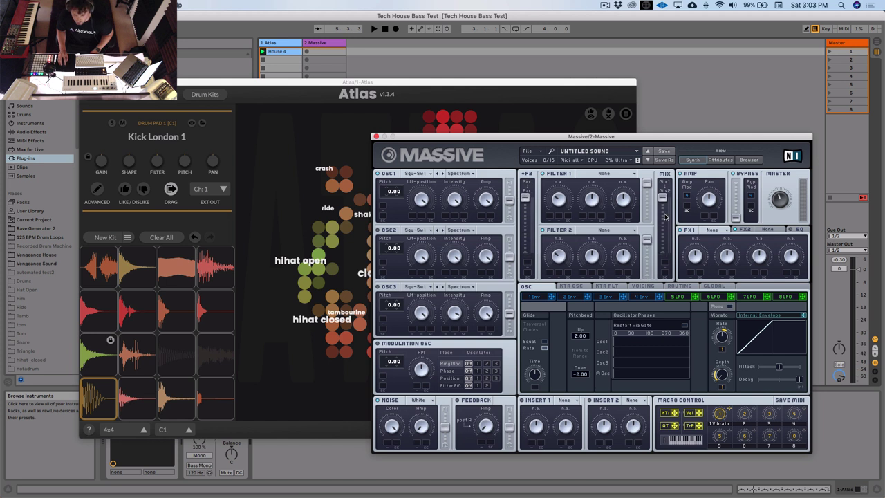
{"action": "left_click_drag", "start_coordinate": [663, 198], "coordinate": [663, 254]}
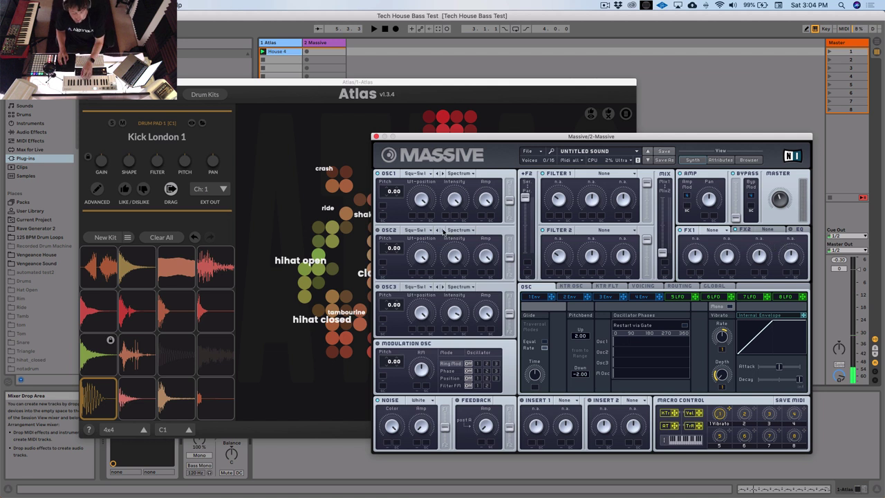
Set the OSC1 wavetable to Pulse-Saw PWM
{"action": "left_click", "coordinate": [429, 174]}
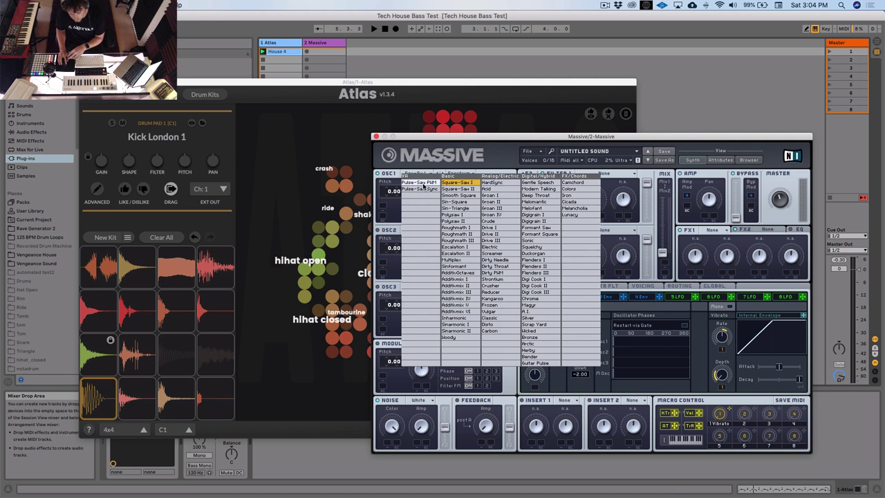
{"action": "left_click", "coordinate": [424, 187]}
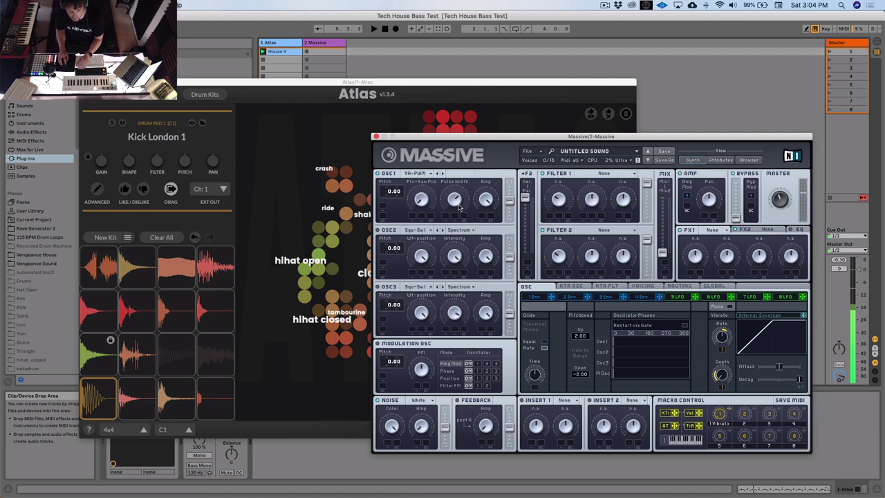
{"action": "left_click", "coordinate": [593, 175]}
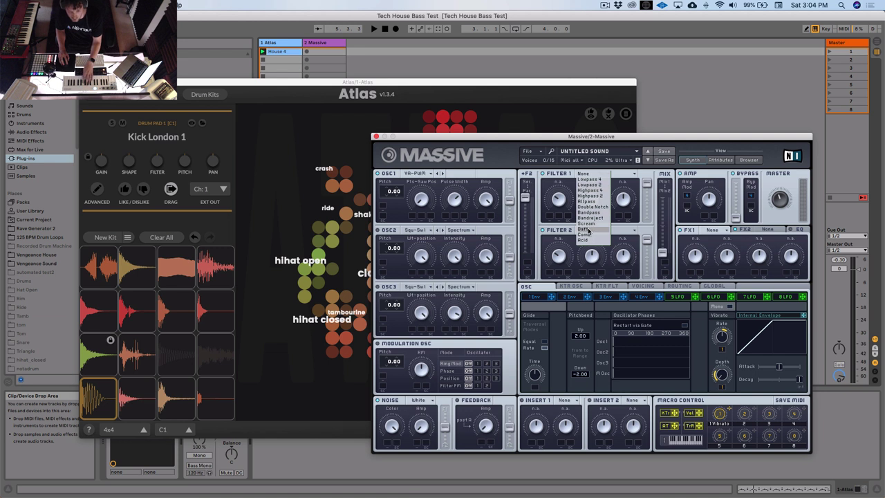
{"action": "left_click", "coordinate": [623, 173]}
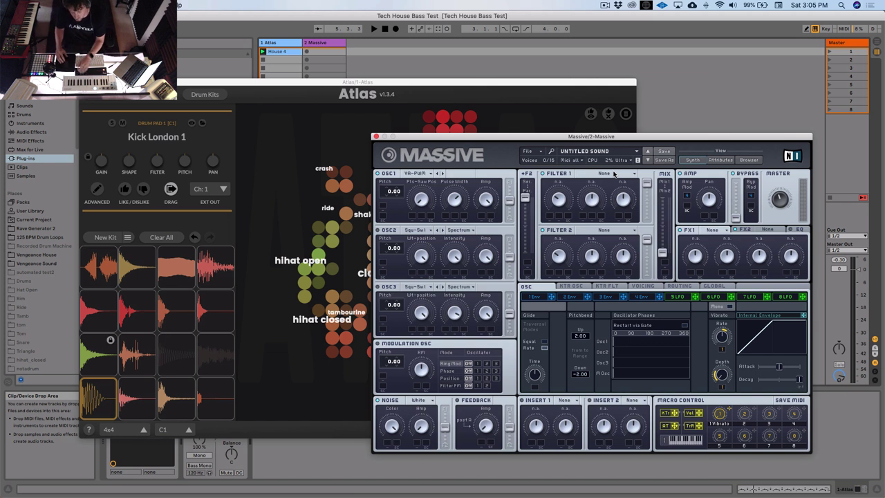
{"action": "left_click", "coordinate": [613, 174]}
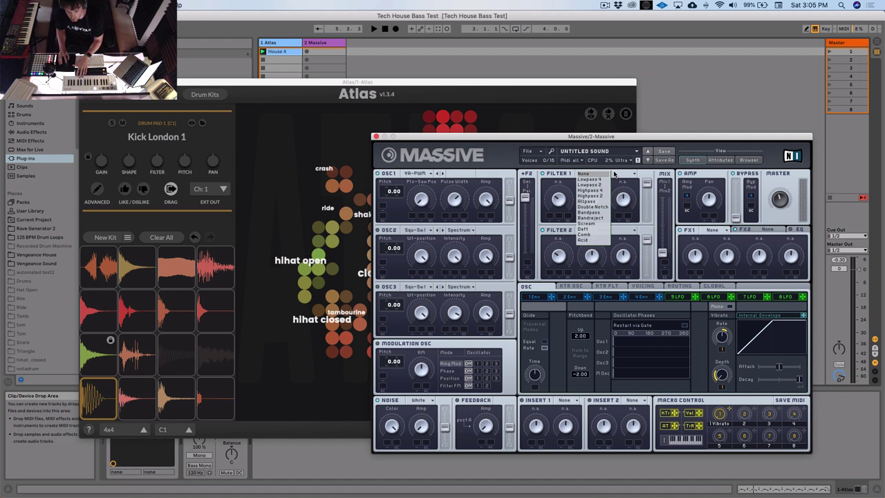
{"action": "left_click", "coordinate": [617, 172]}
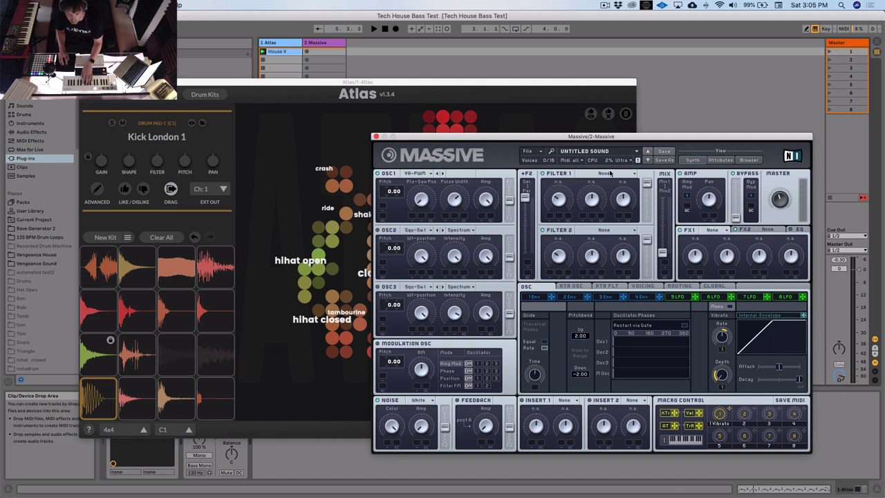
Set the Filter 1 type to Daft
{"action": "left_click", "coordinate": [610, 173]}
{"action": "left_click", "coordinate": [593, 230]}
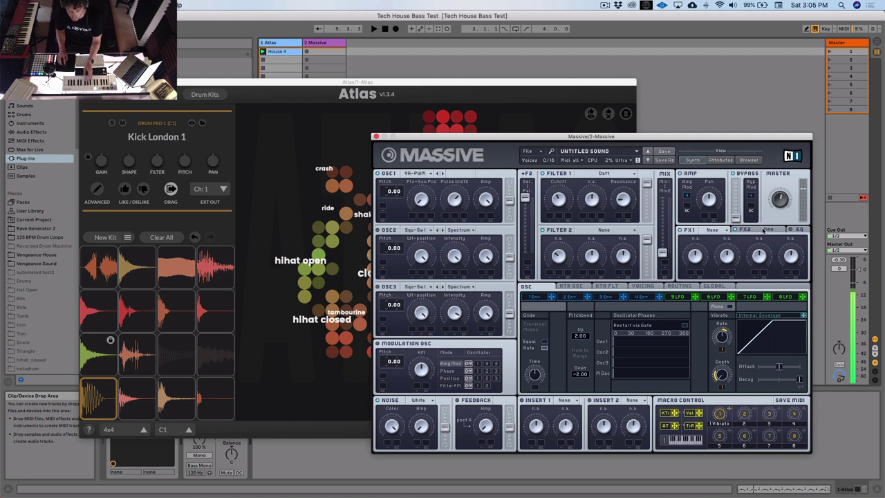
Change the synth's voicing mode to Monophon
{"action": "left_click", "coordinate": [679, 287]}
{"action": "left_click", "coordinate": [655, 288]}
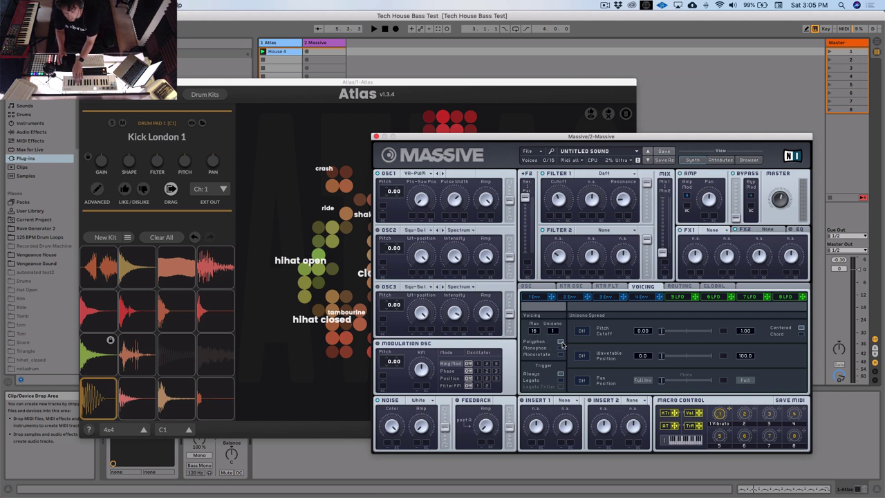
{"action": "left_click", "coordinate": [560, 349]}
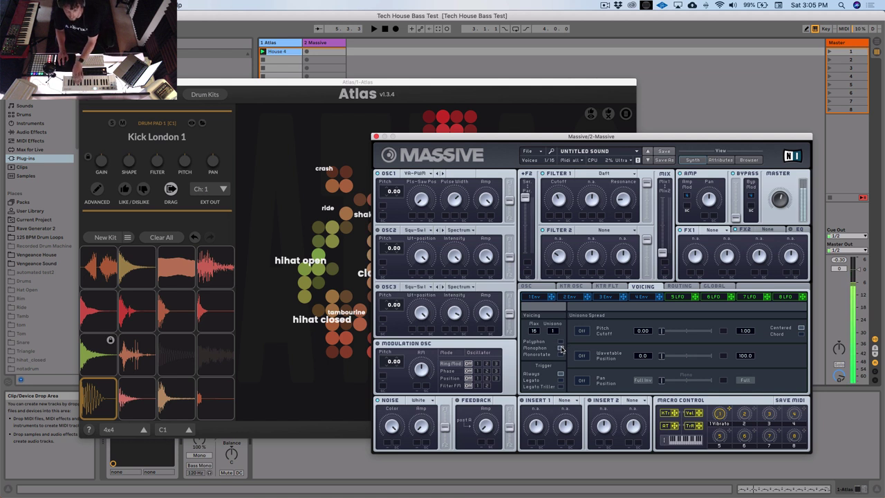
{"action": "left_click", "coordinate": [541, 286]}
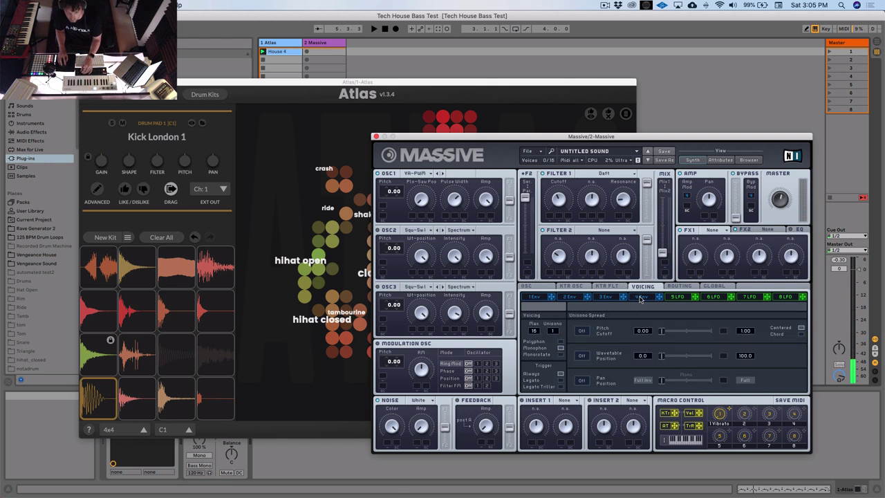
Shape envelope 4 with a shorter attack, a decay level lowered to about half, and a shorter decay time
{"action": "left_click", "coordinate": [642, 298]}
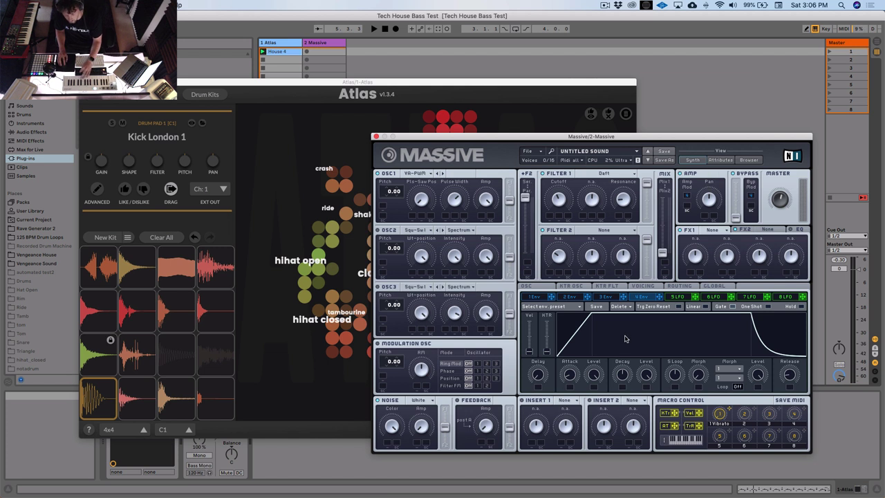
{"action": "left_click_drag", "start_coordinate": [570, 379], "coordinate": [570, 419]}
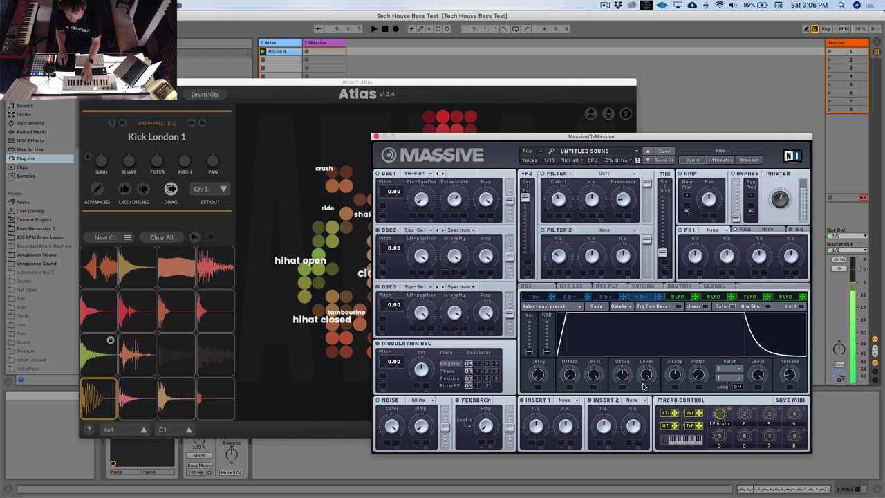
{"action": "left_click_drag", "start_coordinate": [646, 377], "coordinate": [648, 412]}
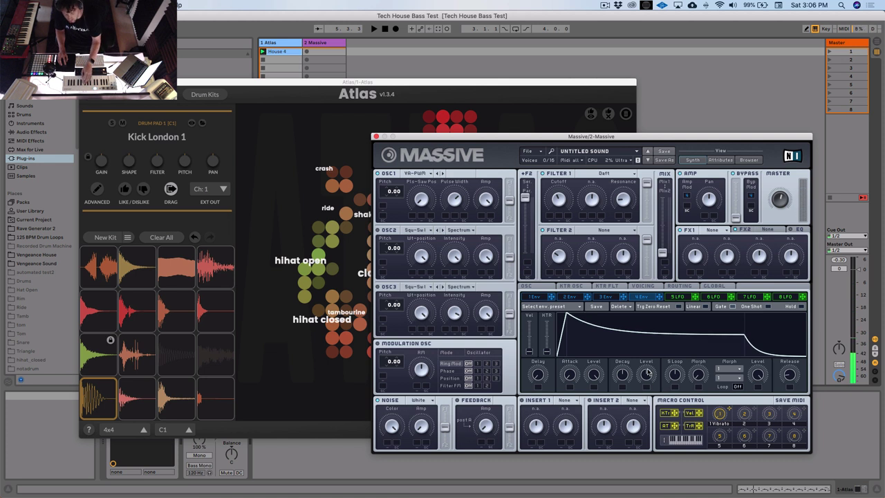
{"action": "left_click_drag", "start_coordinate": [625, 377], "coordinate": [623, 411]}
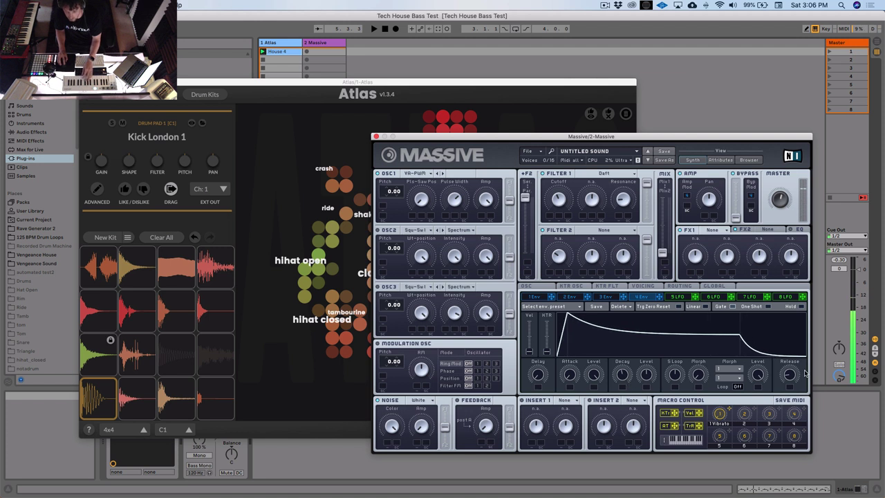
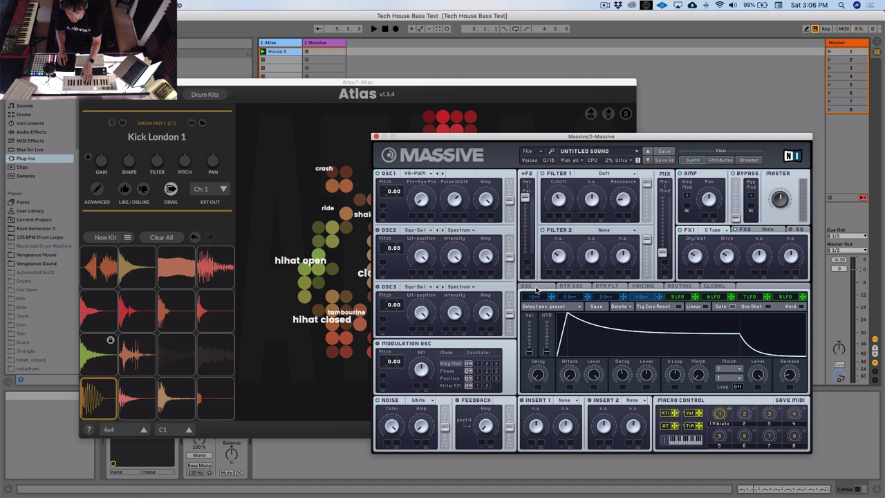
Switch Massive to its oscillator settings page, and close the Massive and Atlas plug-in windows
{"action": "left_click", "coordinate": [536, 288]}
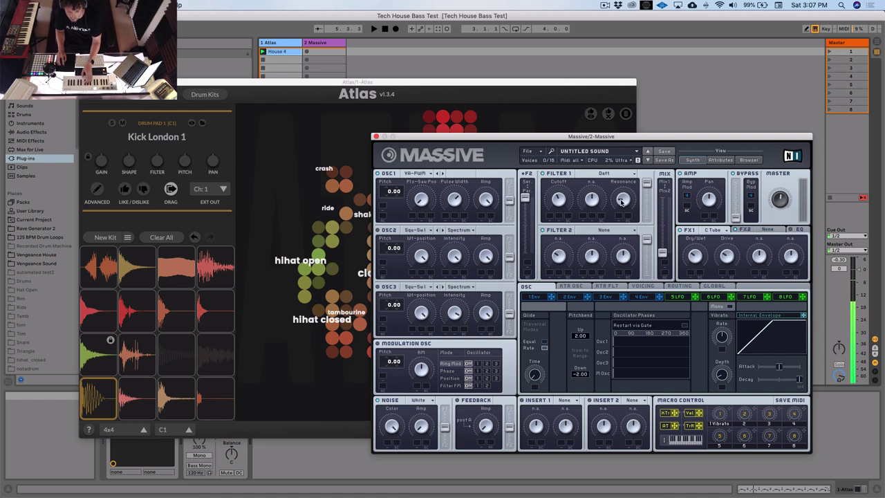
{"action": "left_click", "coordinate": [375, 137]}
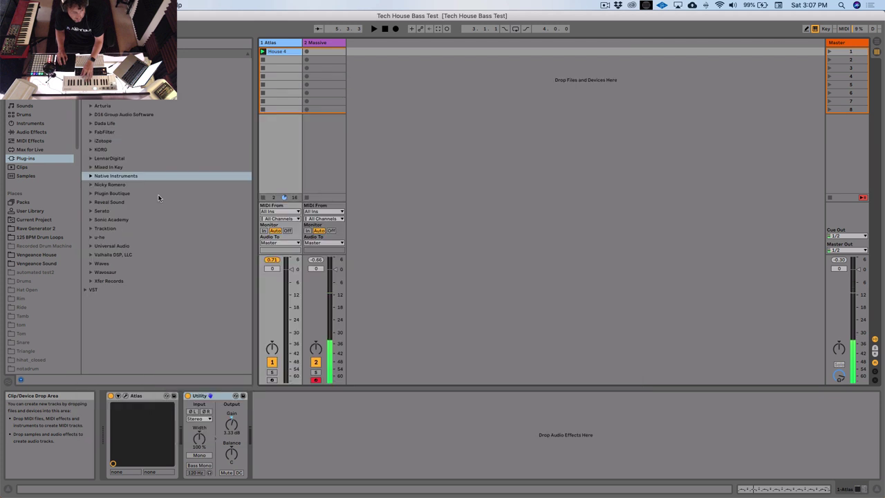
{"action": "left_click", "coordinate": [83, 83]}
Place an EQ Eight audio effect after the synth on the Massive track
{"action": "left_click", "coordinate": [31, 131]}
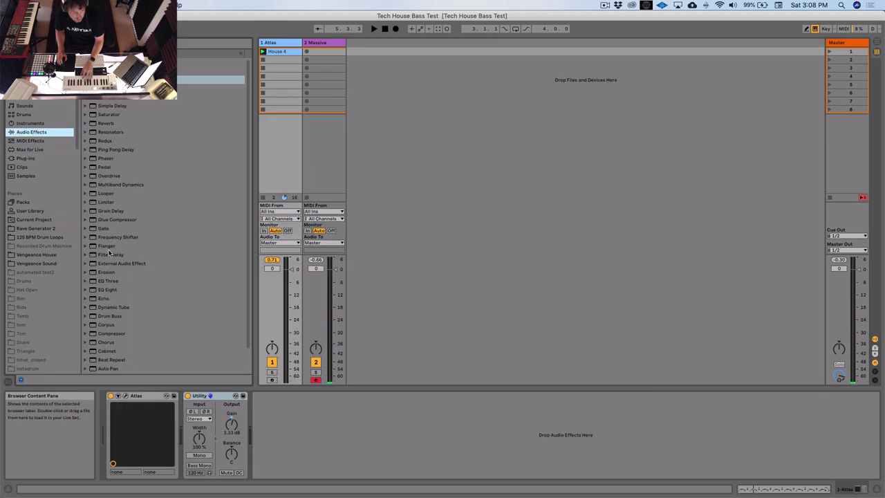
{"action": "left_click_drag", "start_coordinate": [106, 290], "coordinate": [282, 430]}
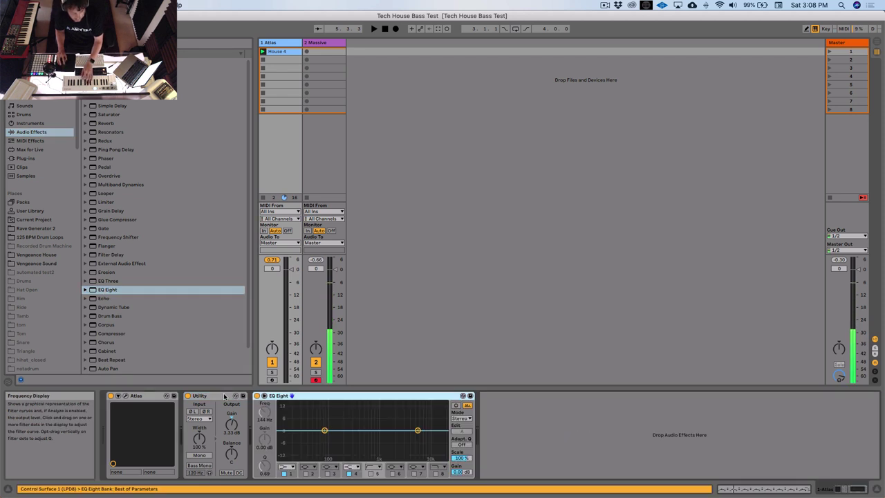
{"action": "left_click", "coordinate": [339, 273]}
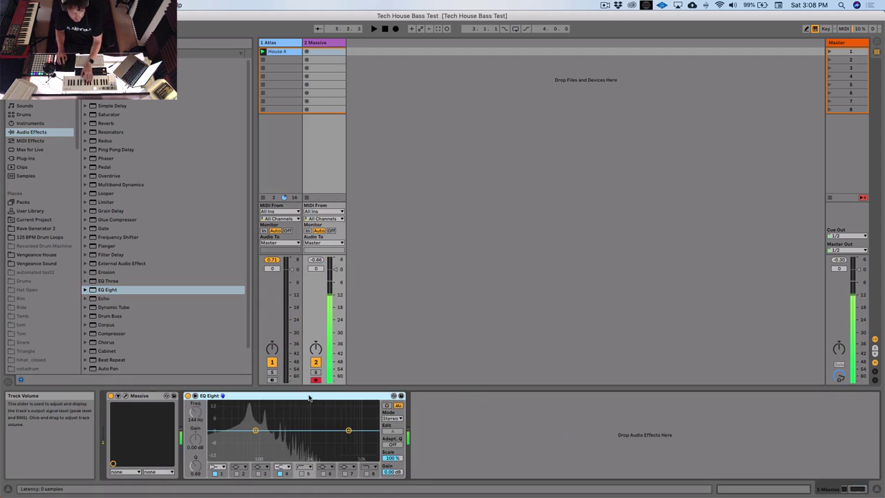
Enable band 2 of the EQ Eight and shape it as a 3.60 dB boost at 182 Hz with a Q of 1.29
{"action": "left_click", "coordinate": [245, 474]}
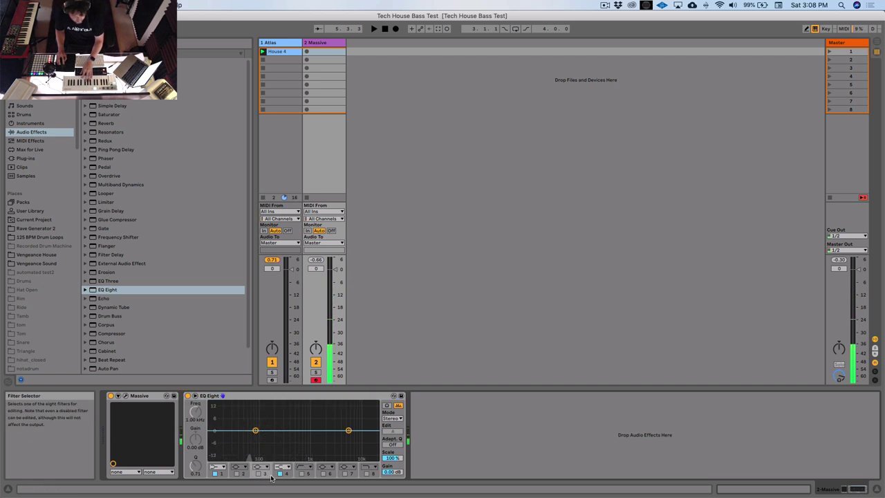
{"action": "left_click", "coordinate": [238, 473]}
{"action": "left_click_drag", "start_coordinate": [322, 430], "coordinate": [267, 430]}
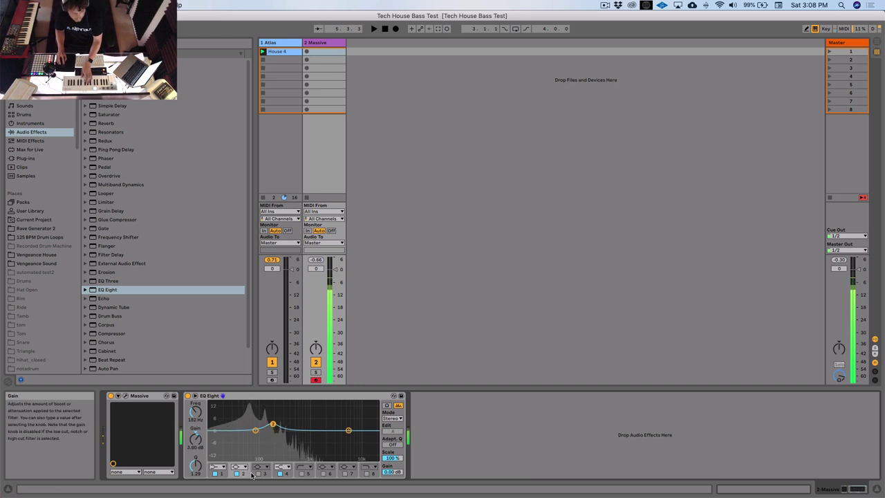
Compare the bass with the EQ Eight off and on, and raise the band 2 gain to 4.09 dB
{"action": "left_click", "coordinate": [188, 396]}
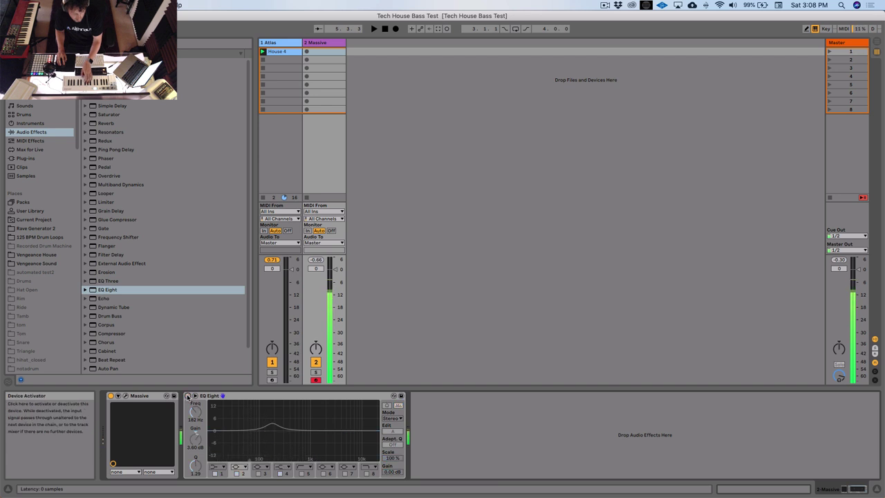
{"action": "left_click", "coordinate": [188, 396]}
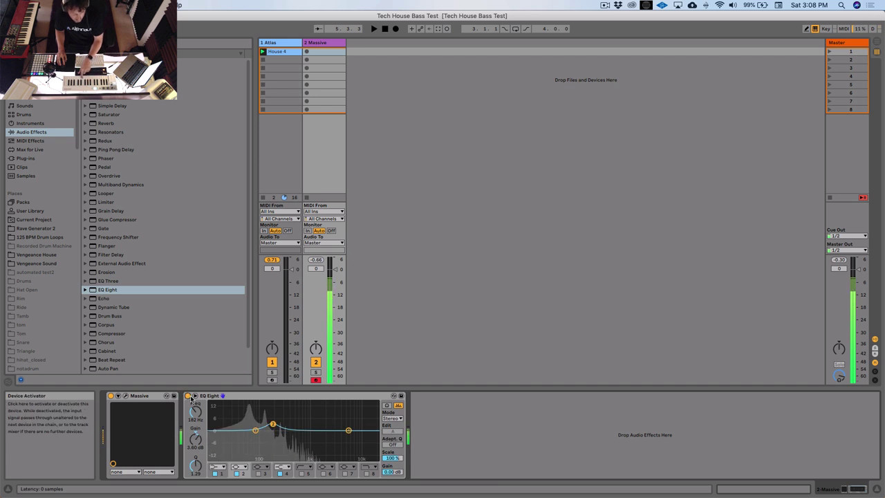
{"action": "left_click_drag", "start_coordinate": [273, 427], "coordinate": [273, 424]}
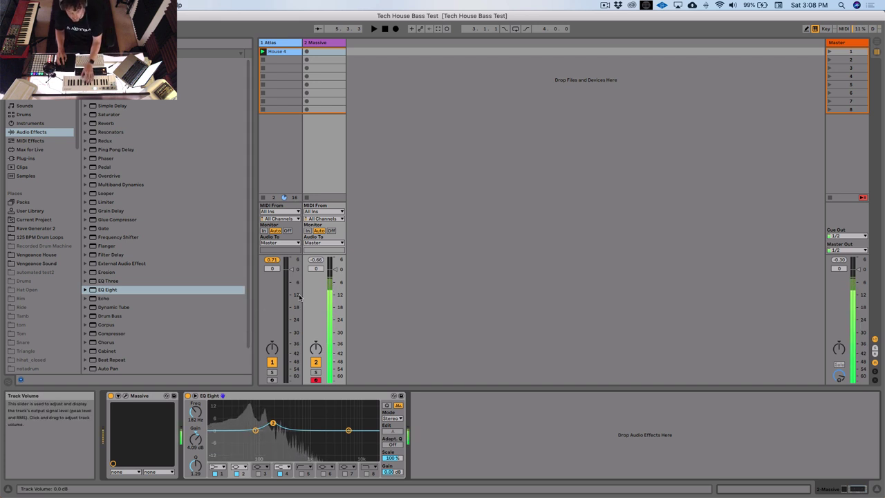
Add the Universal Audio plug-in UAD UA 1176LN Rev E after the EQ Eight on the Massive track
{"action": "left_click", "coordinate": [26, 159]}
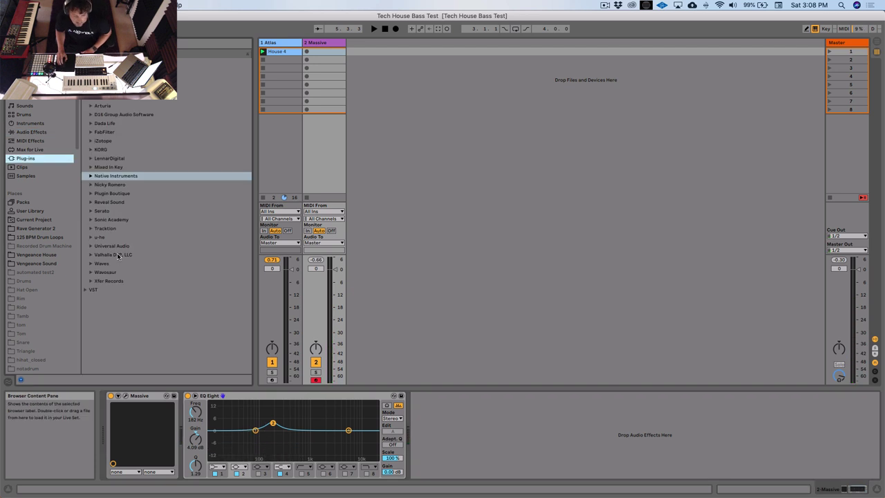
{"action": "left_click", "coordinate": [118, 255]}
{"action": "left_click", "coordinate": [97, 247]}
{"action": "left_click", "coordinate": [90, 246]}
{"action": "scroll", "coordinate": [161, 294], "scroll_direction": "down", "scroll_amount": 5}
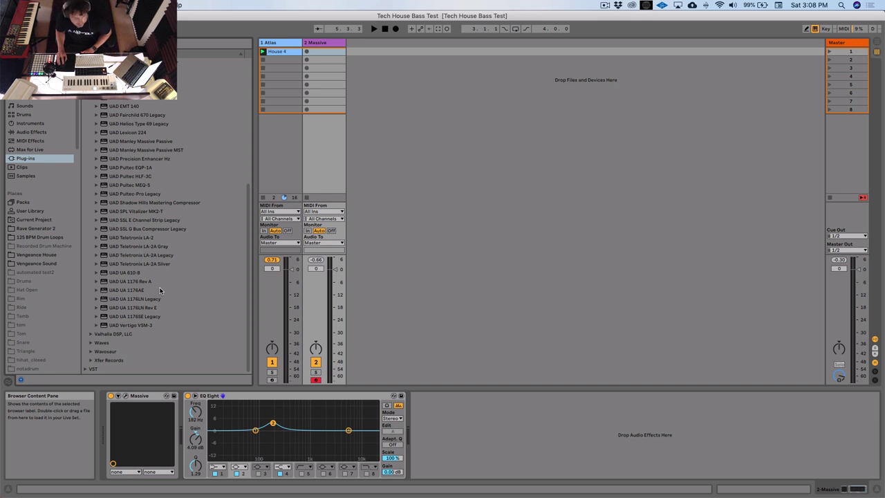
{"action": "left_click", "coordinate": [144, 307]}
{"action": "left_click", "coordinate": [141, 299]}
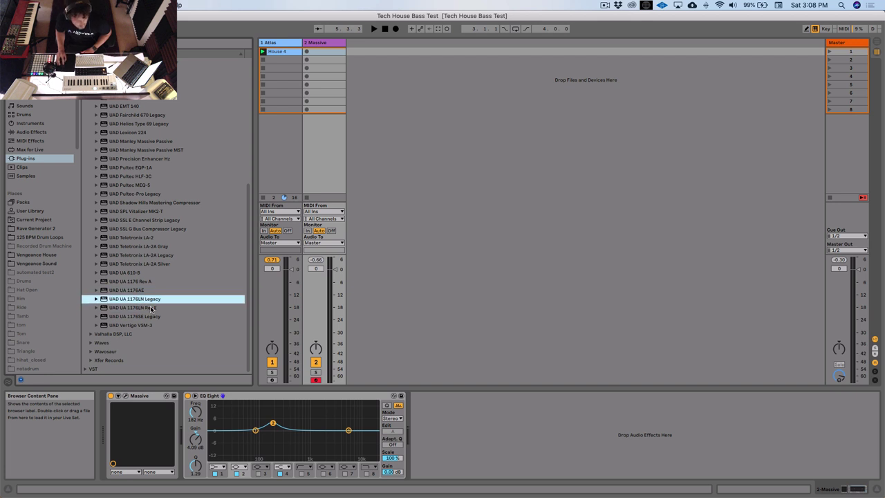
{"action": "left_click", "coordinate": [142, 308]}
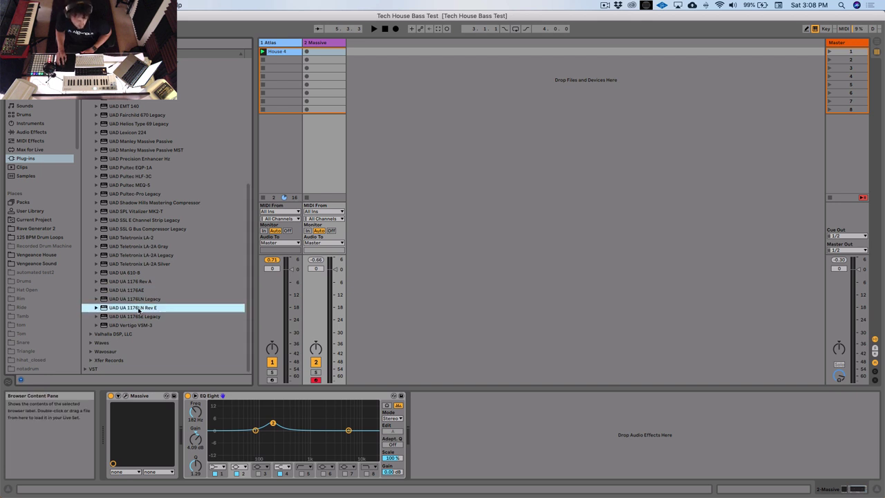
{"action": "left_click_drag", "start_coordinate": [152, 316], "coordinate": [425, 417]}
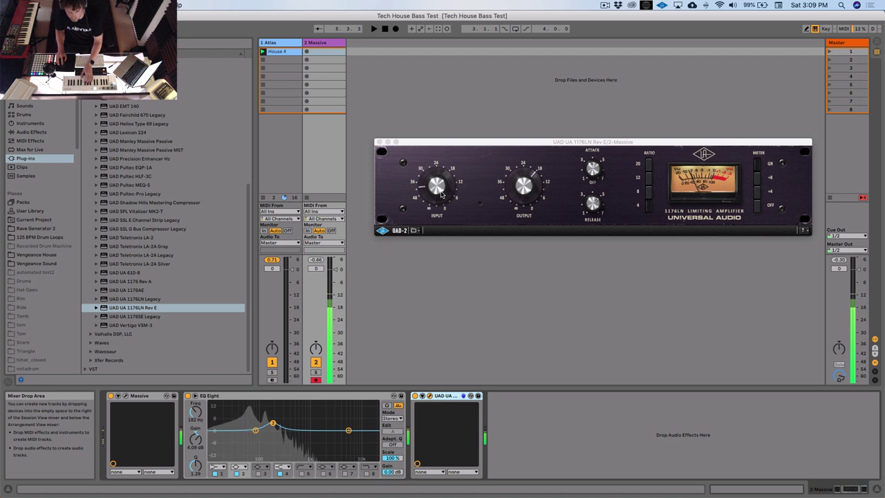
Check the bass with the 1176LN bypassed and raise the limiter's output level to compensate
{"action": "left_click", "coordinate": [594, 171]}
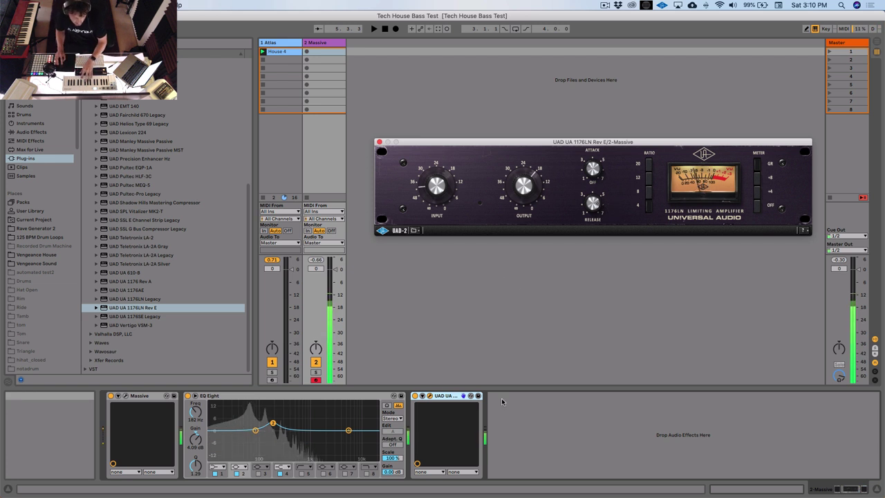
{"action": "left_click", "coordinate": [503, 291]}
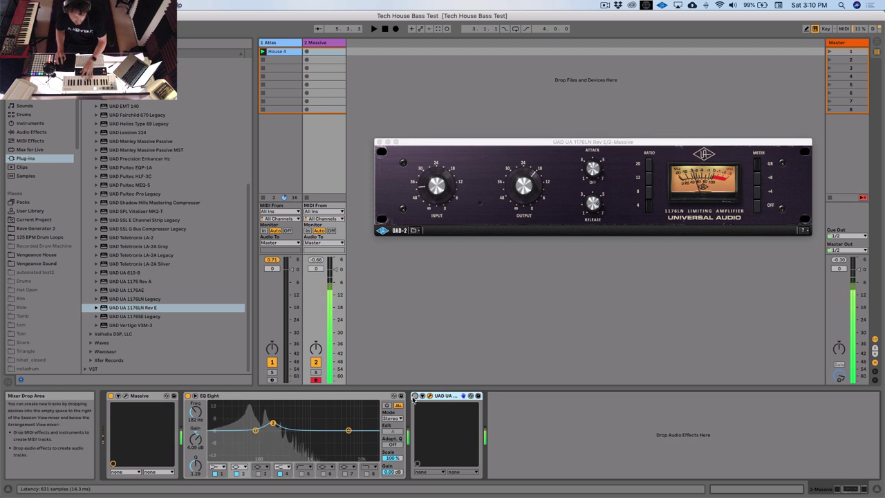
{"action": "left_click", "coordinate": [526, 196]}
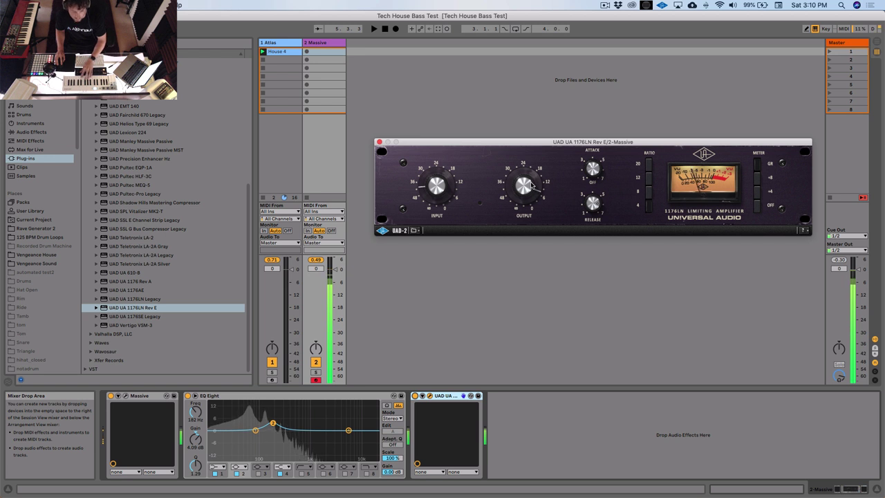
Compare the bass with the 1176LN limiter off and on, leave it enabled, and close its plug-in window
{"action": "left_click", "coordinate": [414, 397]}
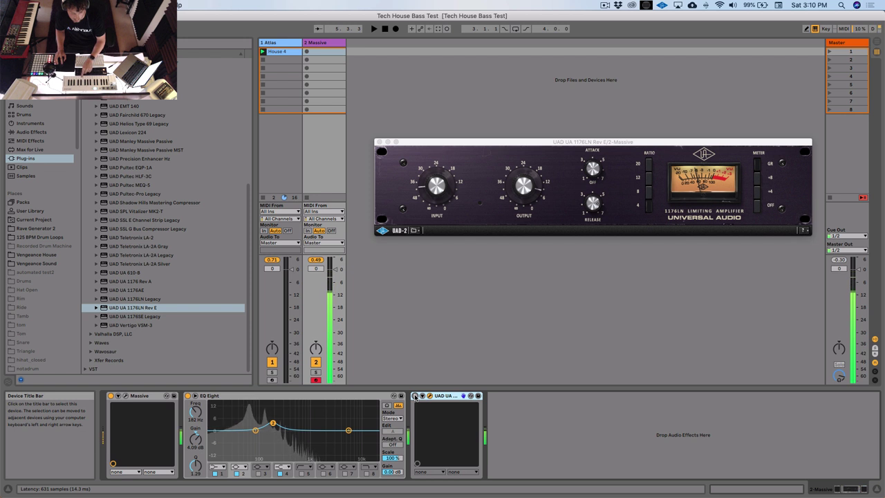
{"action": "left_click", "coordinate": [415, 396]}
{"action": "left_click", "coordinate": [517, 205]}
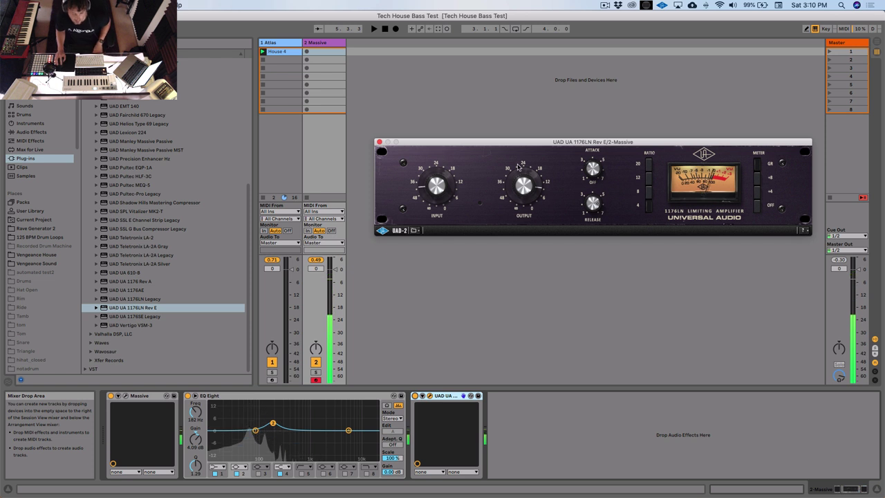
{"action": "left_click", "coordinate": [379, 142]}
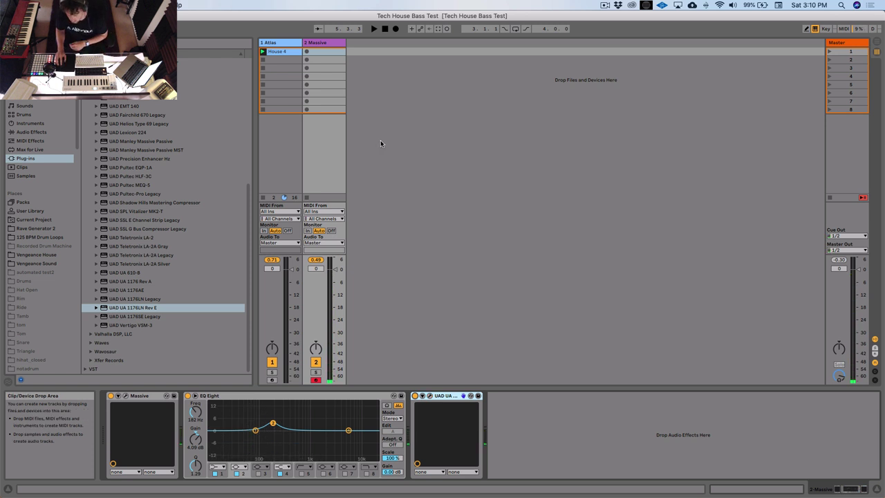
Start and stop the House 4 drum groove repeatedly to audition the bass patch against it
{"action": "key", "text": "space"}
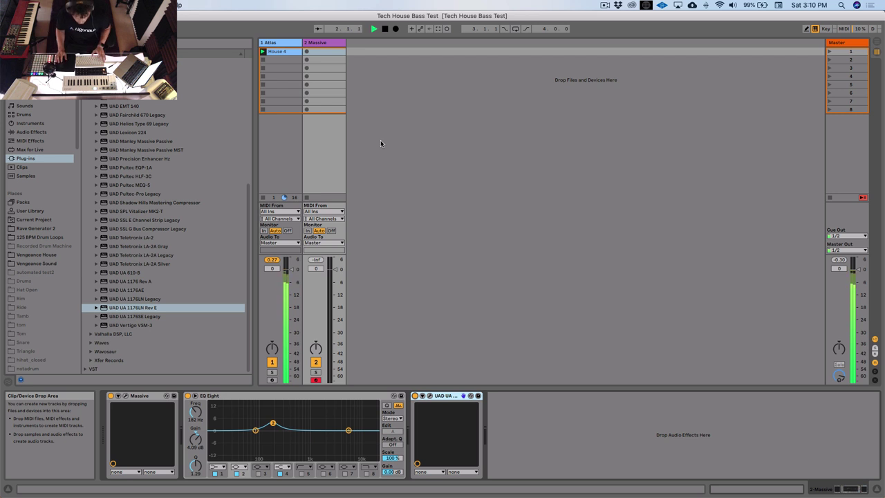
{"action": "key", "text": "space"}
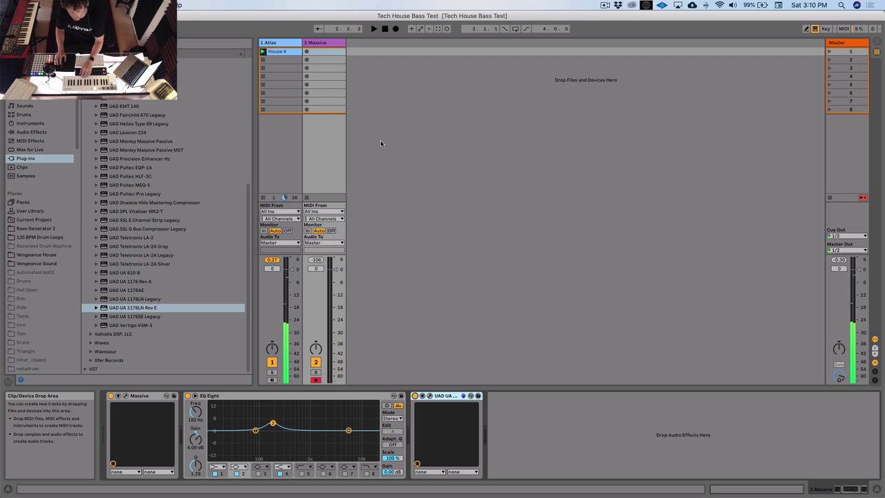
{"action": "key", "text": "space"}
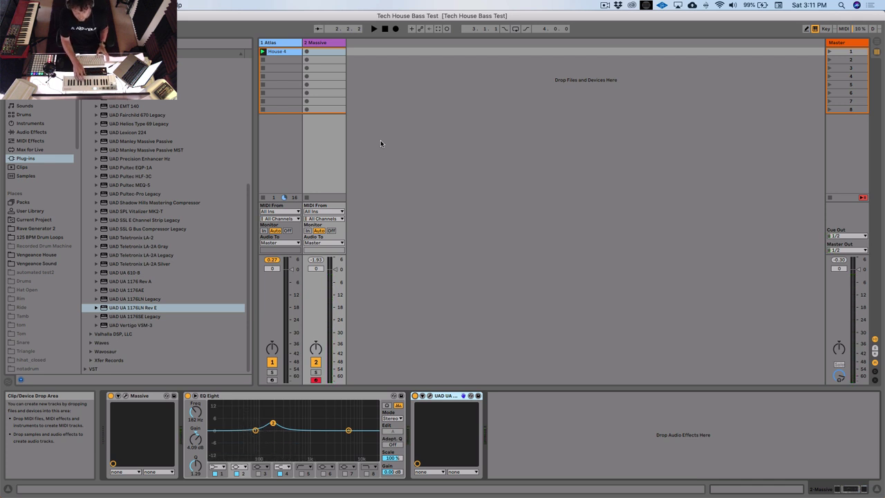
{"action": "key", "text": "space"}
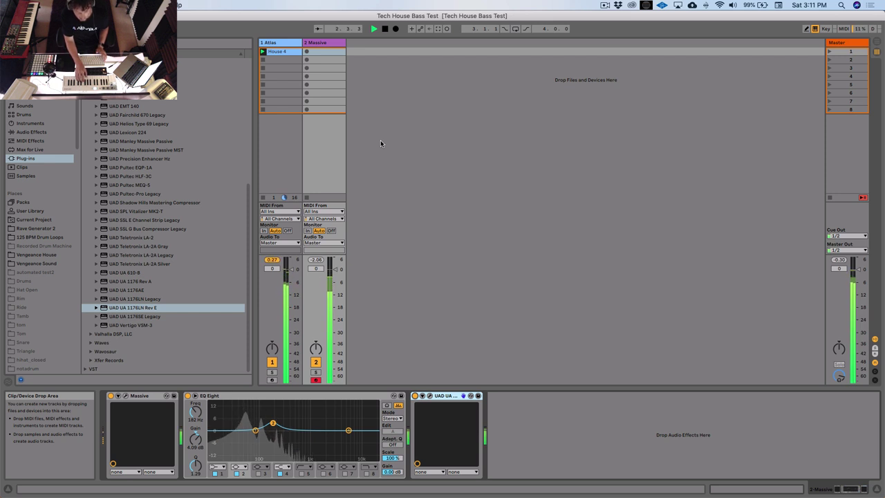
{"action": "key", "text": "space"}
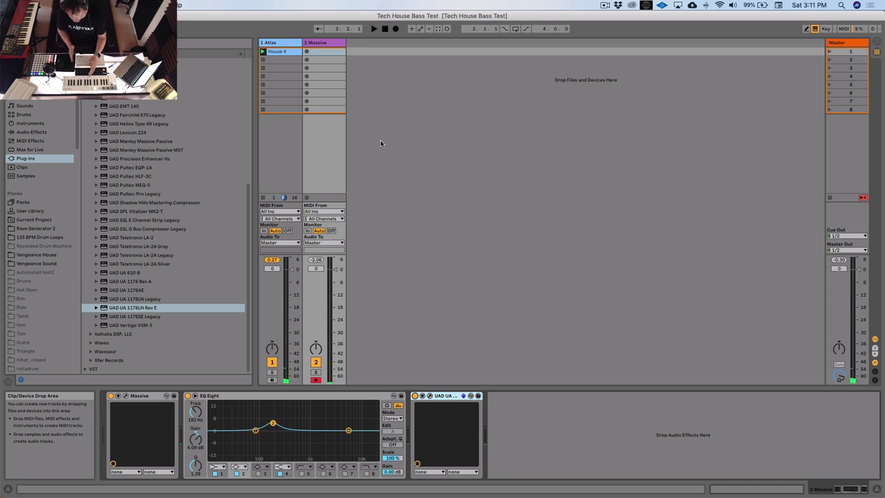
{"action": "key", "text": "space"}
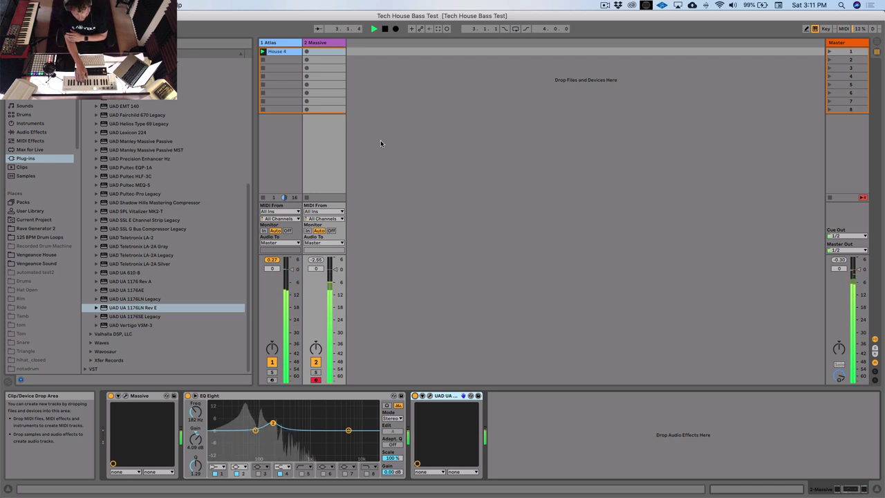
{"action": "key", "text": "space"}
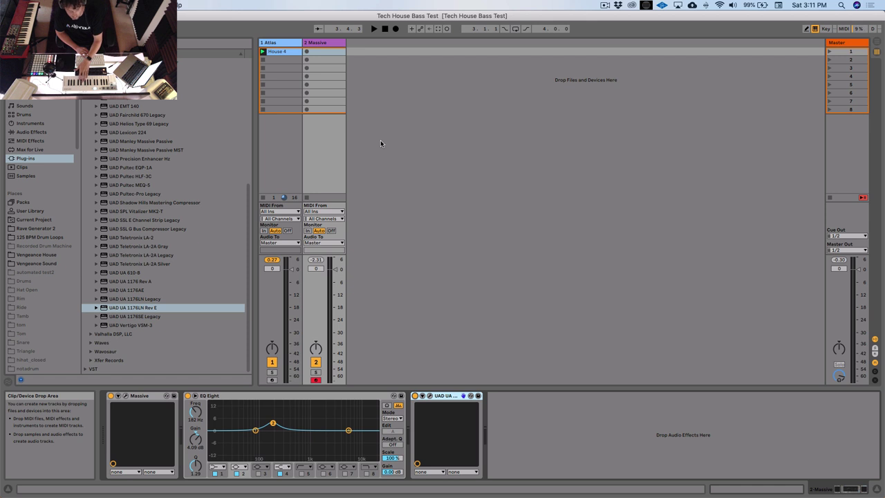
{"action": "key", "text": "space"}
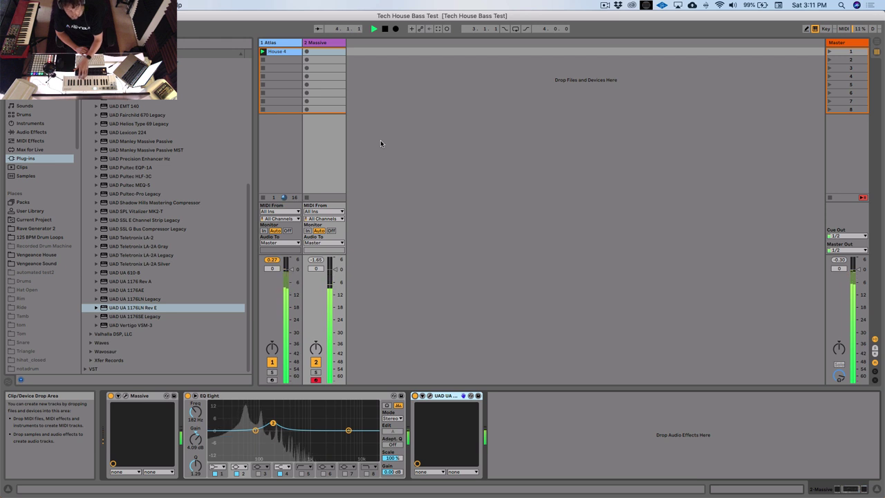
{"action": "key", "text": "space"}
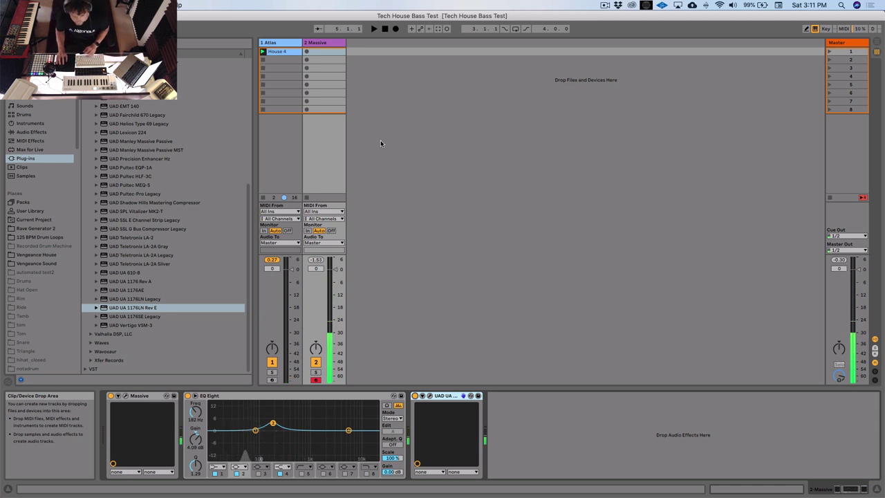
{"action": "key", "text": "space"}
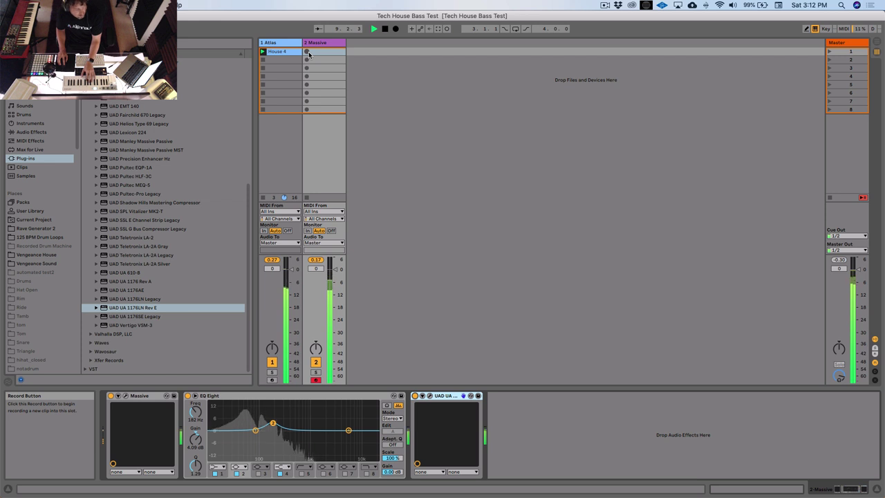
{"action": "key", "text": "space"}
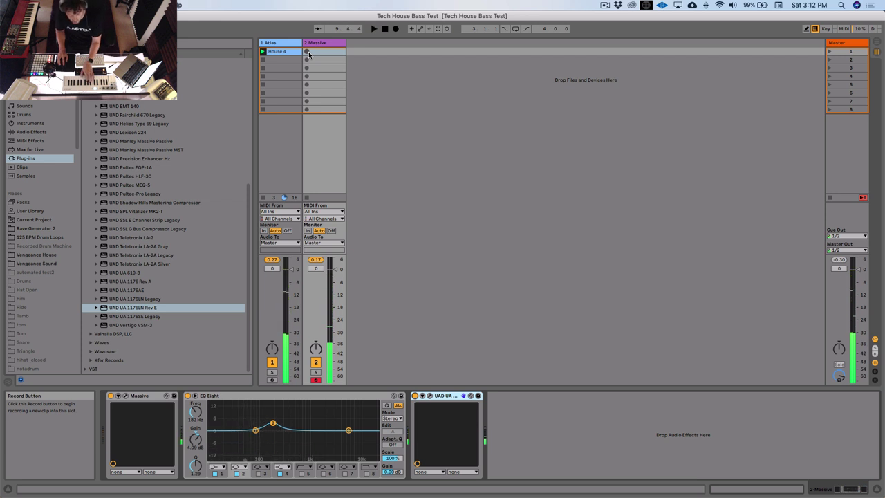
Record a bass MIDI clip in the Massive track's first slot over the House 4 groove, ending the take into looped playback
{"action": "left_click", "coordinate": [308, 52]}
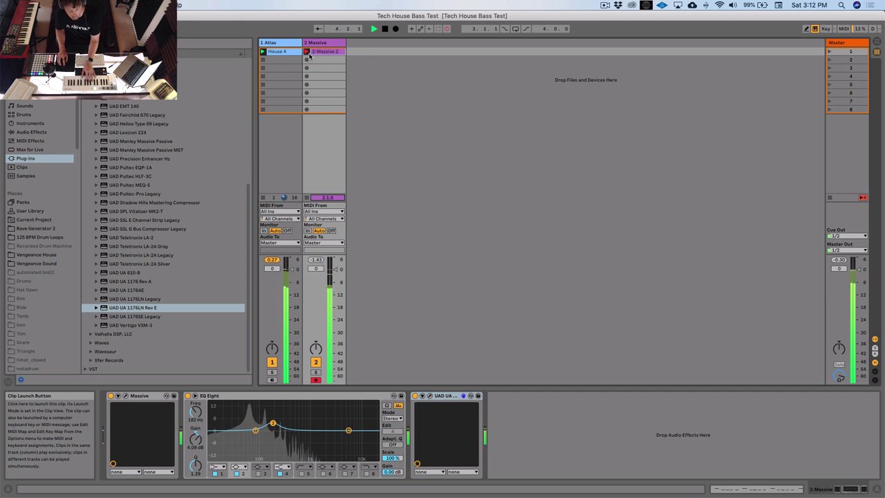
{"action": "left_click", "coordinate": [307, 52]}
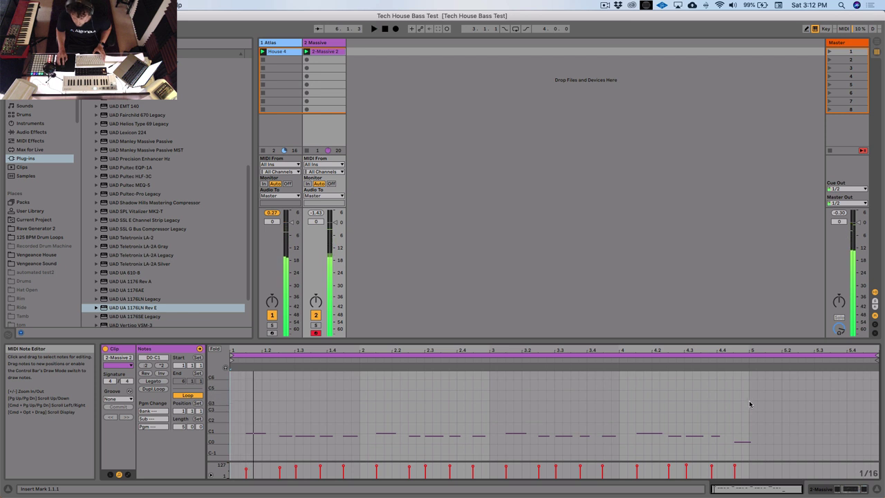
Shorten the recorded bass clip's loop to four bars, quantize all its notes, and play it back
{"action": "left_click_drag", "start_coordinate": [747, 386], "coordinate": [553, 430]}
{"action": "key", "text": "super+a"}
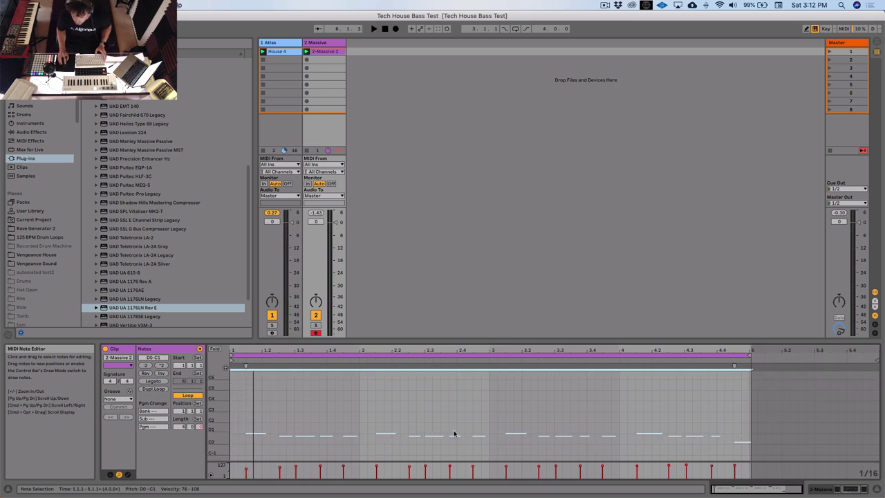
{"action": "left_click", "coordinate": [684, 378]}
{"action": "key", "text": "super+a"}
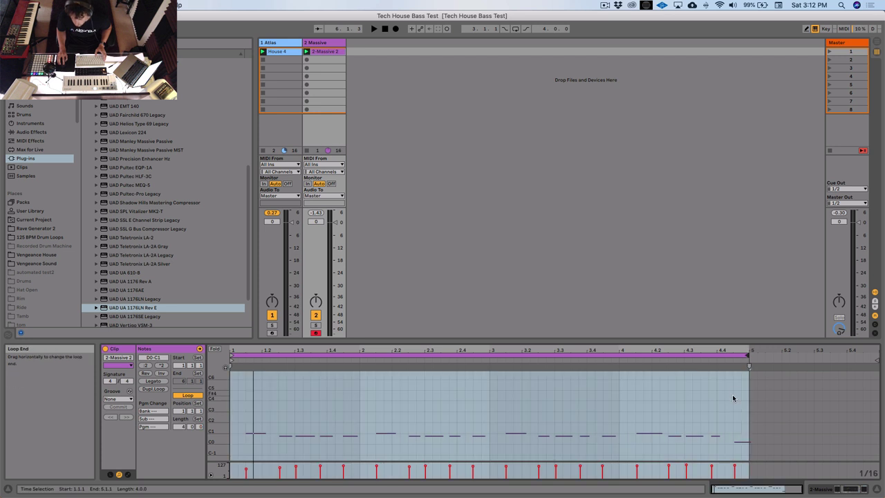
{"action": "left_click", "coordinate": [690, 412]}
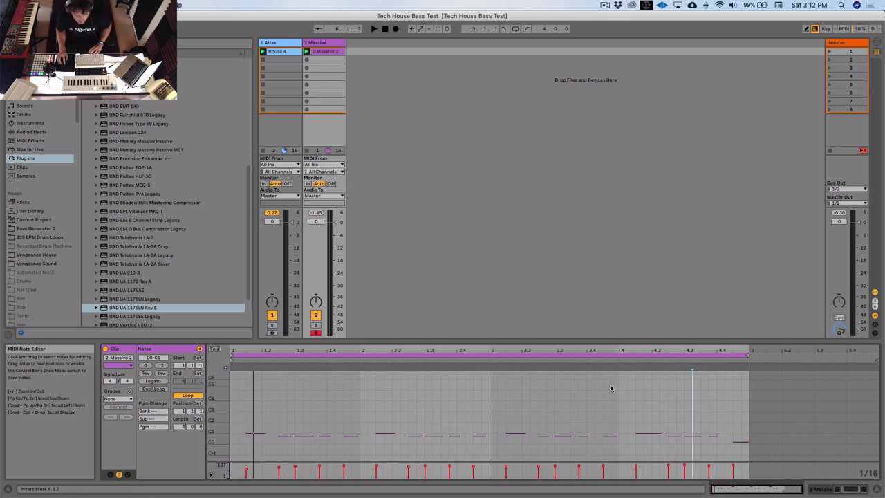
{"action": "key", "text": "space"}
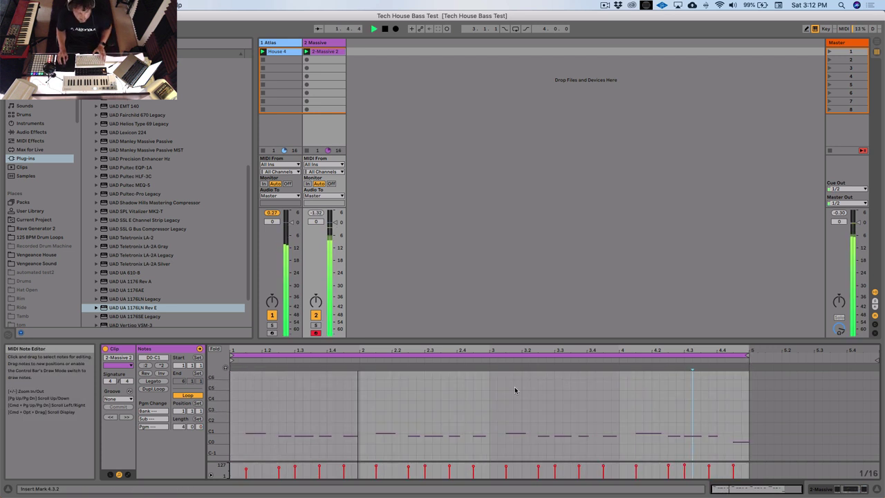
Add Live's Compressor after the UAD 1176LN in the Massive track's device chain
{"action": "double_click", "coordinate": [322, 43]}
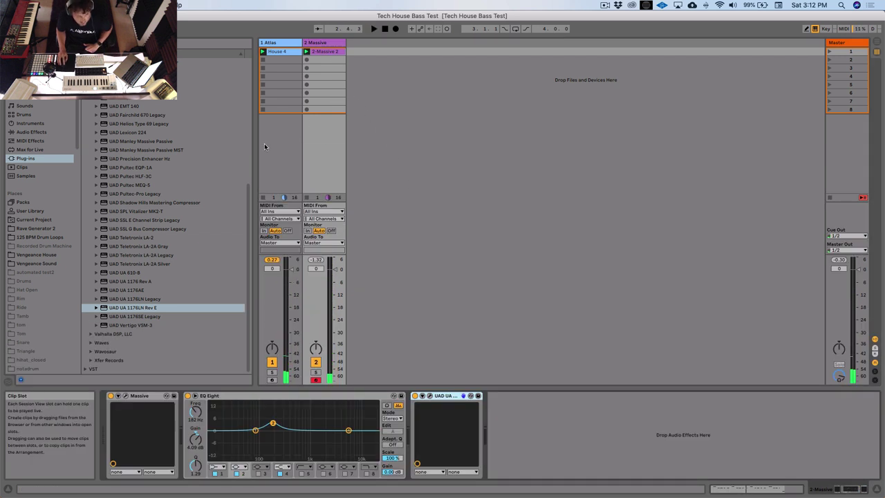
{"action": "key", "text": "q"}
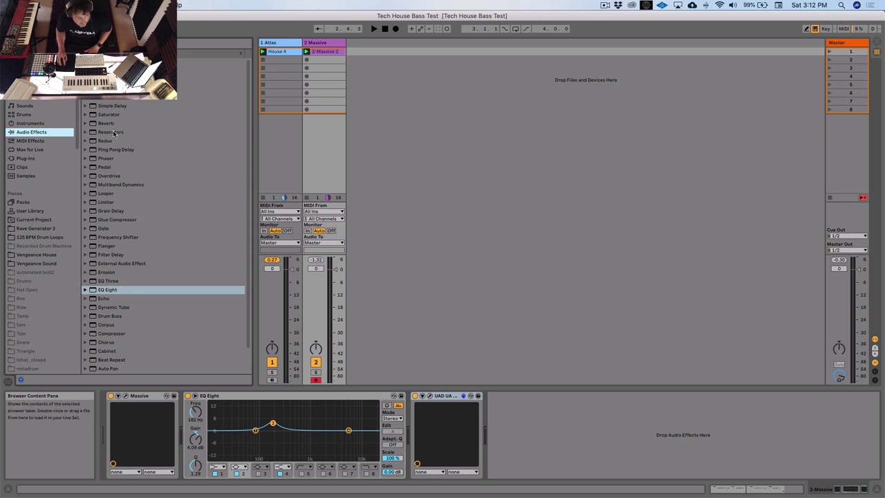
{"action": "type", "text": "comp"}
{"action": "key", "text": "Return"}
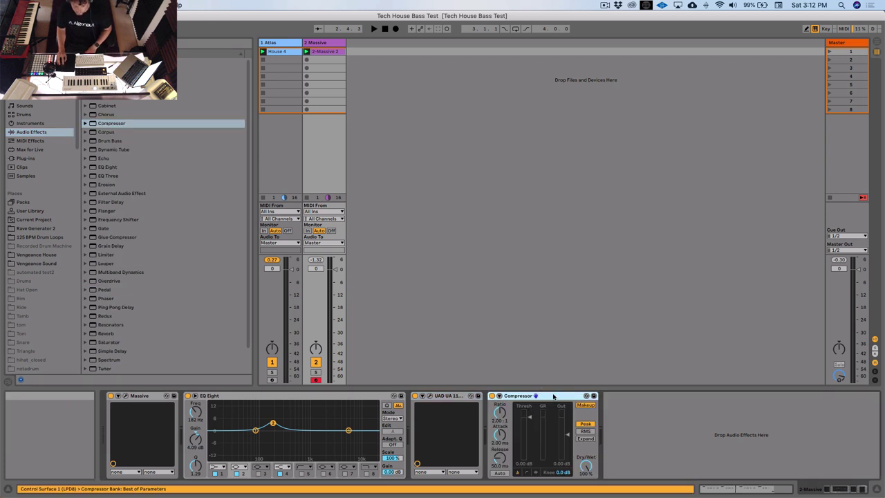
Sidechain the Compressor from 1-Atlas and enable its sidechain EQ as a low-pass filter at 186 Hz
{"action": "left_click", "coordinate": [500, 397]}
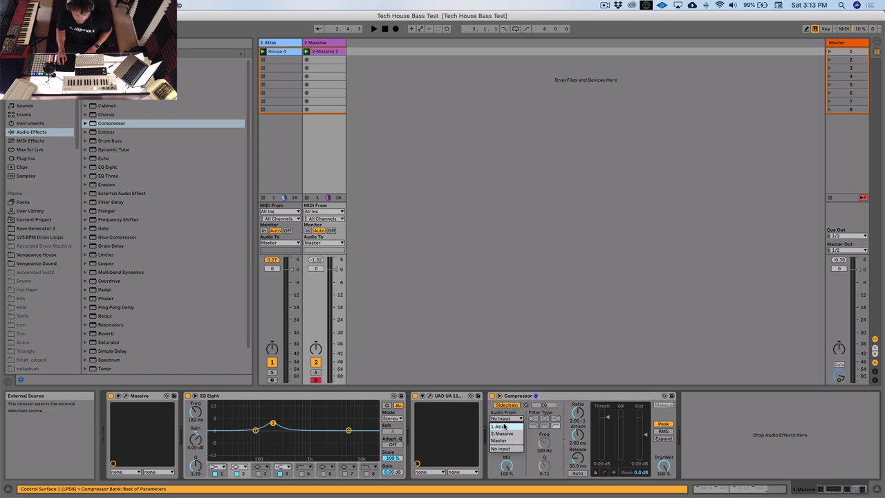
{"action": "left_click", "coordinate": [545, 406]}
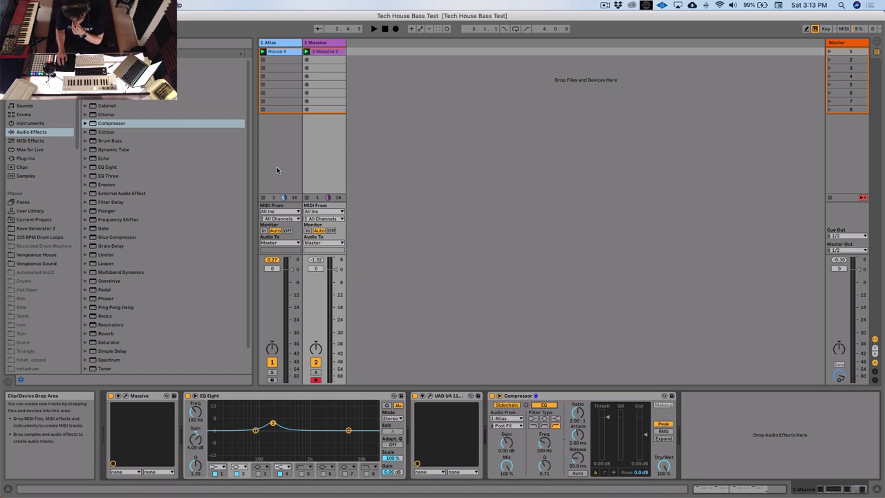
{"action": "left_click_drag", "start_coordinate": [544, 442], "coordinate": [545, 437]}
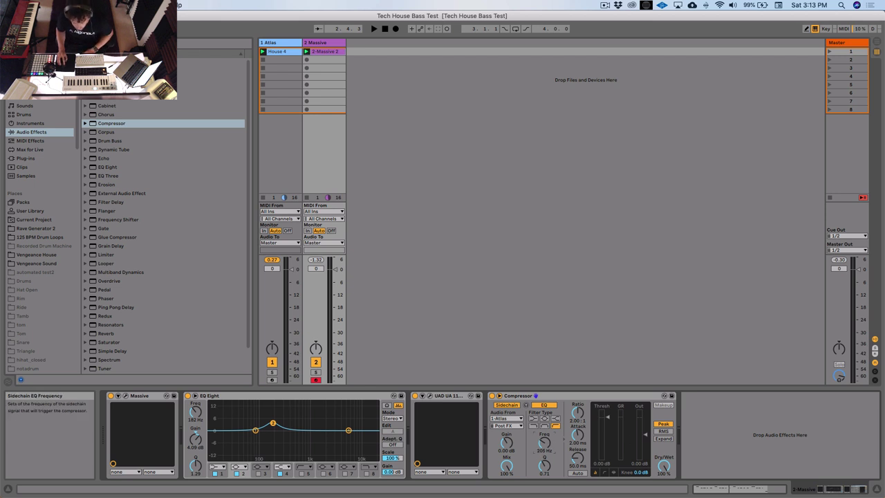
{"action": "left_click", "coordinate": [533, 426]}
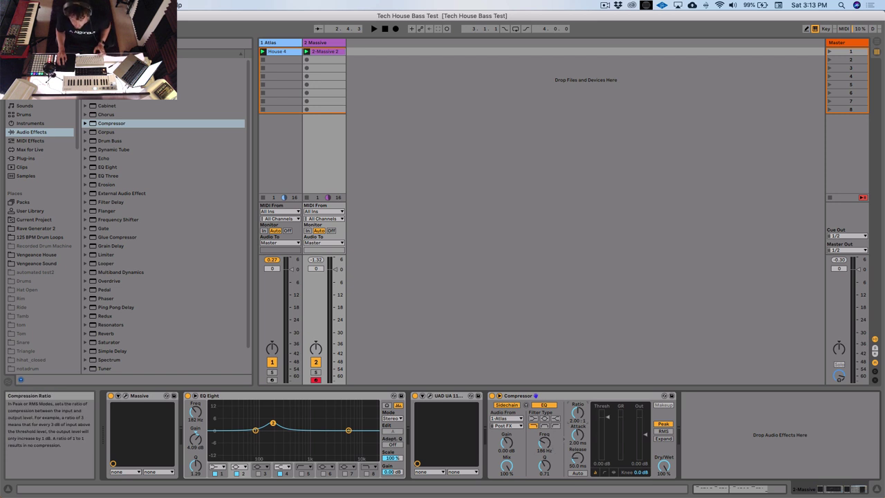
Set the Compressor's ratio to 3.94:1 and threshold to -12 dB while playing the bass over the drums
{"action": "left_click_drag", "start_coordinate": [578, 412], "coordinate": [603, 431]}
{"action": "key", "text": "space"}
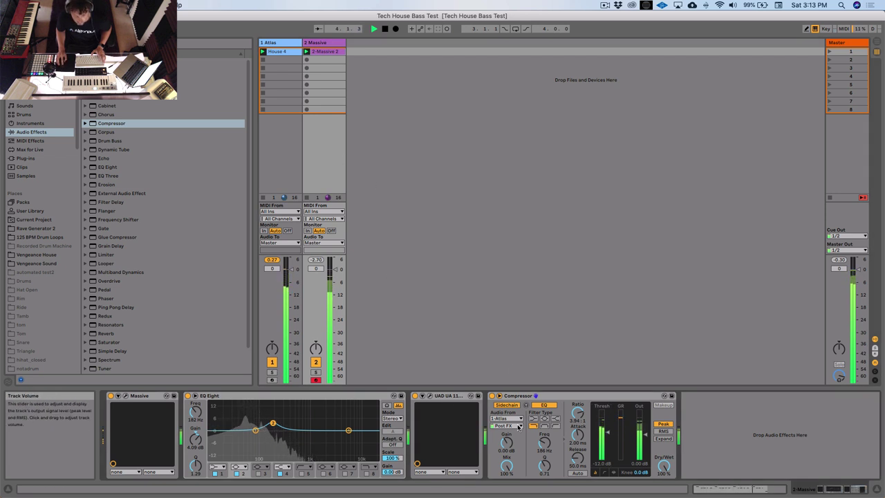
Review Massive's patch settings and the bass clip's notes during playback, then stop the transport
{"action": "left_click", "coordinate": [128, 396]}
{"action": "left_click", "coordinate": [126, 395]}
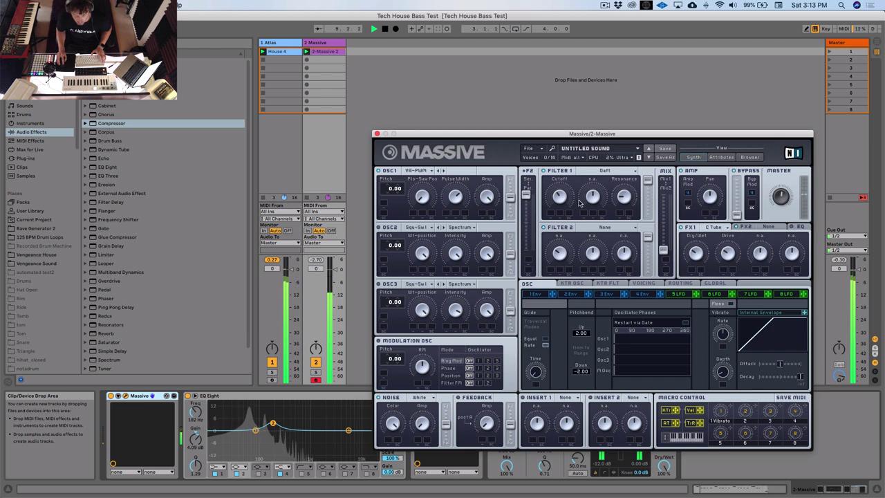
{"action": "left_click", "coordinate": [377, 135]}
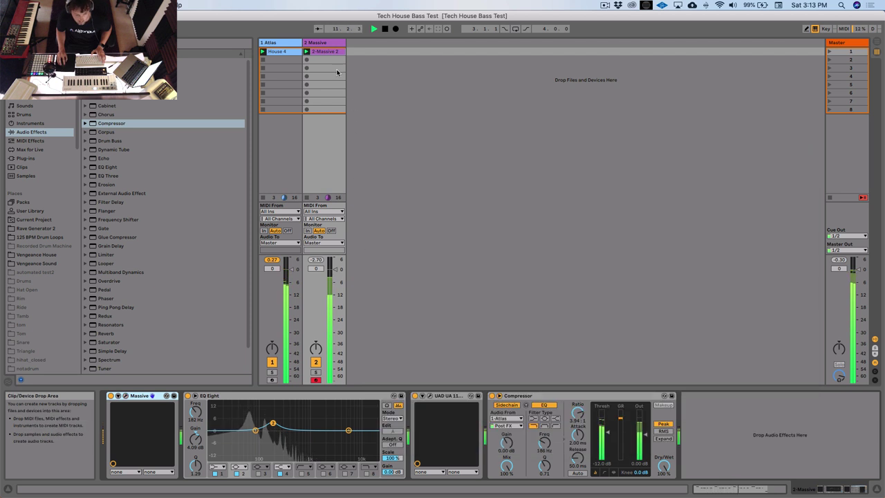
{"action": "left_click", "coordinate": [325, 52]}
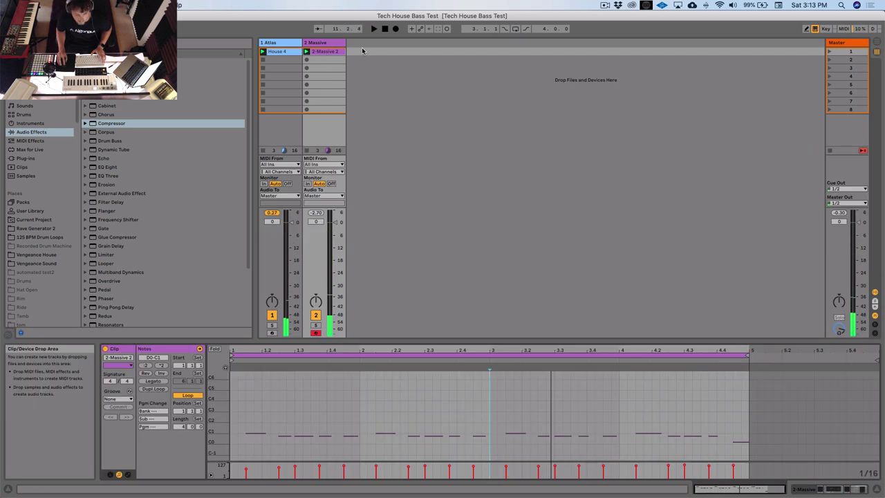
{"action": "key", "text": "space"}
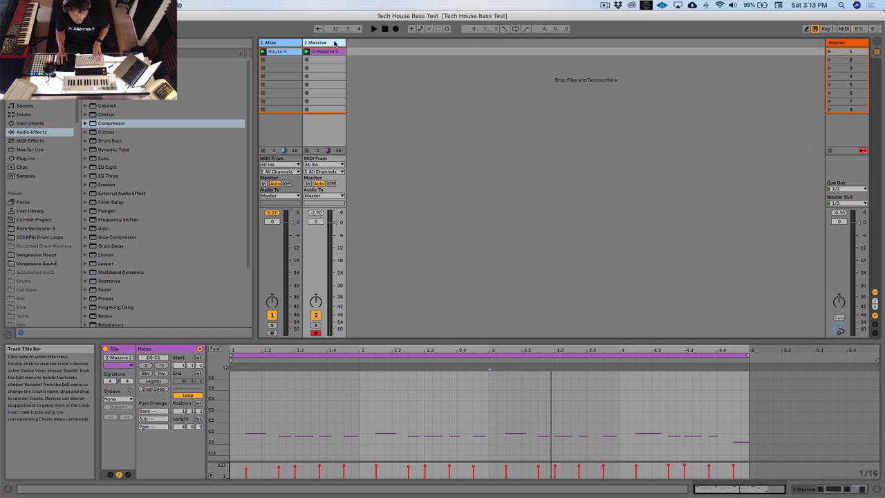
Insert an audio track after the Massive track and set its input to 1-Atlas
{"action": "key", "text": "super+t"}
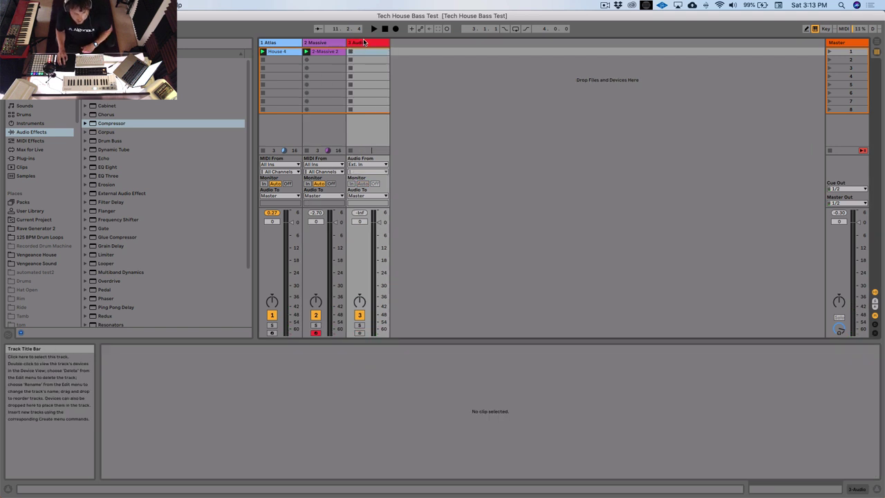
{"action": "left_click", "coordinate": [366, 164]}
{"action": "left_click", "coordinate": [357, 217]}
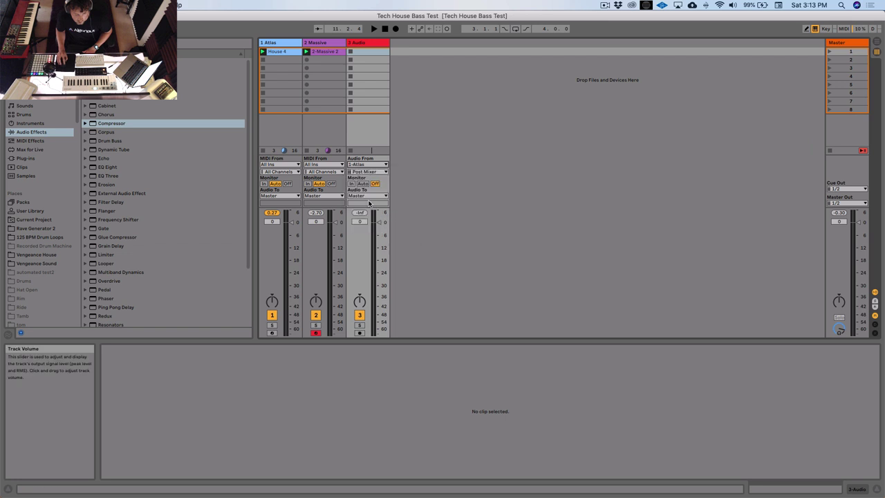
Set the audio track's monitoring to In and its output to Sends Only, and arm it for recording
{"action": "left_click", "coordinate": [351, 183]}
{"action": "left_click", "coordinate": [367, 196]}
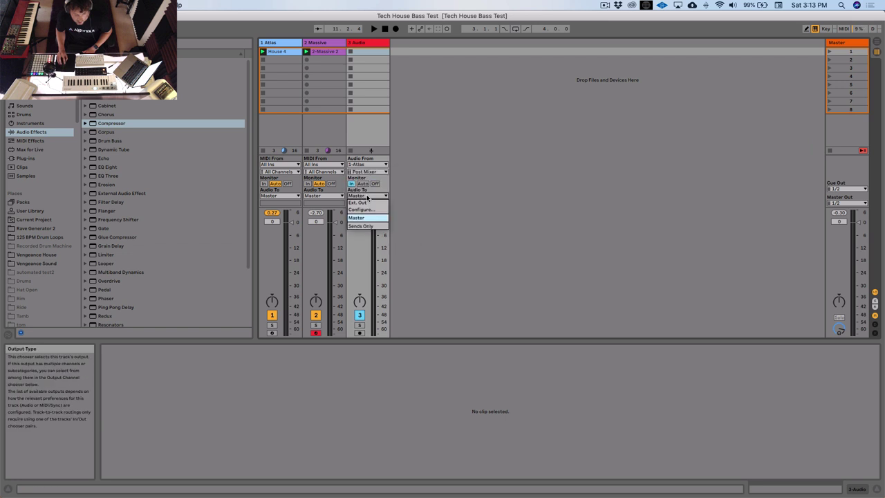
{"action": "left_click", "coordinate": [360, 227]}
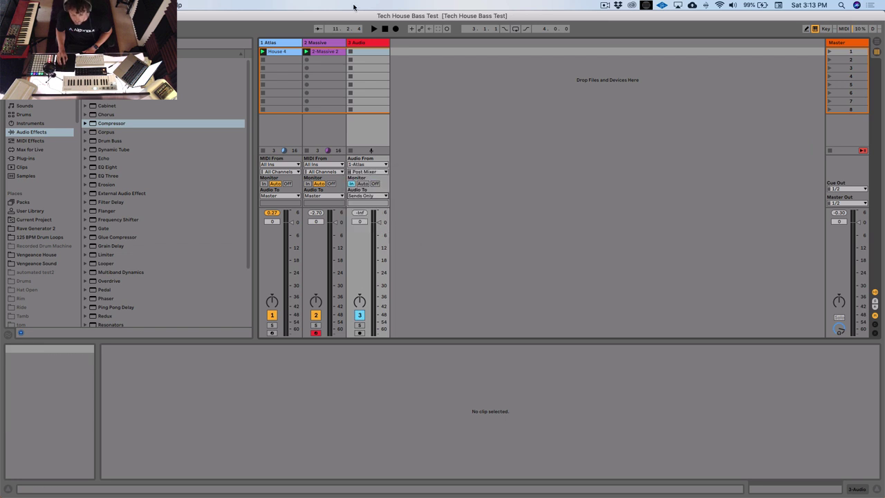
{"action": "left_click", "coordinate": [359, 333]}
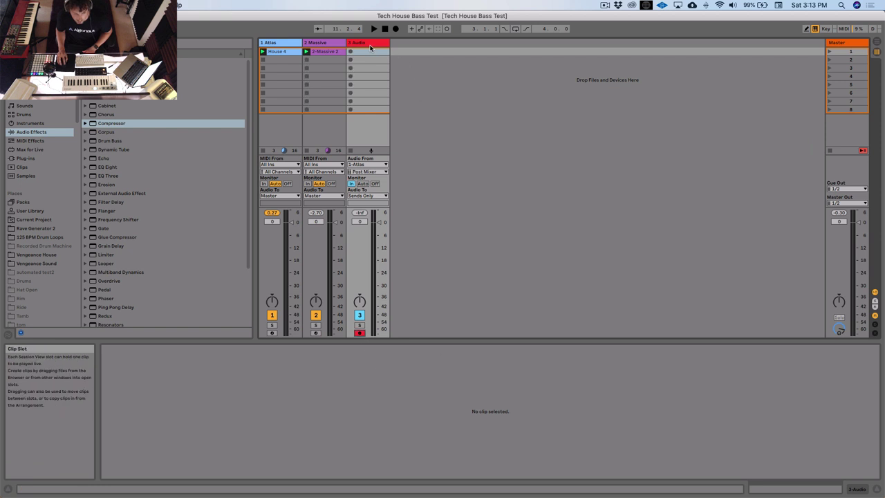
Switch the audio track's input to 2-Massive and record the bassline as audio in its first slot
{"action": "left_click", "coordinate": [358, 54]}
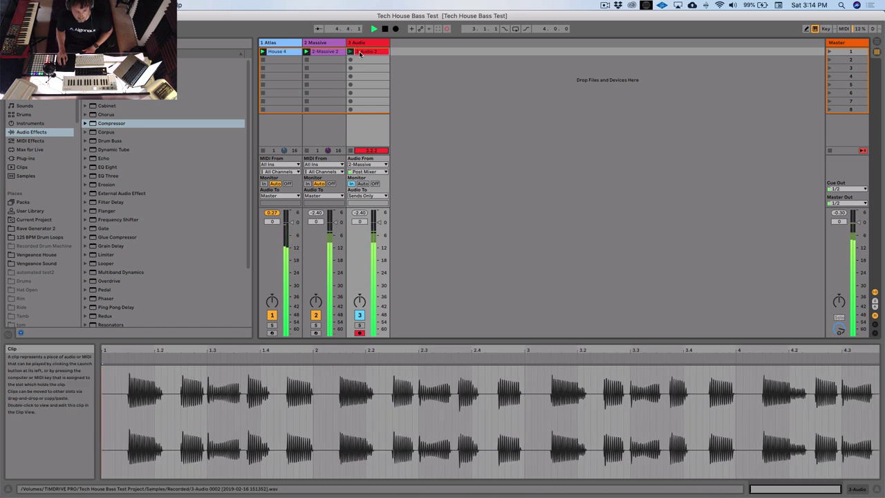
{"action": "left_click", "coordinate": [359, 54]}
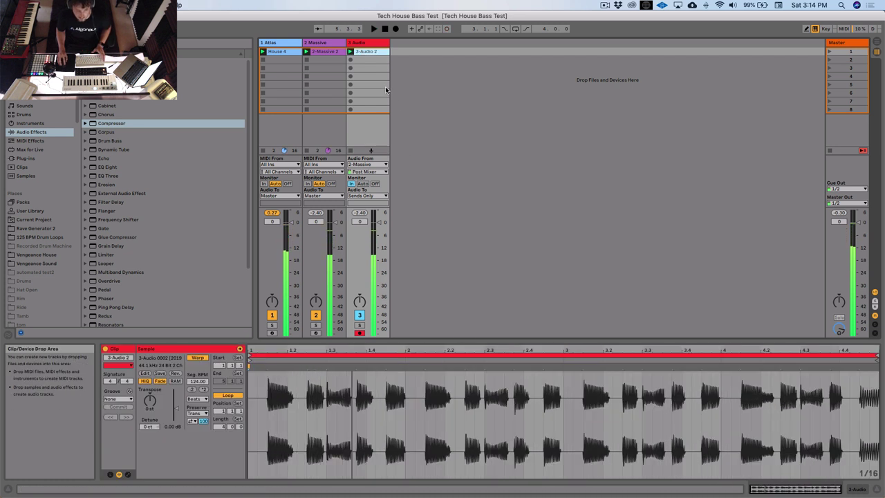
Set the audio track to Auto monitoring with output to Master and audition the recorded bass clip soloed
{"action": "left_click", "coordinate": [359, 325]}
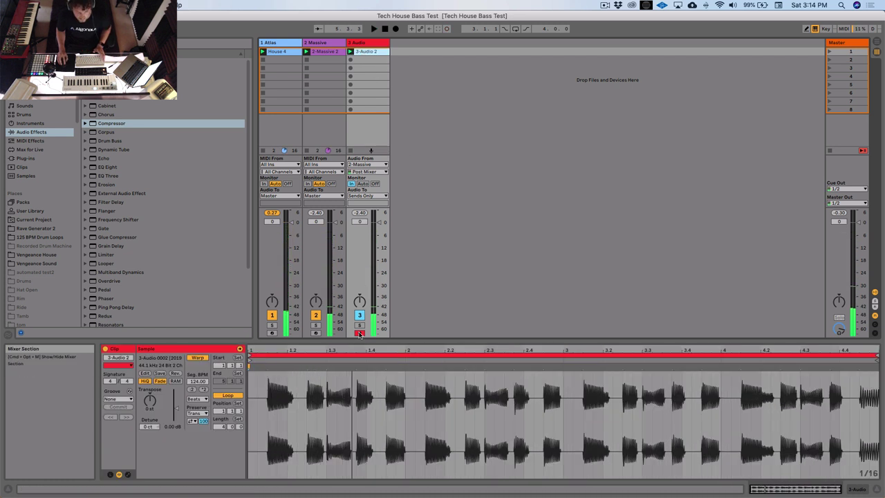
{"action": "left_click", "coordinate": [371, 150]}
{"action": "left_click", "coordinate": [367, 196]}
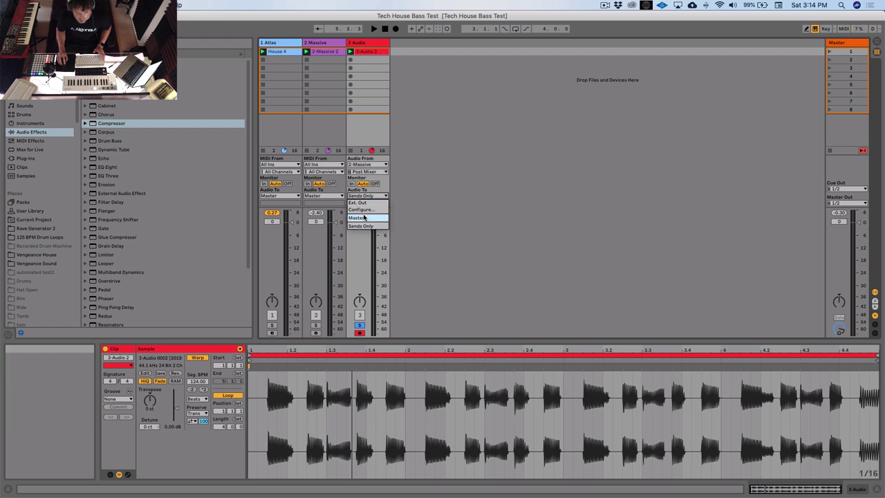
{"action": "left_click", "coordinate": [364, 217]}
{"action": "left_click", "coordinate": [366, 53]}
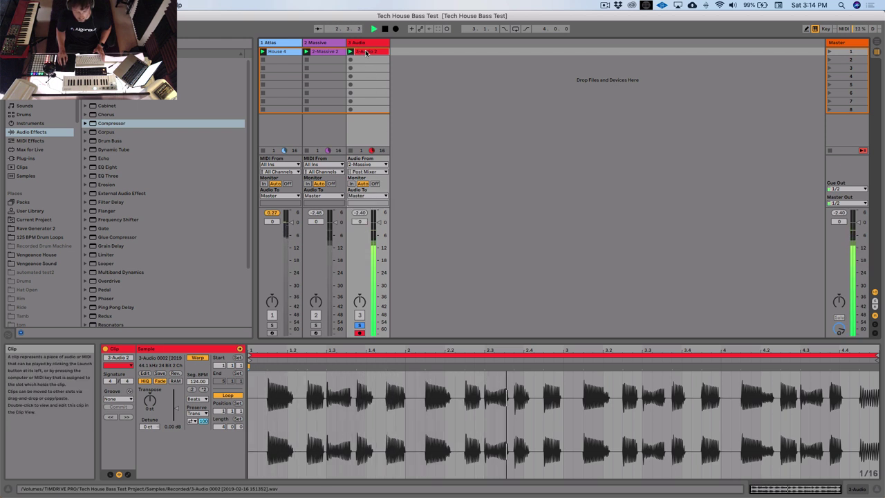
{"action": "key", "text": "space"}
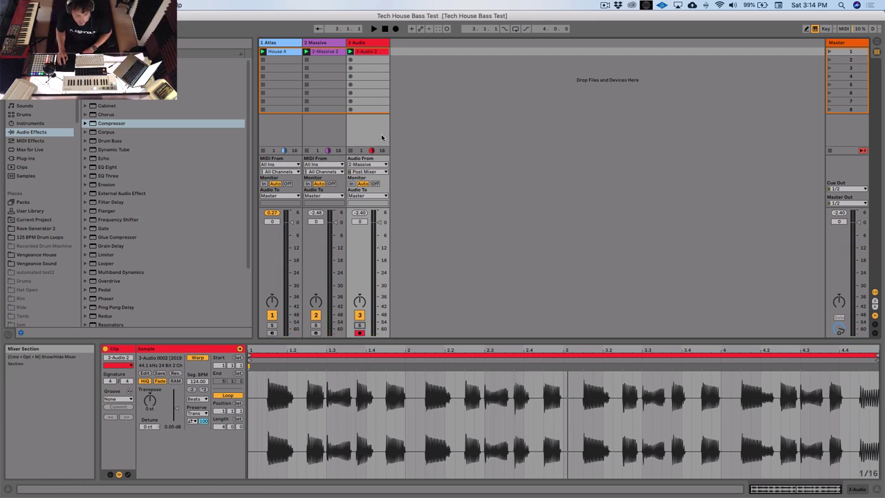
Return the audio track to In monitoring with its output set to Sends Only
{"action": "left_click", "coordinate": [367, 45]}
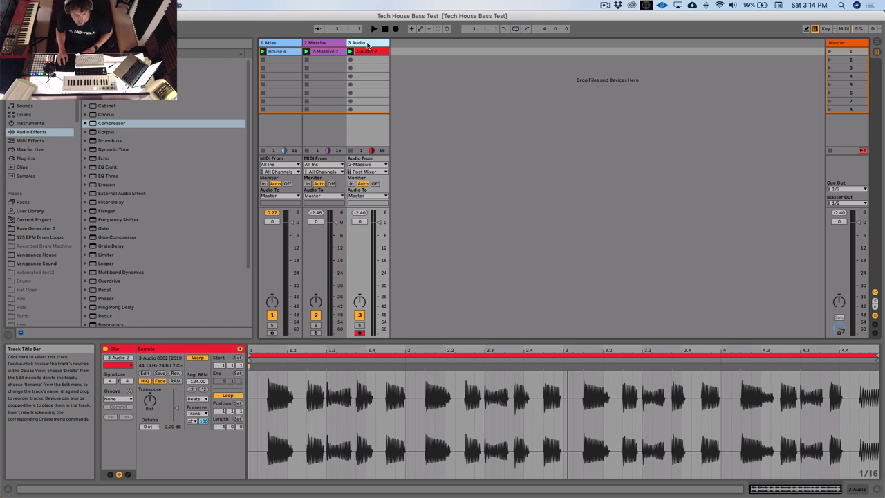
{"action": "left_click", "coordinate": [351, 183]}
{"action": "left_click", "coordinate": [367, 196]}
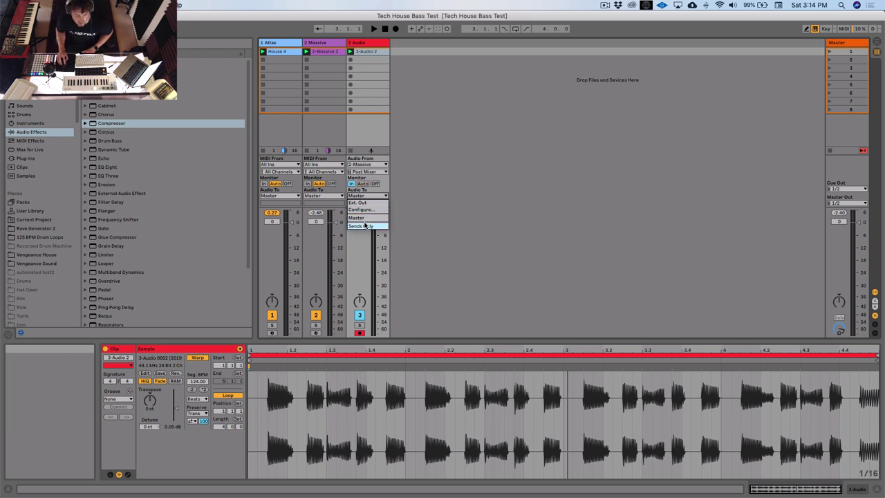
{"action": "left_click", "coordinate": [367, 207]}
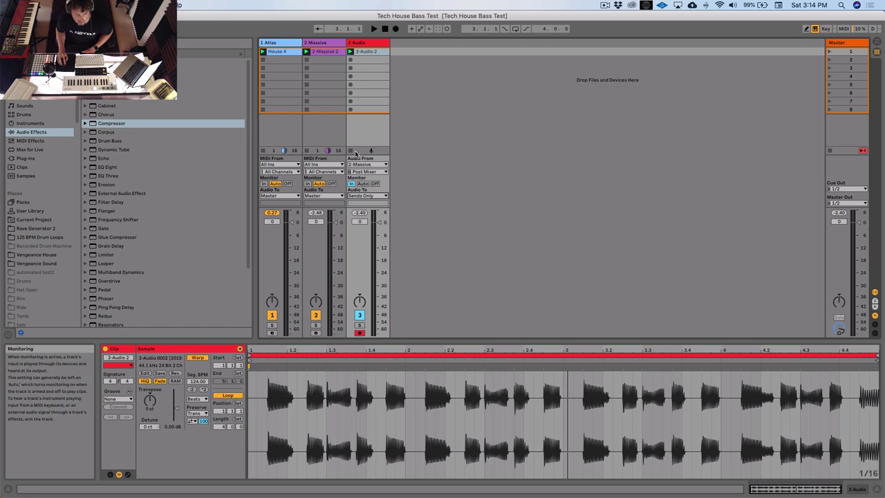
Insert a MIDI track directly after the Massive track and mute the Massive track
{"action": "left_click", "coordinate": [323, 43]}
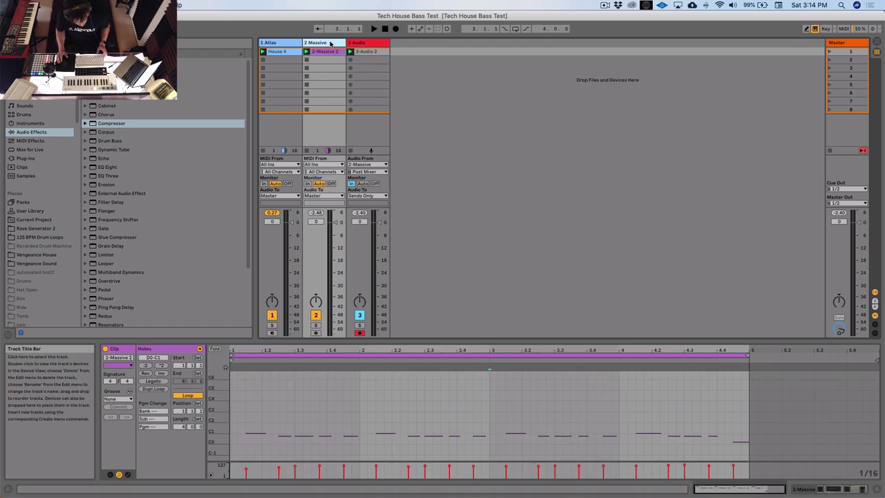
{"action": "key", "text": "super+shift+t"}
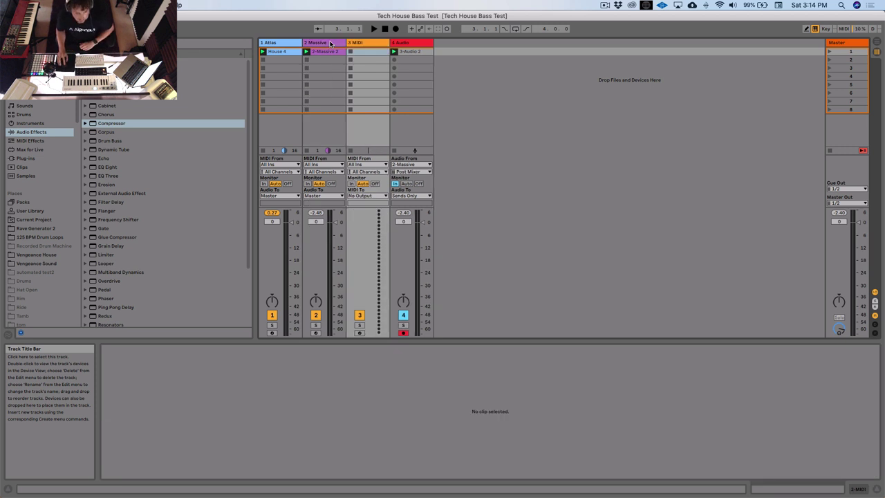
{"action": "left_click", "coordinate": [358, 44]}
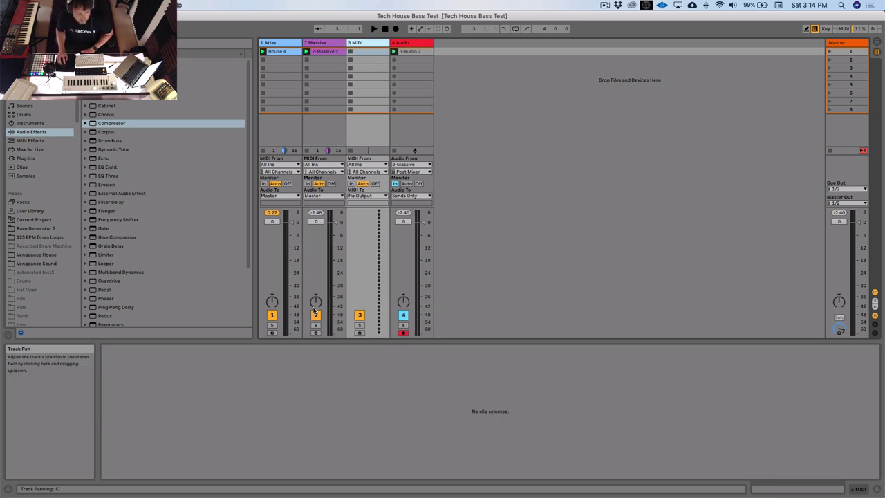
Load the Native Instruments Massive plug-in onto the new MIDI track and reposition its window
{"action": "left_click", "coordinate": [29, 158]}
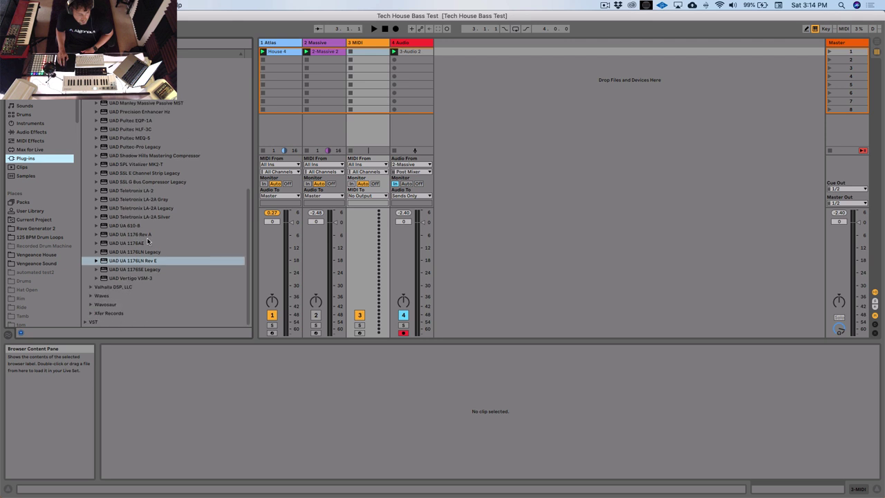
{"action": "left_click", "coordinate": [90, 176]}
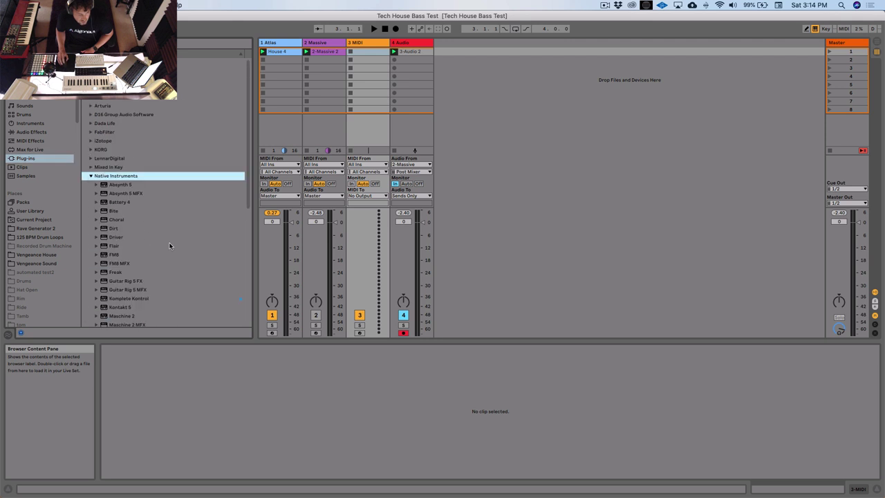
{"action": "scroll", "coordinate": [166, 246], "scroll_direction": "down", "scroll_amount": 2}
{"action": "left_click", "coordinate": [118, 298]}
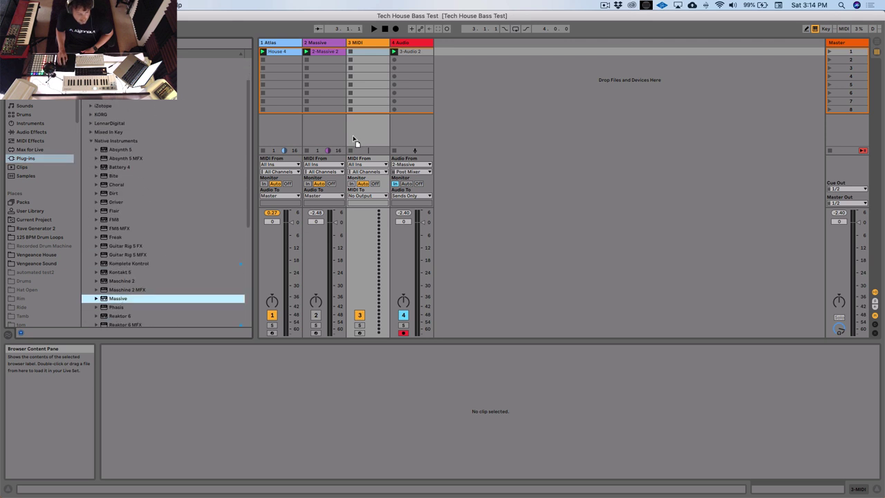
{"action": "left_click_drag", "start_coordinate": [367, 135], "coordinate": [368, 138]}
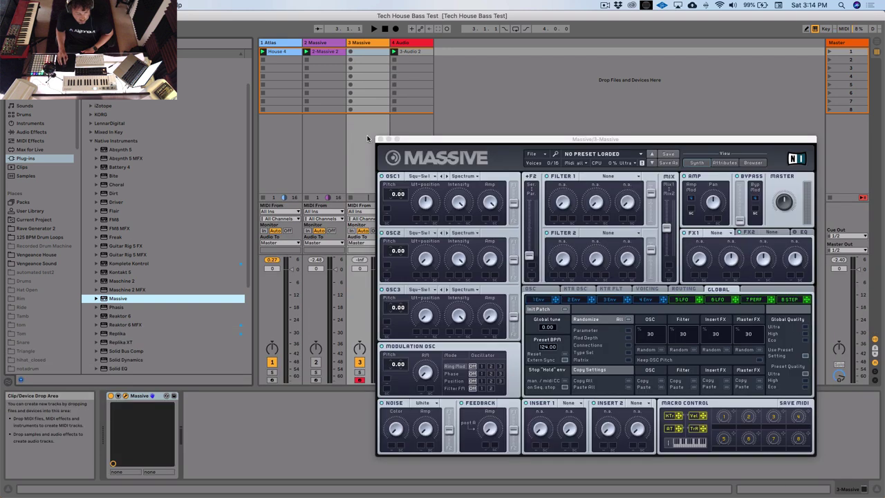
{"action": "left_click_drag", "start_coordinate": [531, 141], "coordinate": [534, 94]}
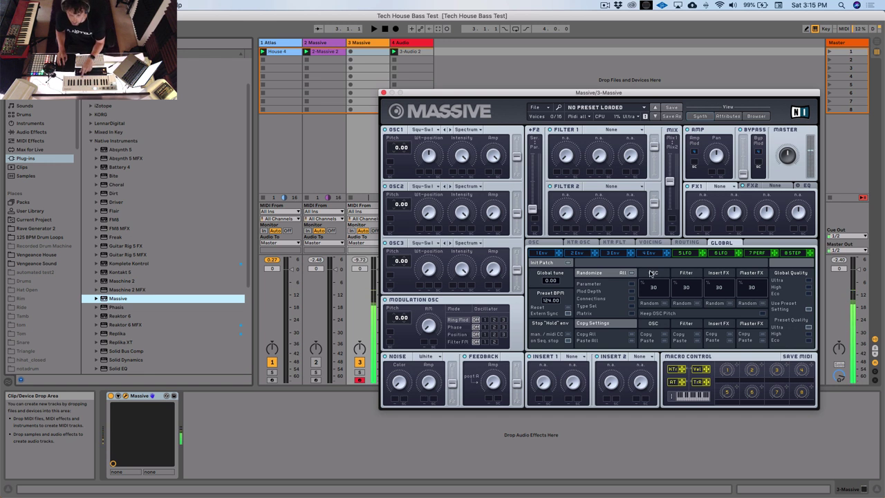
Start a new sound in Massive, route Filter 2 fully in series, and set the filter mix fully to Mix2
{"action": "left_click", "coordinate": [534, 108]}
{"action": "left_click", "coordinate": [546, 116]}
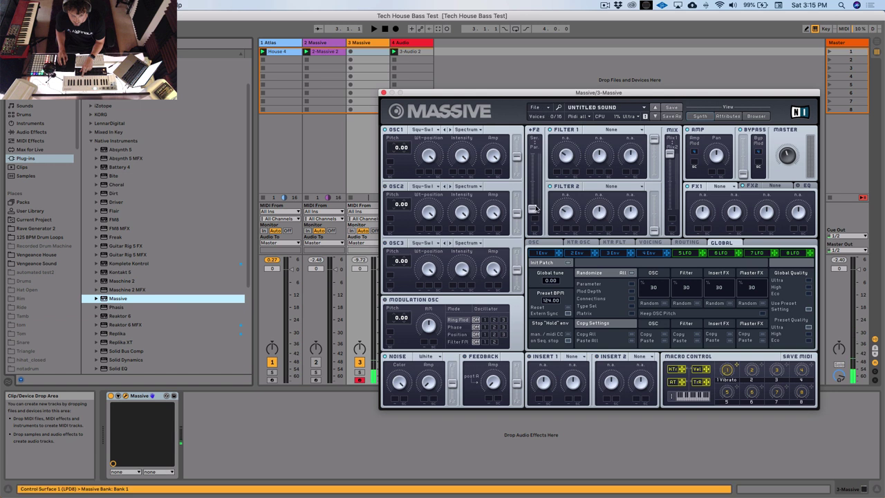
{"action": "left_click_drag", "start_coordinate": [534, 209], "coordinate": [534, 153]}
{"action": "left_click_drag", "start_coordinate": [671, 153], "coordinate": [654, 197]}
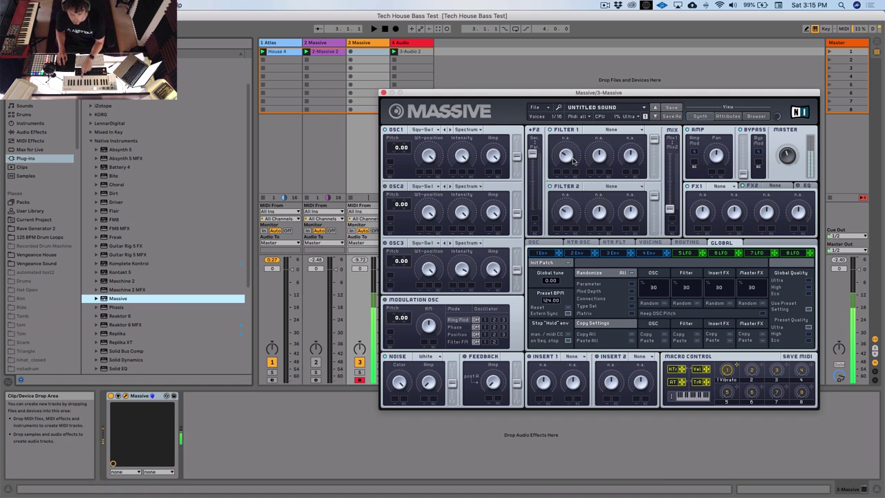
{"action": "left_click", "coordinate": [651, 243]}
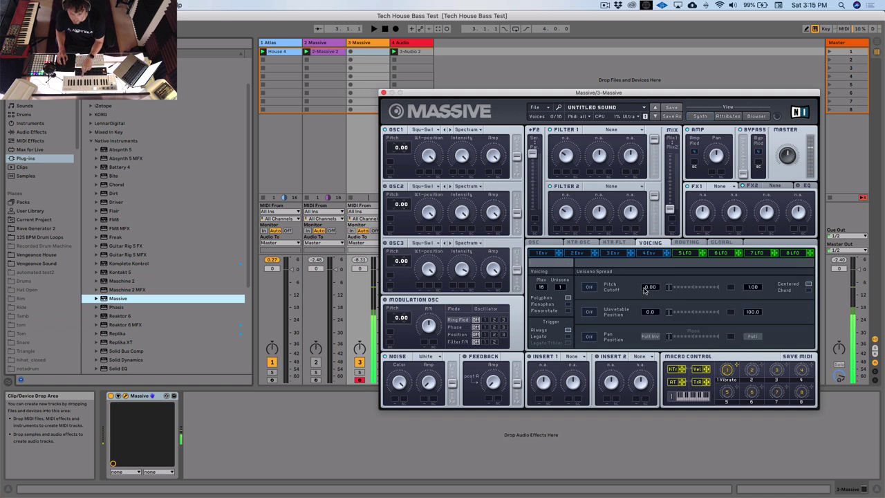
{"action": "left_click", "coordinate": [543, 243]}
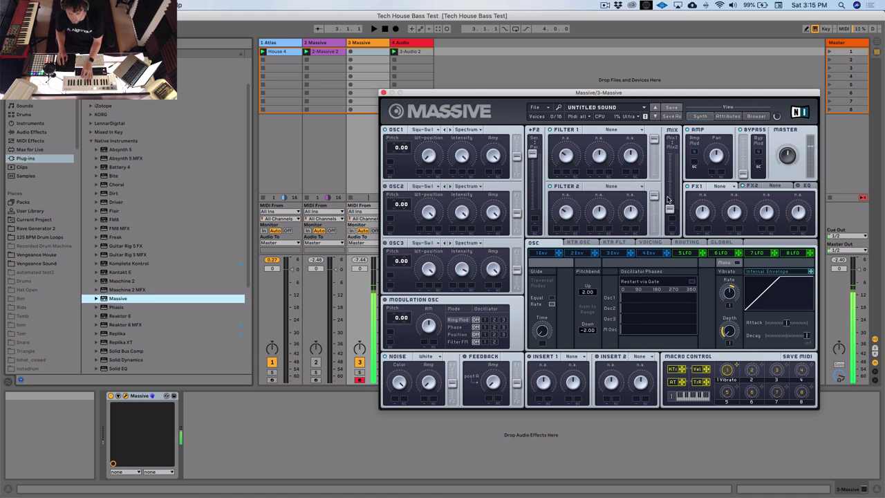
Set Filter 1 to Lowpass 4 after comparing it with Lowpass 2
{"action": "left_click", "coordinate": [620, 131]}
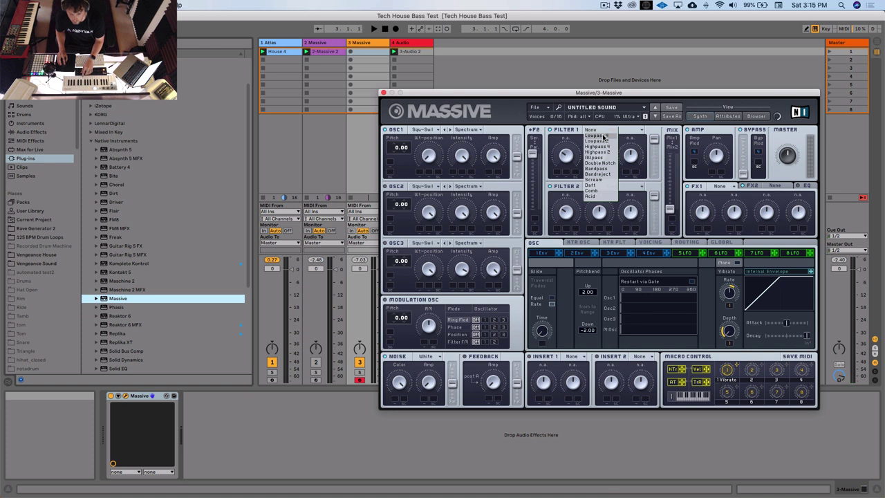
{"action": "left_click", "coordinate": [600, 136]}
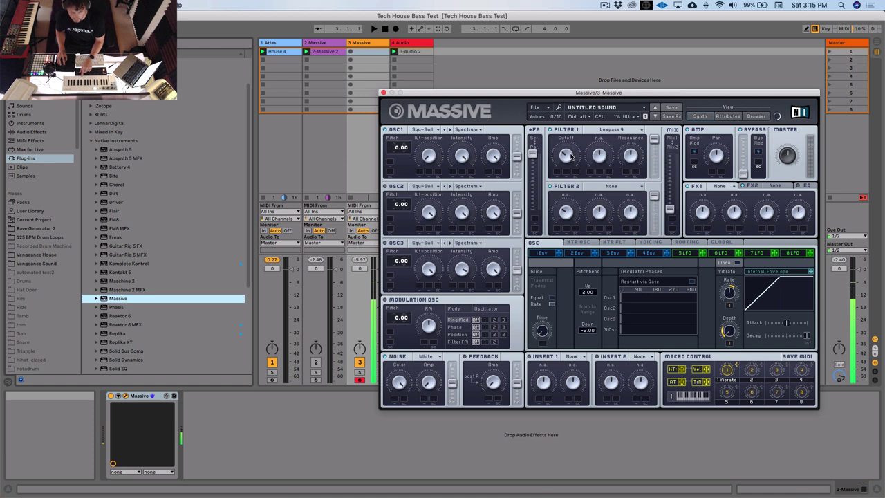
{"action": "left_click", "coordinate": [602, 130]}
{"action": "left_click", "coordinate": [599, 130]}
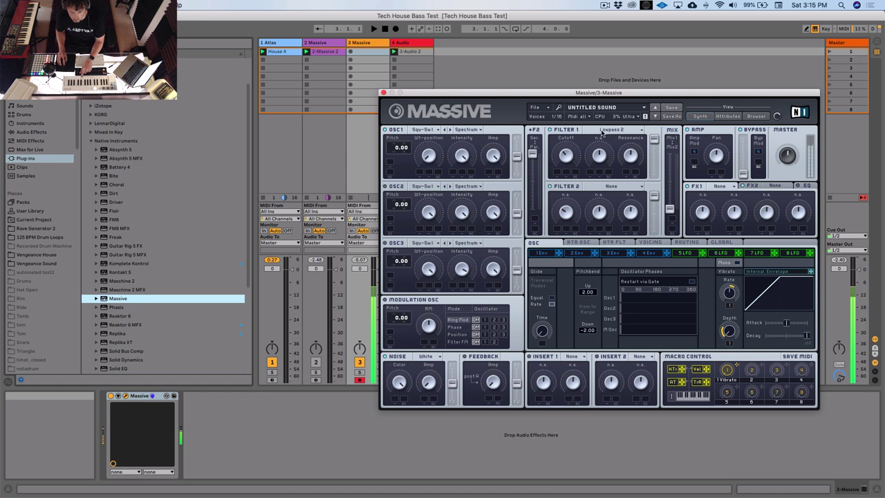
{"action": "left_click", "coordinate": [601, 130]}
{"action": "left_click", "coordinate": [596, 144]}
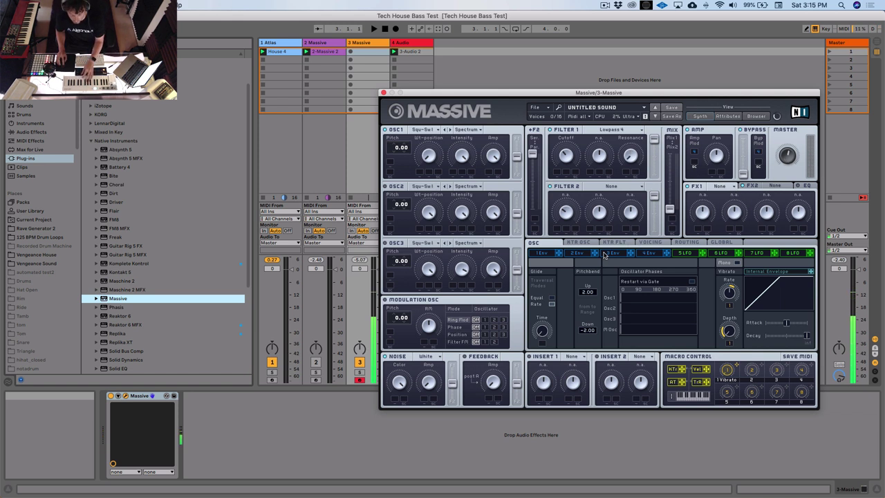
Shape envelope 4 with a short attack, a reduced decay level and a slightly longer release
{"action": "left_click", "coordinate": [649, 253]}
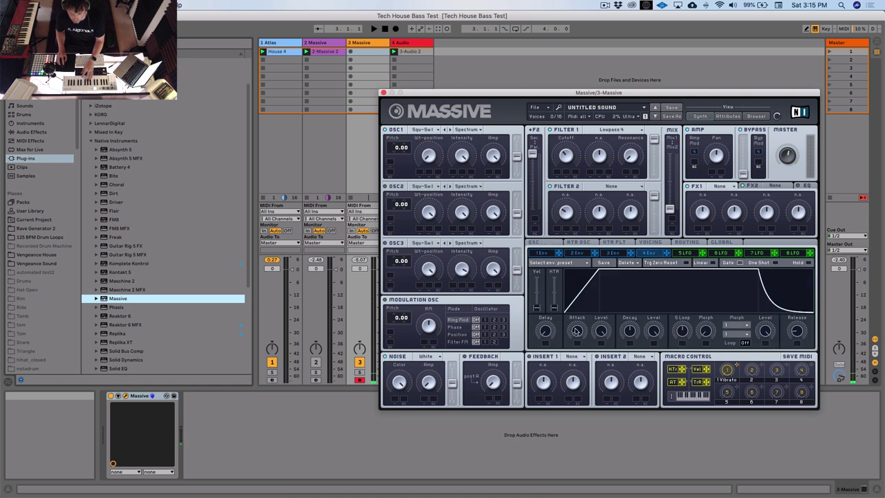
{"action": "left_click_drag", "start_coordinate": [575, 331], "coordinate": [578, 395]}
{"action": "left_click_drag", "start_coordinate": [654, 332], "coordinate": [653, 368]}
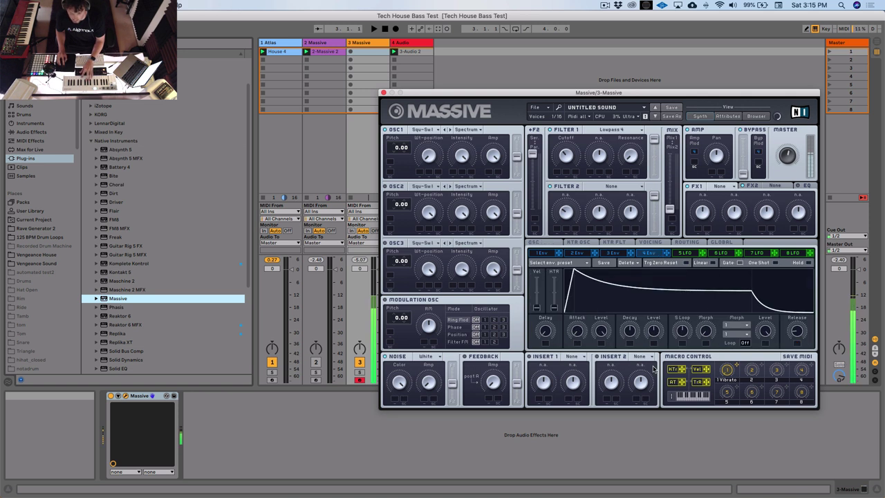
{"action": "left_click_drag", "start_coordinate": [804, 337], "coordinate": [804, 329]}
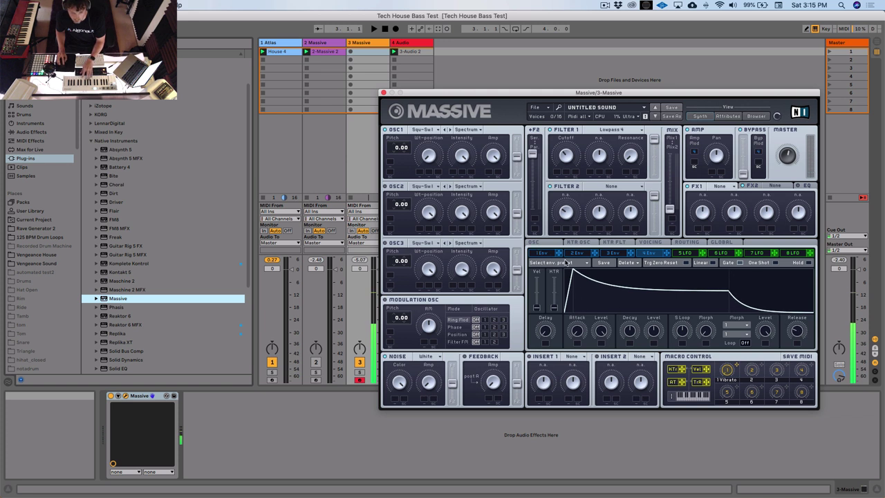
Shorten the attack of envelope 1 and assign the envelope to modulate the Filter 1 cutoff
{"action": "left_click", "coordinate": [545, 253]}
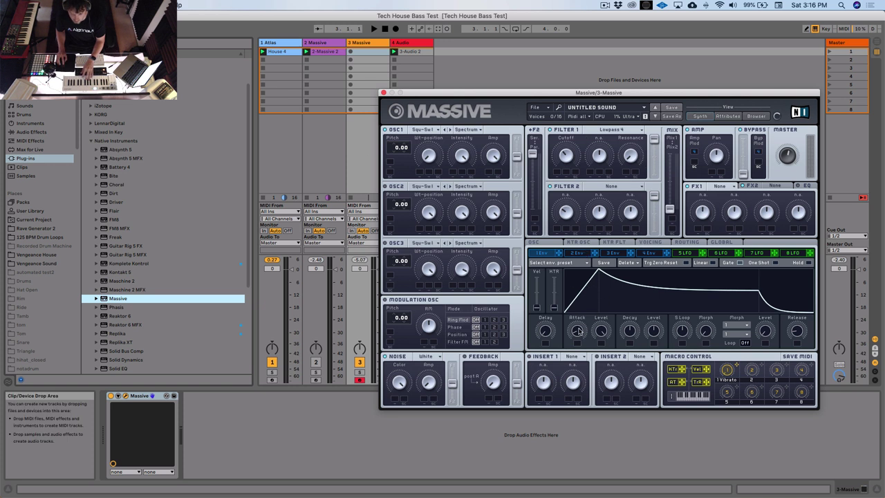
{"action": "left_click_drag", "start_coordinate": [578, 331], "coordinate": [563, 235]}
{"action": "mouse_move", "coordinate": [564, 166]}
{"action": "left_mouse_down"}
{"action": "mouse_move", "coordinate": [557, 171]}
{"action": "mouse_move", "coordinate": [562, 163]}
{"action": "left_mouse_up"}
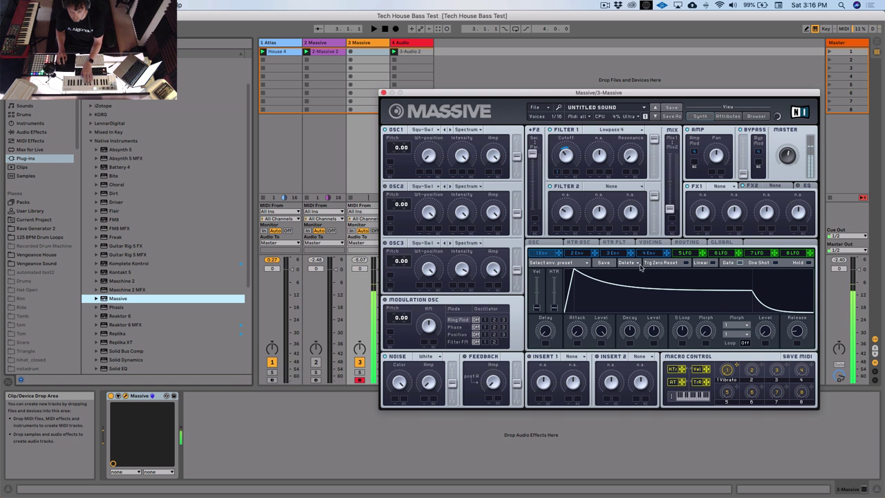
Lengthen the release of envelope 1 and fine-tune it against the release of envelope 4
{"action": "mouse_move", "coordinate": [797, 331]}
{"action": "left_mouse_down"}
{"action": "mouse_move", "coordinate": [797, 318]}
{"action": "mouse_move", "coordinate": [802, 334]}
{"action": "left_mouse_up"}
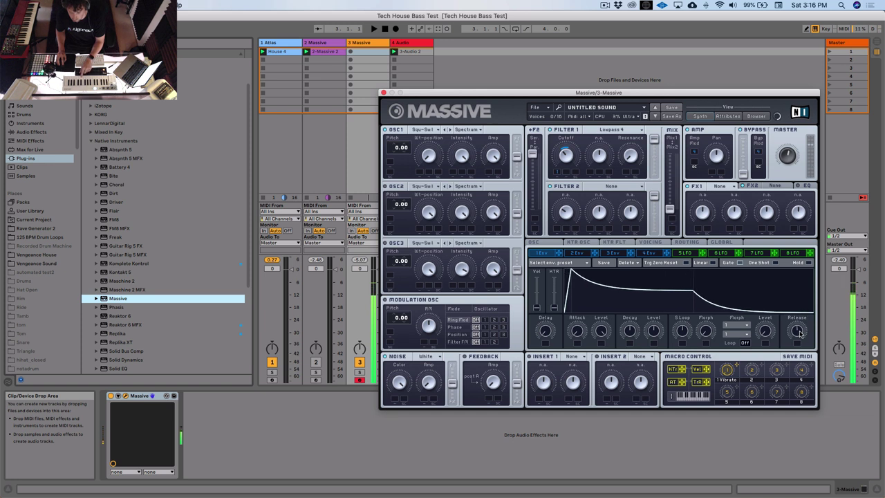
{"action": "left_click", "coordinate": [644, 253]}
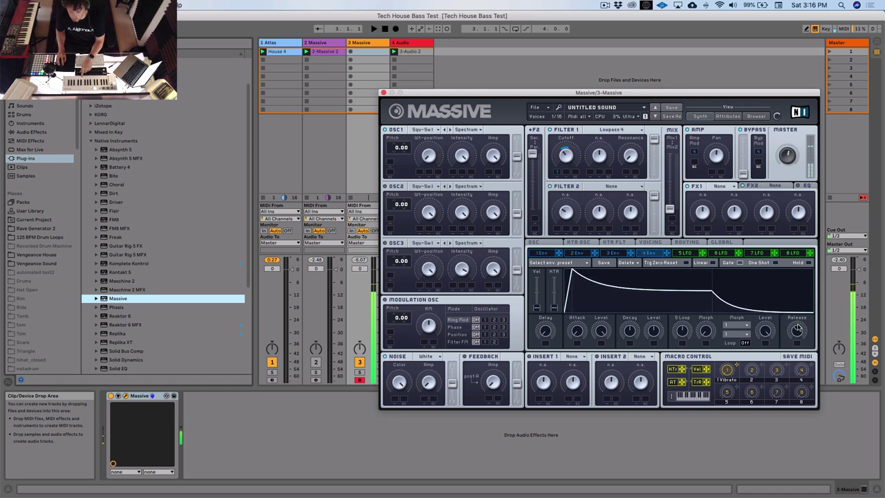
{"action": "left_click", "coordinate": [553, 255]}
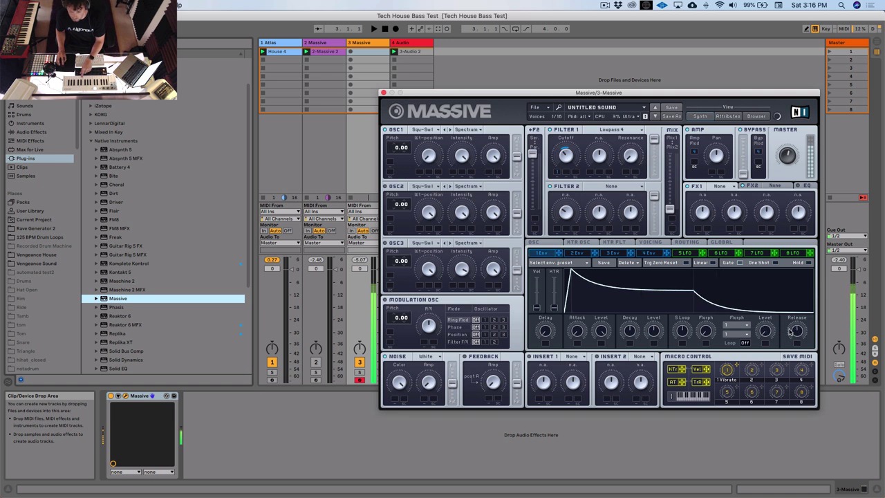
{"action": "left_click_drag", "start_coordinate": [795, 335], "coordinate": [796, 330]}
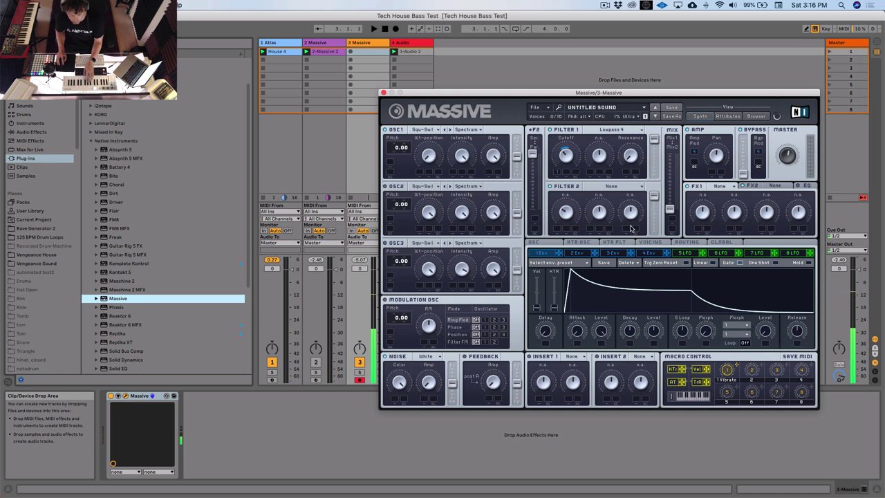
Change the oscillator 2 wavetable to Polysaw II
{"action": "left_click", "coordinate": [437, 187]}
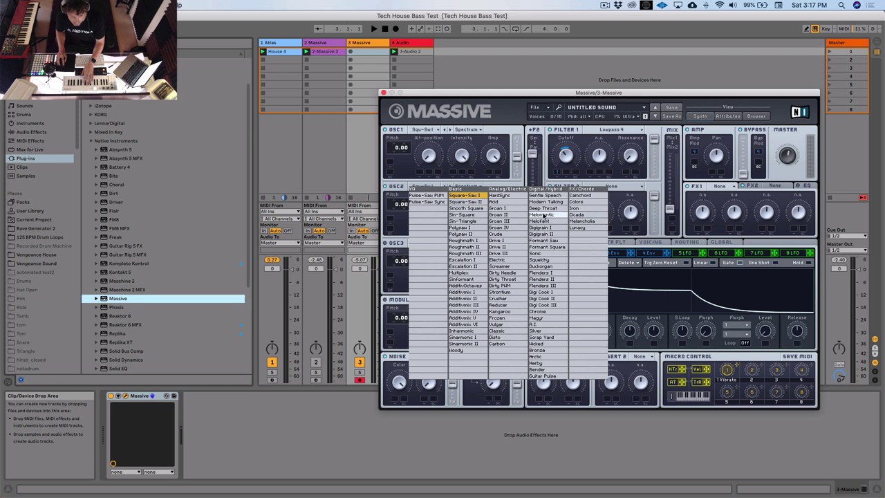
{"action": "left_click", "coordinate": [465, 233]}
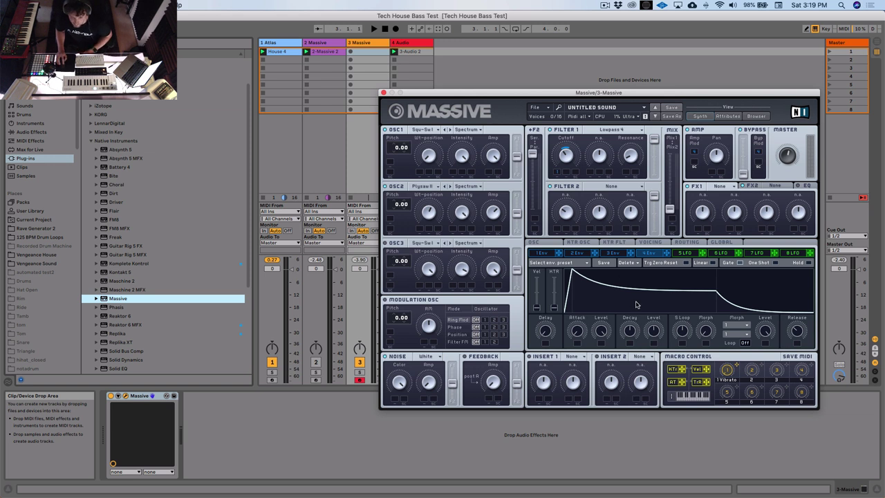
Show the filter key tracking curve, then assign key tracking to the Filter 1 cutoff and adjust its modulation amount
{"action": "left_click", "coordinate": [614, 243]}
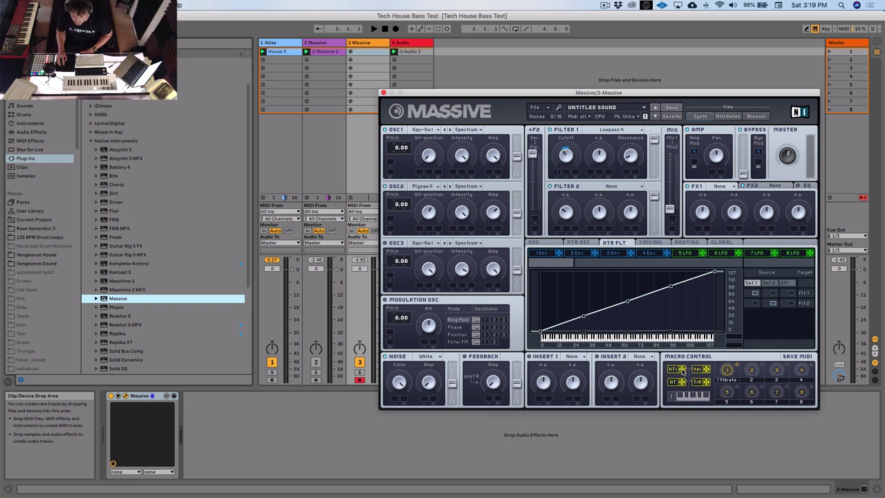
{"action": "left_click_drag", "start_coordinate": [682, 372], "coordinate": [573, 171]}
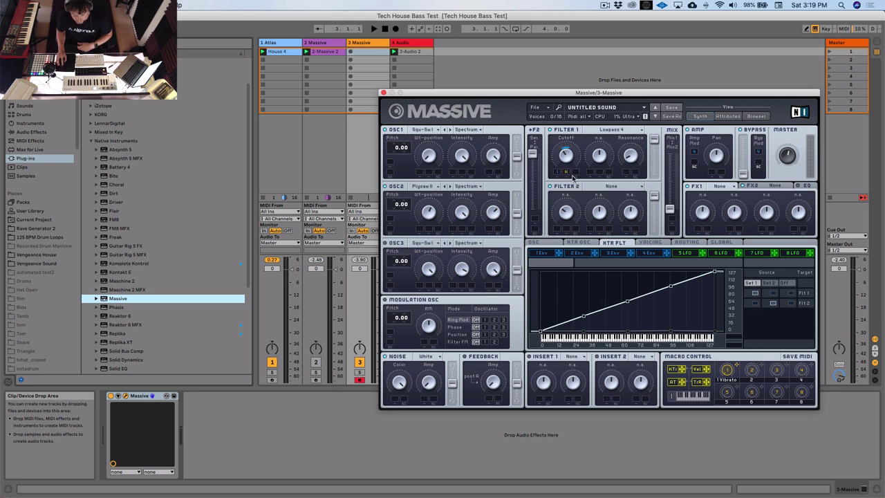
{"action": "left_click_drag", "start_coordinate": [567, 175], "coordinate": [574, 157]}
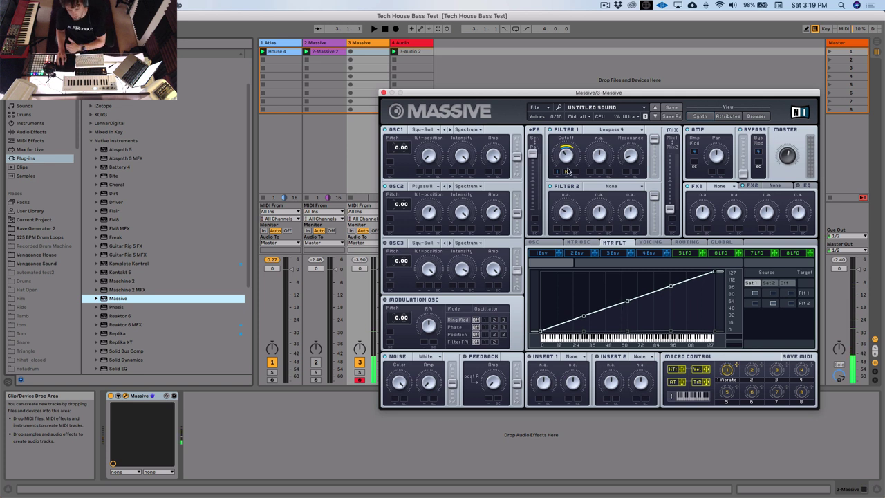
{"action": "left_click_drag", "start_coordinate": [567, 171], "coordinate": [567, 197]}
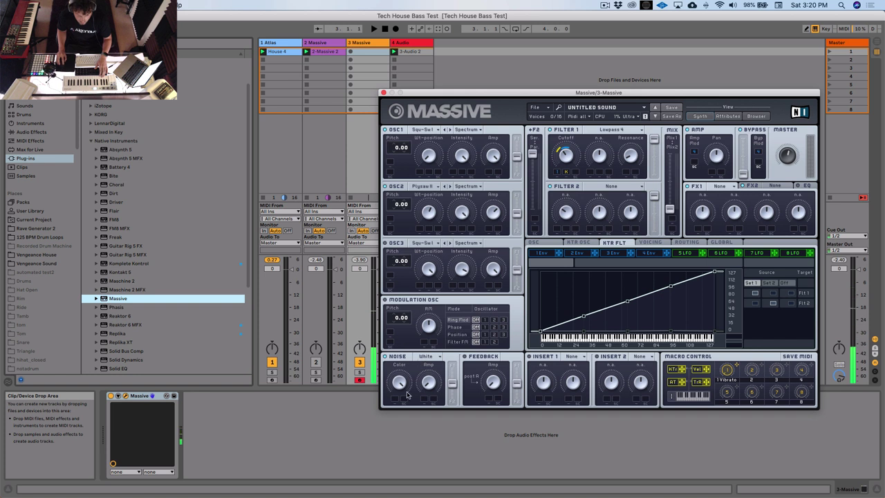
Set the noise oscillator's type to Bright Noise
{"action": "left_click", "coordinate": [426, 356]}
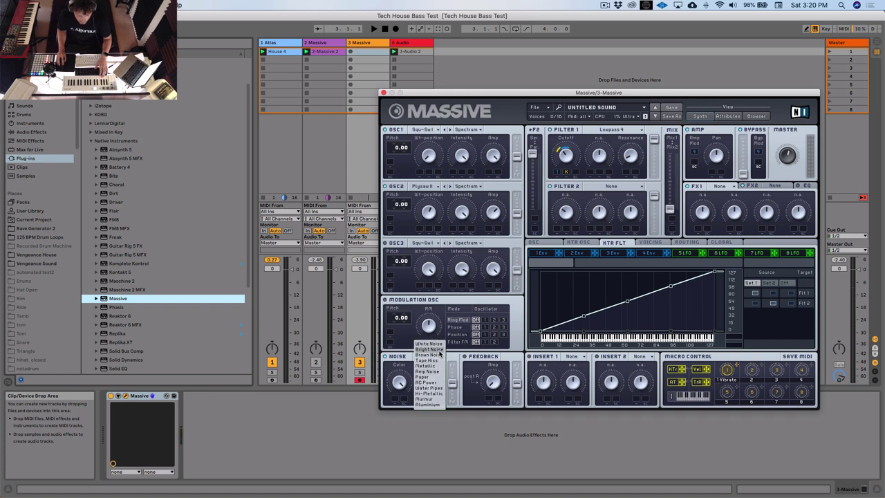
{"action": "left_click", "coordinate": [439, 350]}
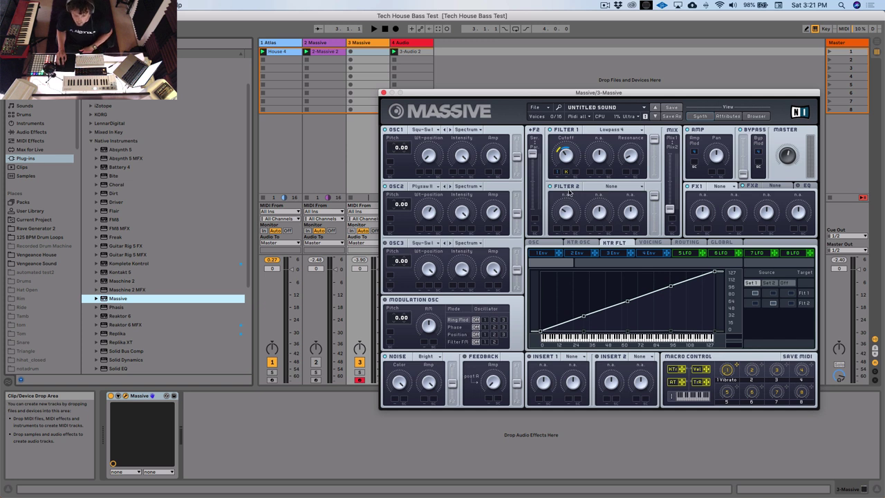
Switch the filters to parallel routing and send oscillators 1 and 2 entirely to Filter 1
{"action": "left_click_drag", "start_coordinate": [534, 154], "coordinate": [532, 248]}
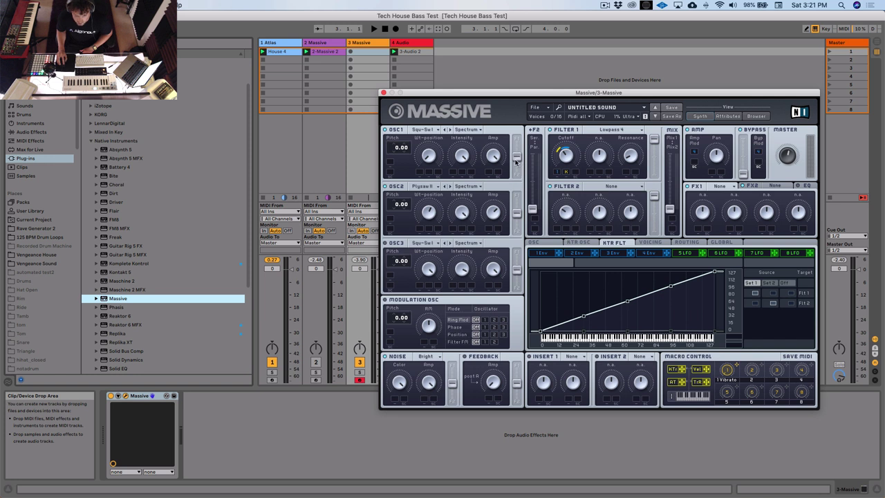
{"action": "left_click_drag", "start_coordinate": [516, 159], "coordinate": [516, 141]}
{"action": "left_click_drag", "start_coordinate": [517, 214], "coordinate": [517, 198]}
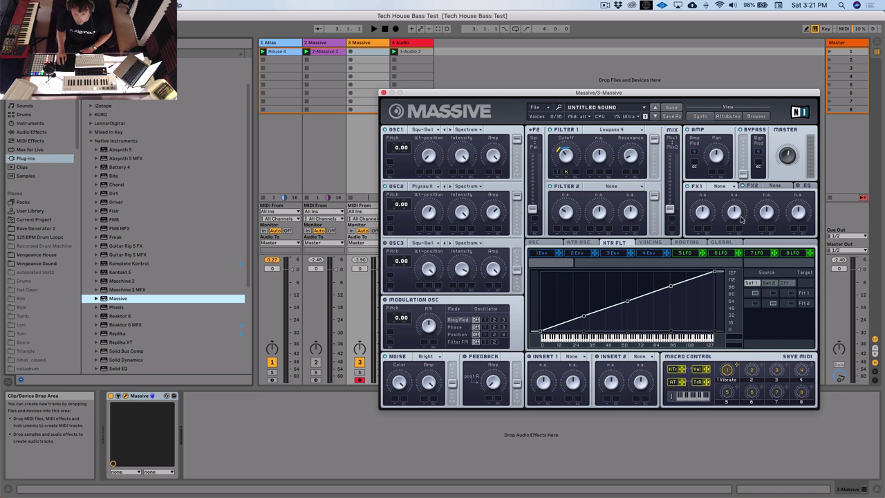
Audition the filter mix at Mix1, return it to Mix2, and route the noise entirely to Filter 2
{"action": "left_click_drag", "start_coordinate": [670, 209], "coordinate": [670, 155]}
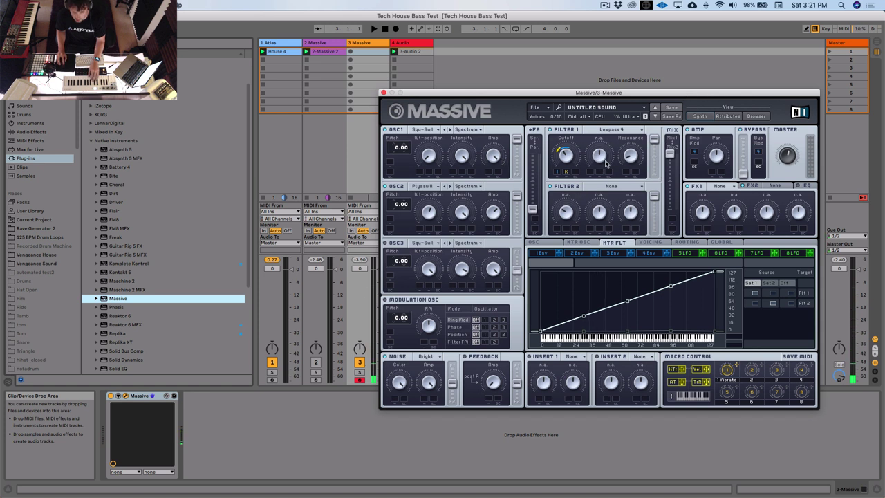
{"action": "left_click_drag", "start_coordinate": [670, 155], "coordinate": [672, 214]}
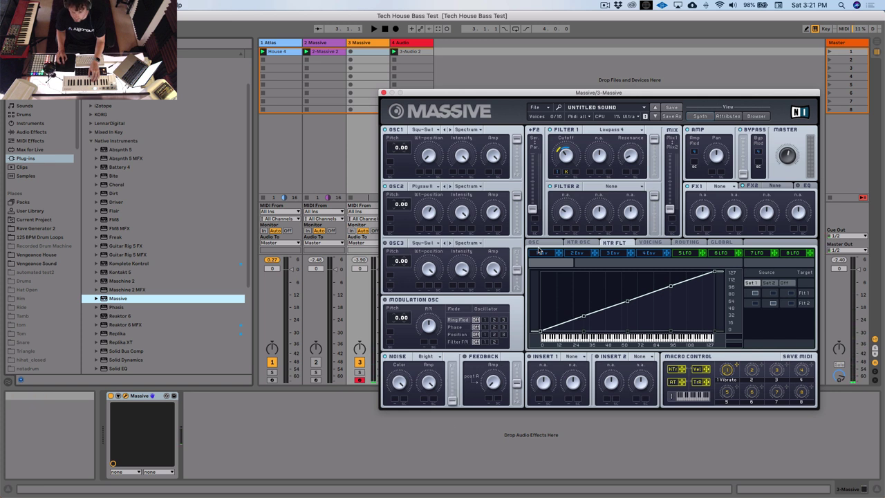
{"action": "left_click_drag", "start_coordinate": [451, 403], "coordinate": [453, 405]}
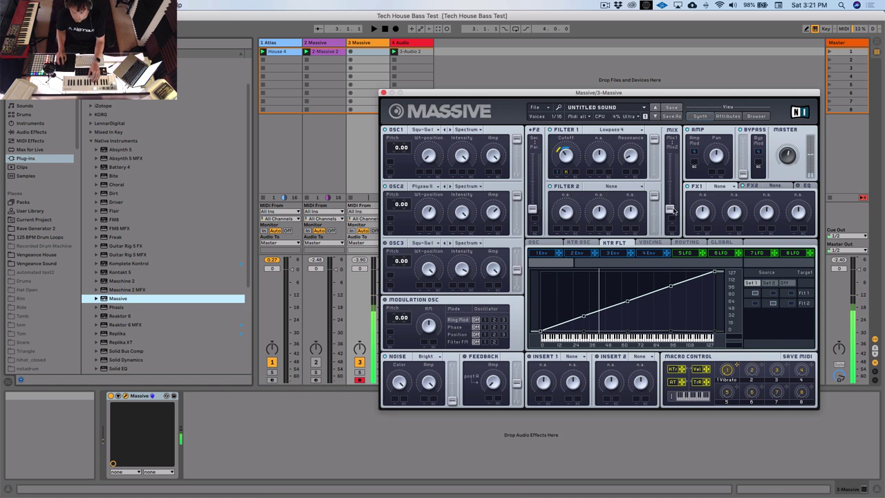
Move the filter mix to Mix1, then try Tele Tube in FX1 and replace it with Classic Tube
{"action": "left_click_drag", "start_coordinate": [673, 211], "coordinate": [677, 148]}
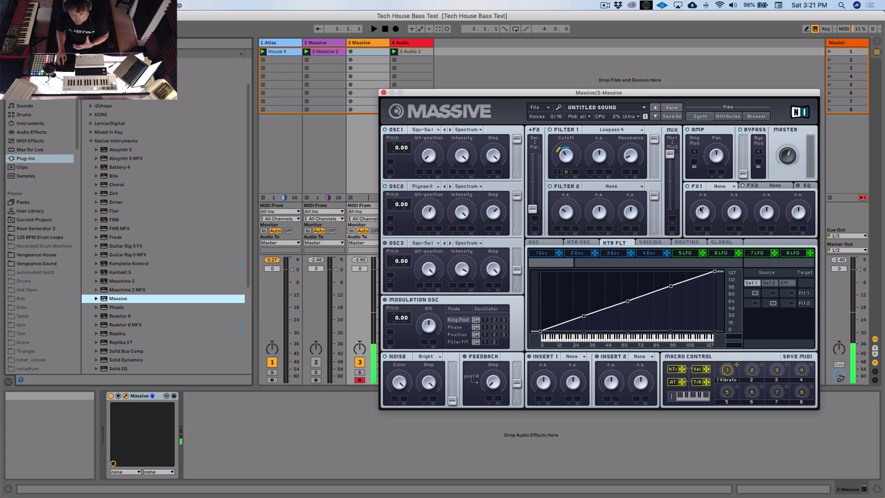
{"action": "left_click", "coordinate": [726, 187]}
{"action": "left_click", "coordinate": [721, 274]}
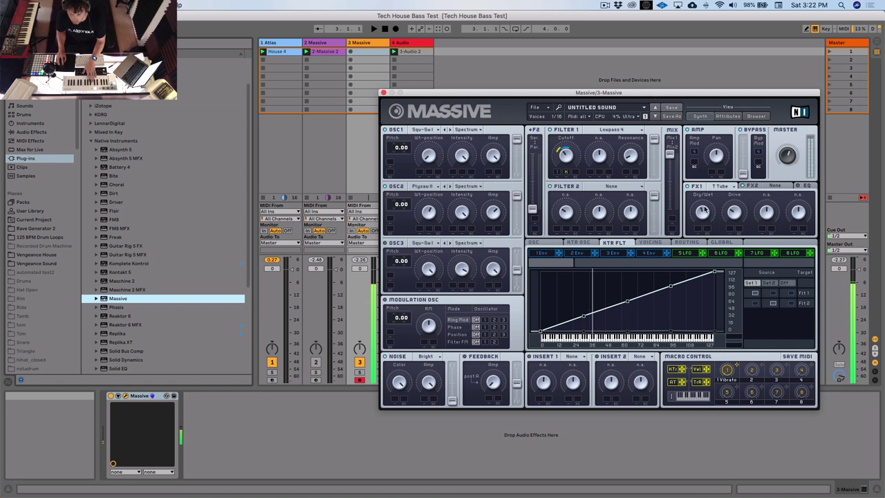
{"action": "left_click", "coordinate": [718, 187]}
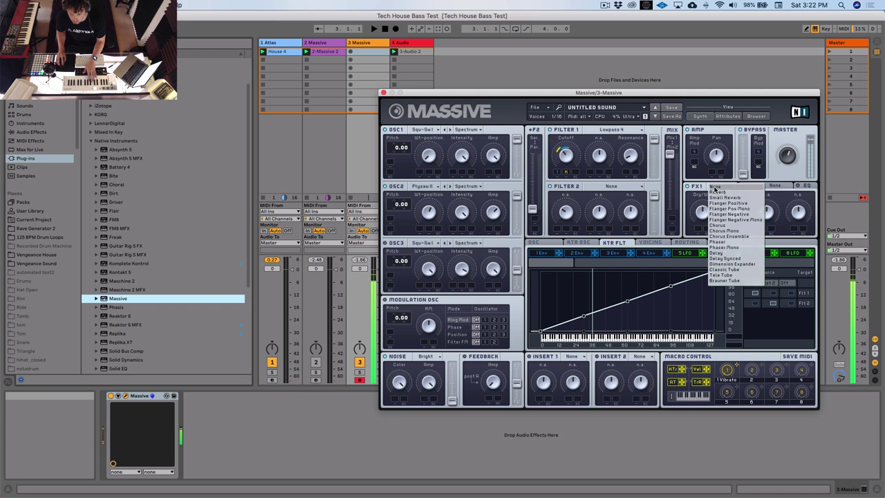
{"action": "left_click", "coordinate": [726, 269]}
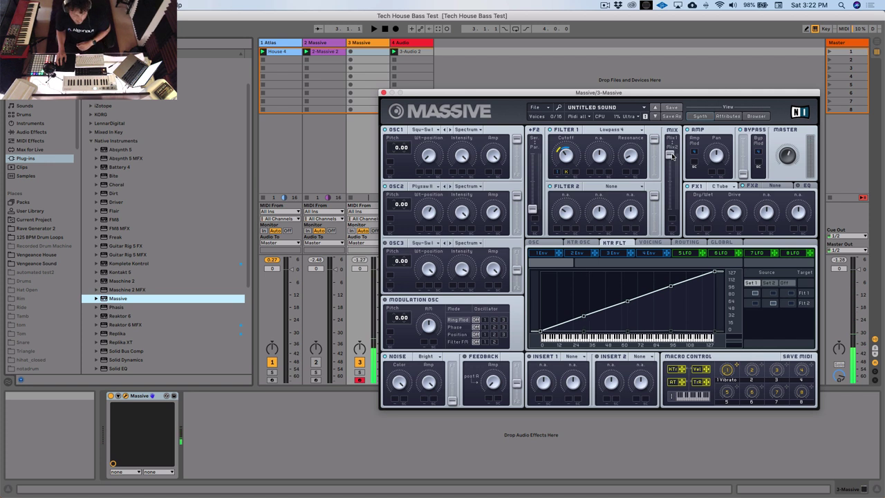
Examine the envelope 4 and envelope 1 curves in Massive
{"action": "left_click", "coordinate": [649, 253]}
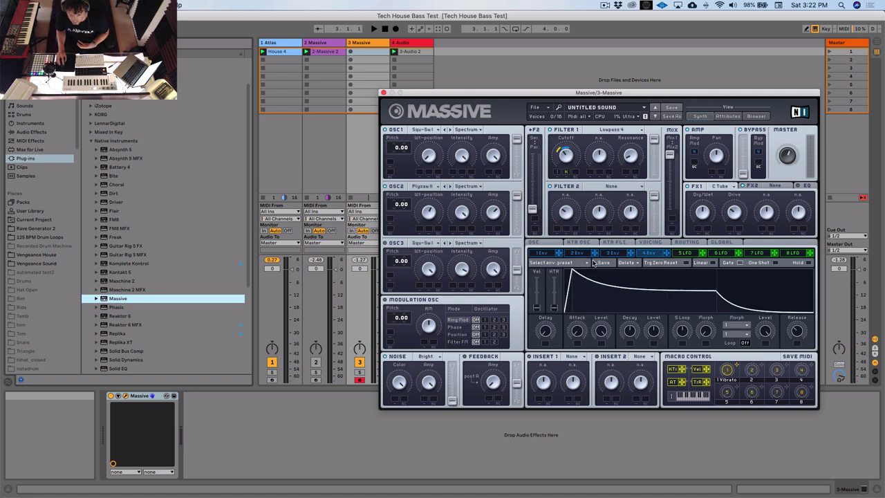
{"action": "left_click", "coordinate": [553, 253]}
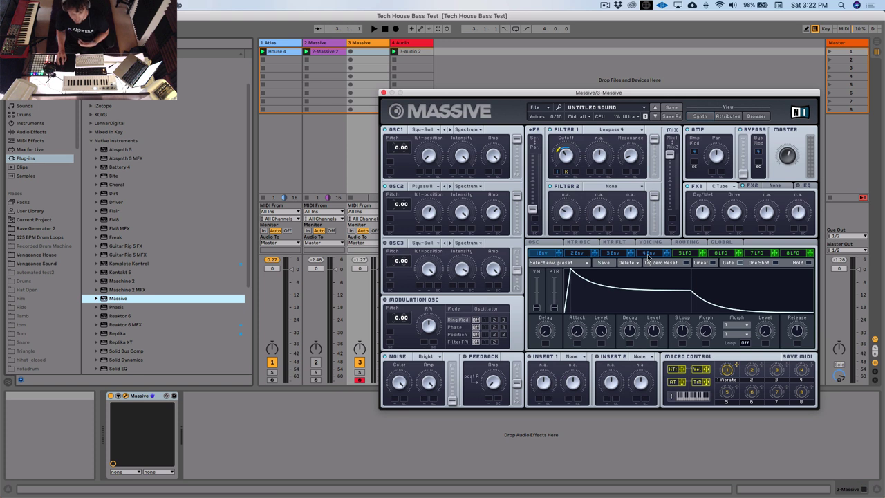
{"action": "left_click", "coordinate": [649, 253]}
Browse the Vengeance Sound library to the VEDH2 Bassdrums samples in Vengeance Essential Deep House Vol.2
{"action": "left_click", "coordinate": [366, 43]}
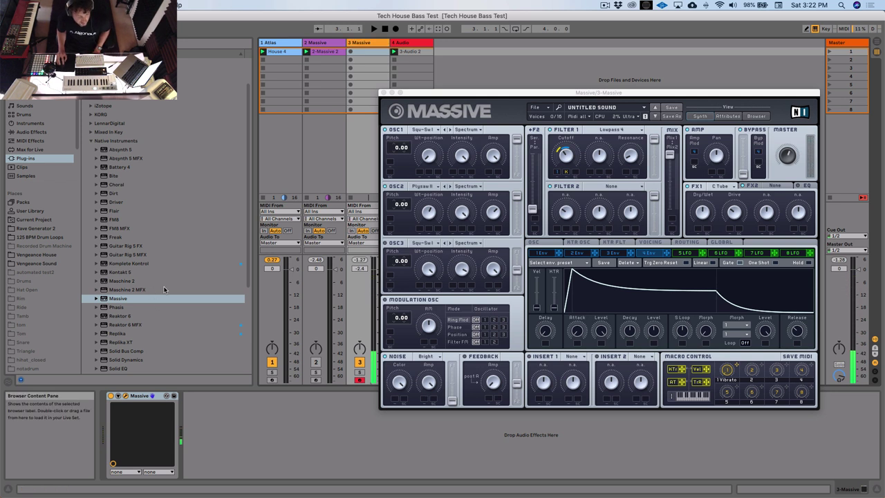
{"action": "left_click", "coordinate": [38, 255]}
{"action": "left_click", "coordinate": [40, 263]}
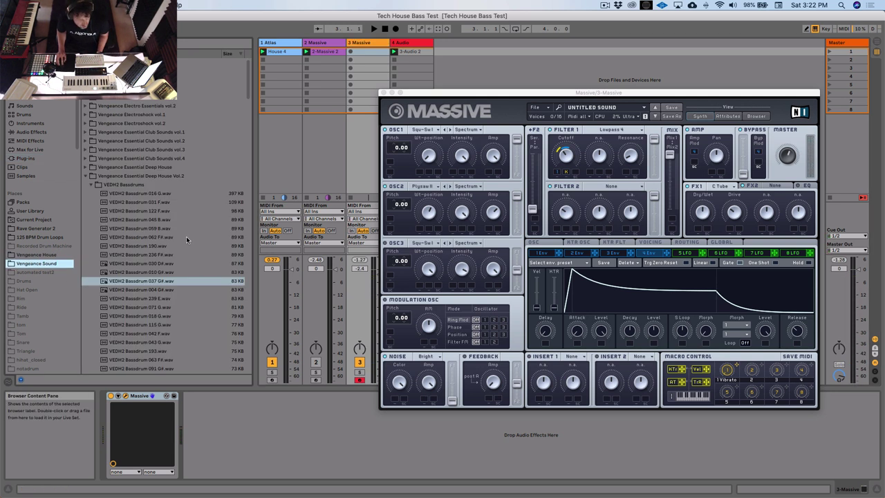
{"action": "left_click", "coordinate": [86, 176]}
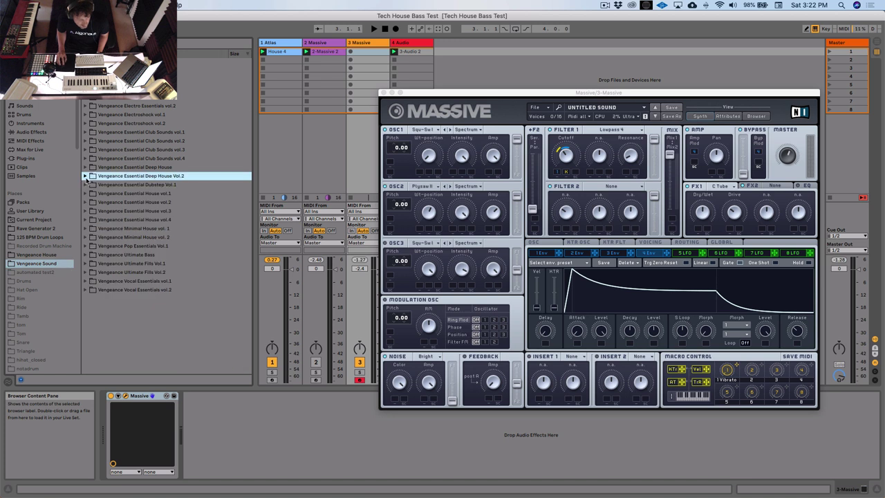
{"action": "left_click", "coordinate": [85, 177]}
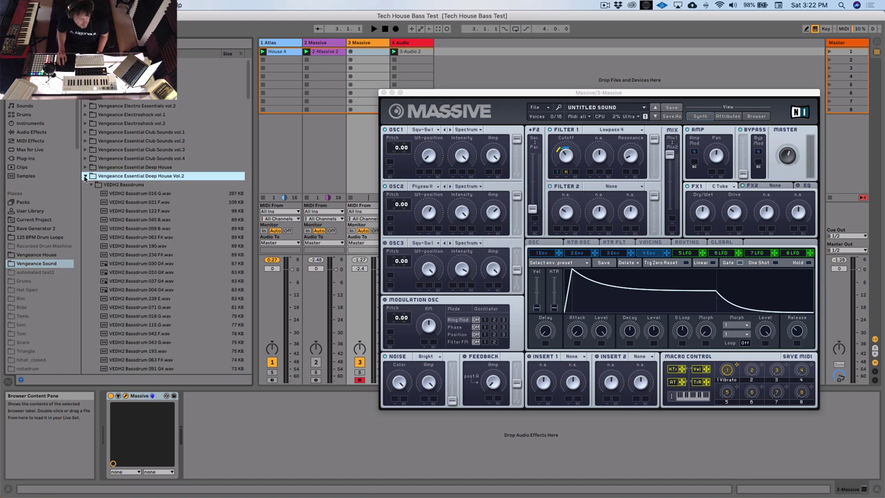
Audition the bassdrum samples from VEDH2 Bassdrum 190 to 004 G# and select VEDH2 Bassdrum 030 D#
{"action": "left_click", "coordinate": [143, 247]}
{"action": "left_click", "coordinate": [147, 254]}
{"action": "left_click", "coordinate": [147, 264]}
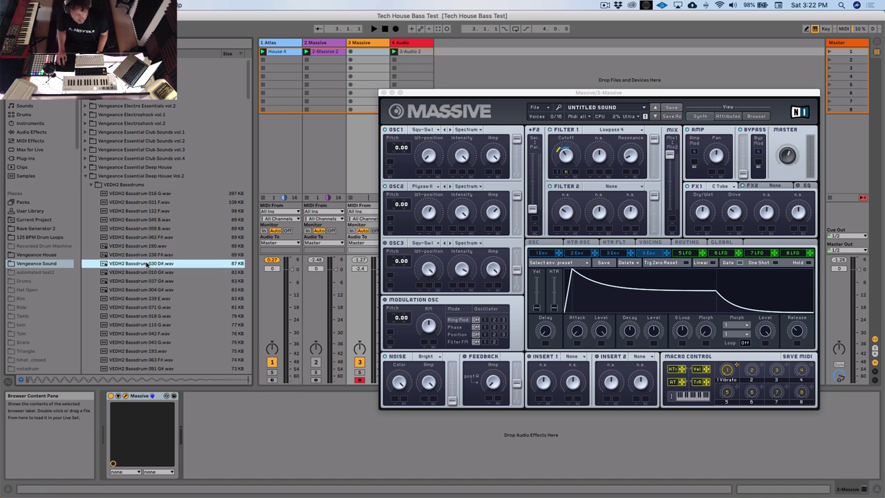
{"action": "left_click", "coordinate": [148, 273]}
{"action": "left_click", "coordinate": [148, 264]}
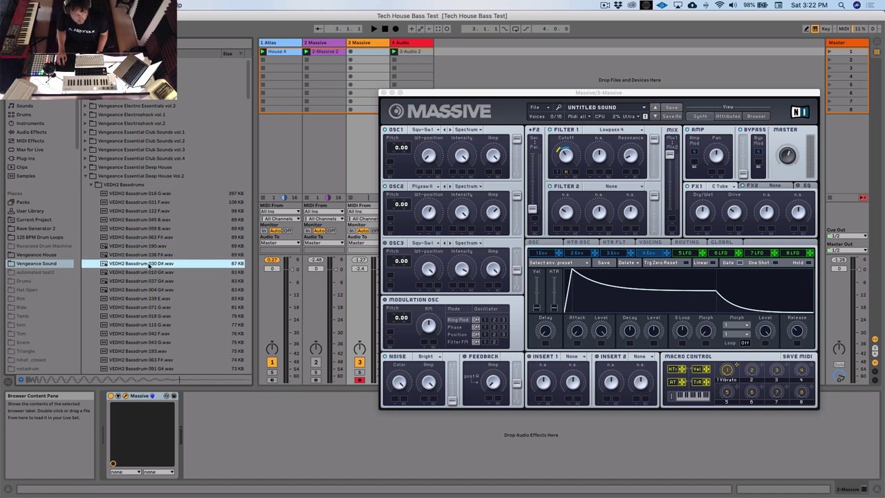
{"action": "left_click", "coordinate": [144, 282]}
{"action": "left_click", "coordinate": [146, 291]}
{"action": "left_click", "coordinate": [144, 264]}
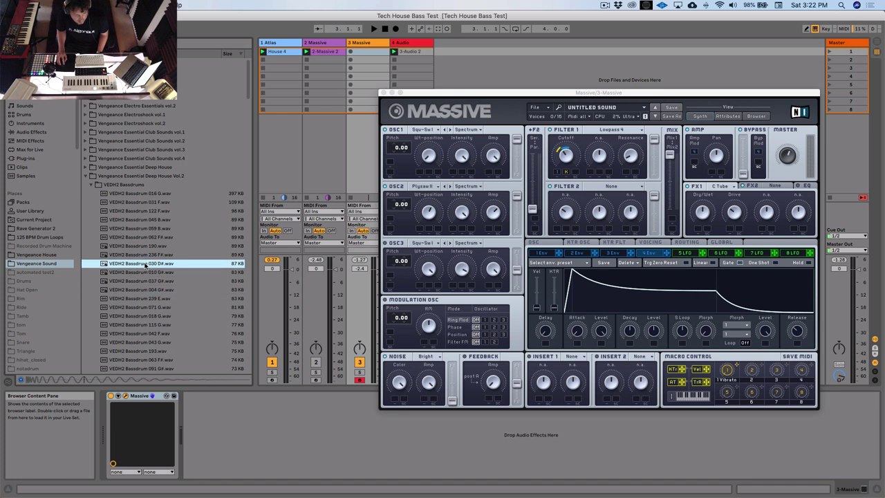
Group Massive into an Instrument Rack and add VEDH2 Bassdrum 030 D# as a second chain
{"action": "left_click", "coordinate": [141, 405]}
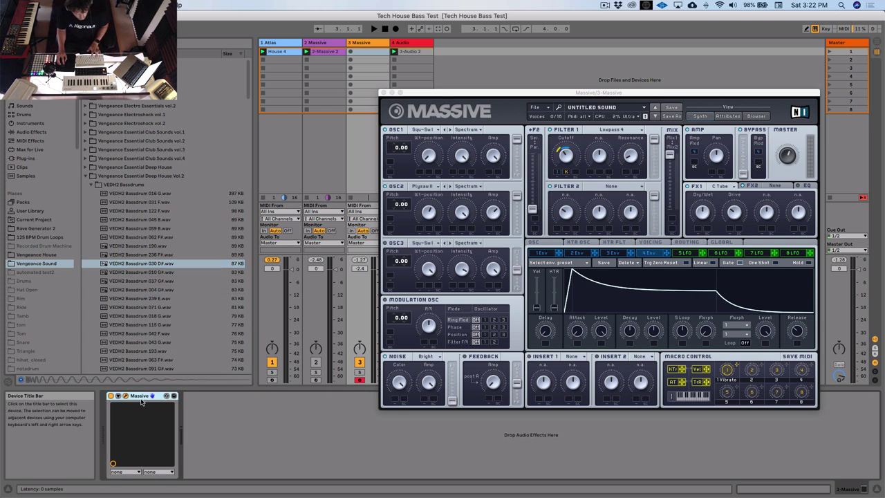
{"action": "key", "text": "super+g"}
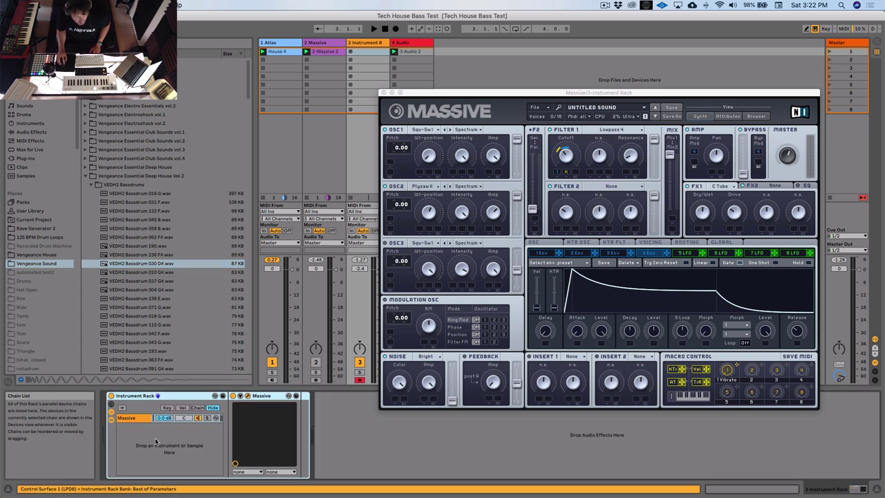
{"action": "left_click_drag", "start_coordinate": [141, 266], "coordinate": [185, 443]}
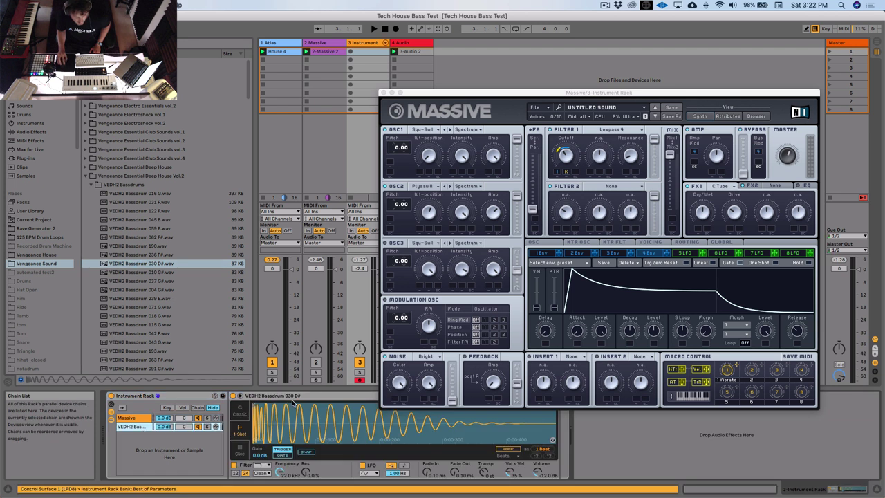
Solo the bassdrum chain and insert a Pitch MIDI effect before its sampler, set to +24 st
{"action": "left_click", "coordinate": [323, 399]}
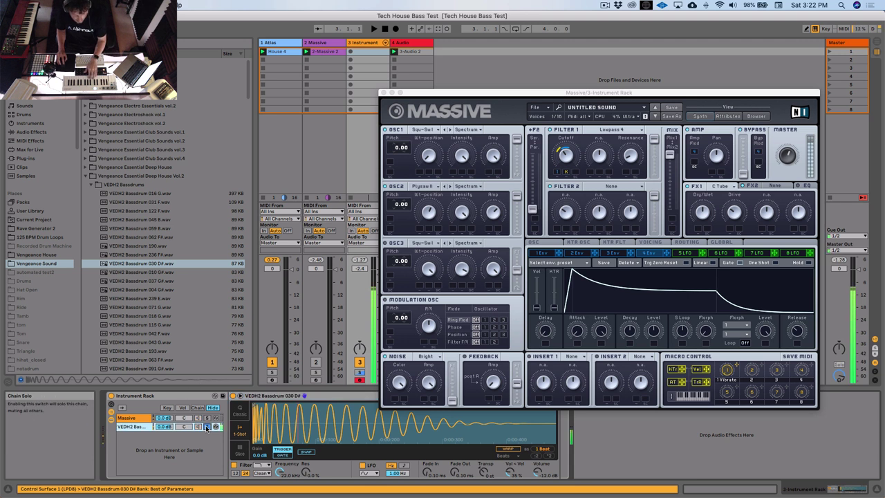
{"action": "left_click", "coordinate": [206, 426]}
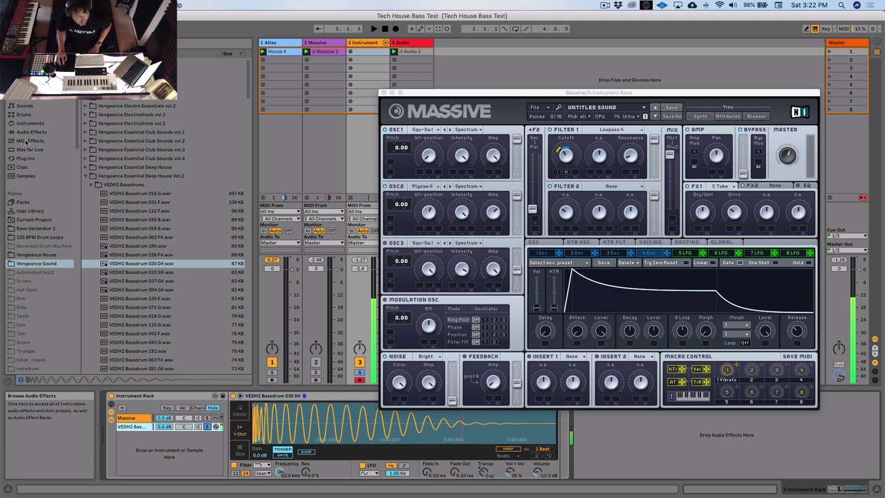
{"action": "left_click_drag", "start_coordinate": [107, 98], "coordinate": [243, 408]}
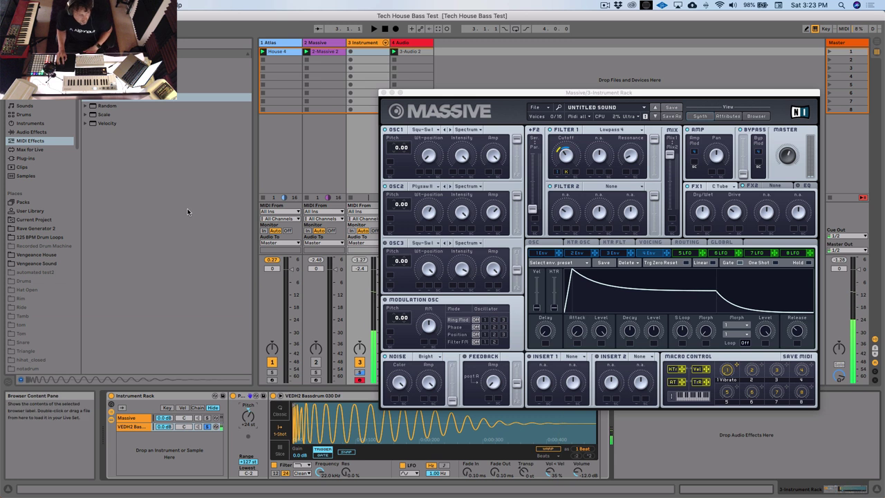
Add EQ Eight after the bassdrum sampler and use band 1 as a low cut at about 495 Hz
{"action": "left_click", "coordinate": [31, 131]}
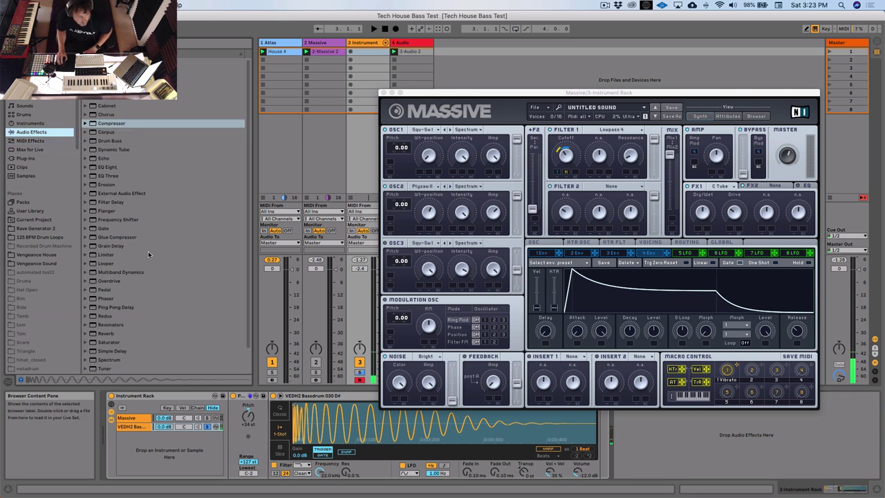
{"action": "left_click", "coordinate": [101, 168]}
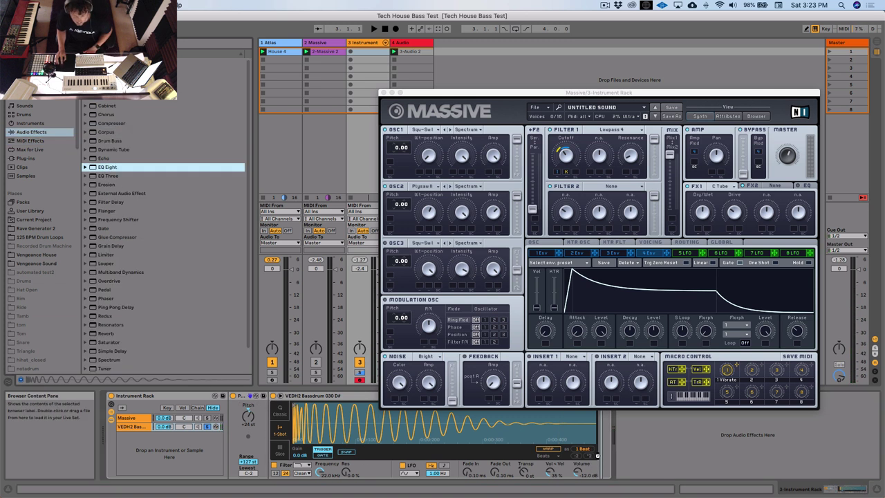
{"action": "left_click_drag", "start_coordinate": [719, 429], "coordinate": [691, 388]}
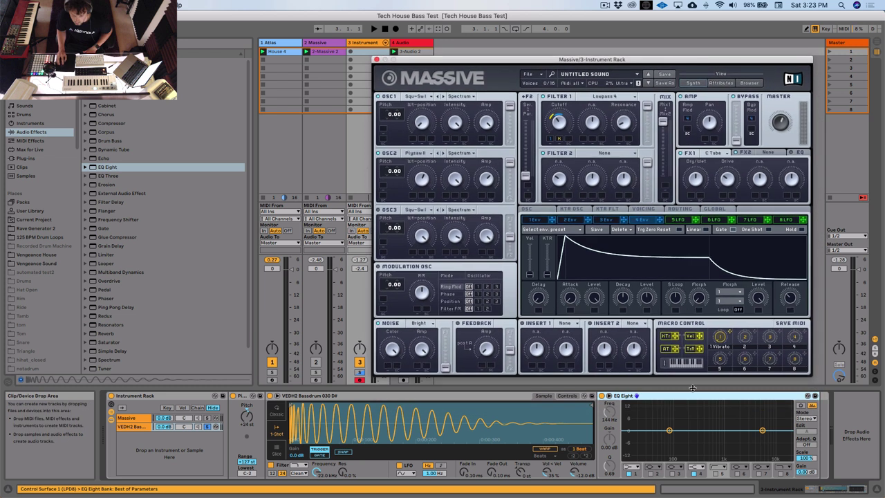
{"action": "left_click", "coordinate": [631, 468]}
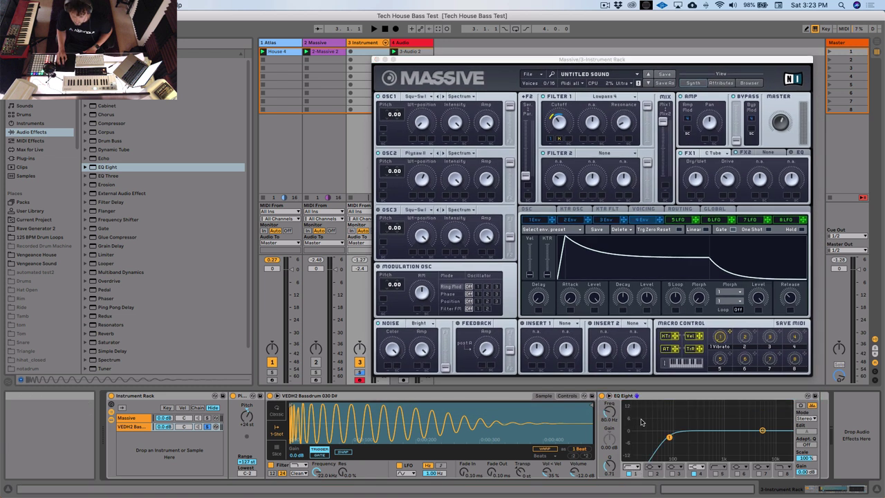
{"action": "left_click_drag", "start_coordinate": [669, 437], "coordinate": [708, 437]}
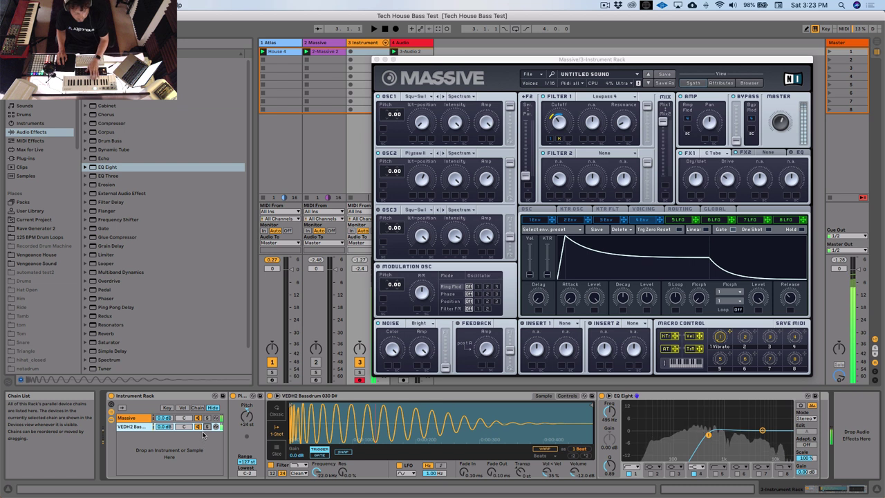
Turn EQ Eight's band 4 into a high cut at about 5.87 kHz and set the bassdrum chain's volume to -3.0 dB
{"action": "left_click_drag", "start_coordinate": [164, 426], "coordinate": [164, 436]}
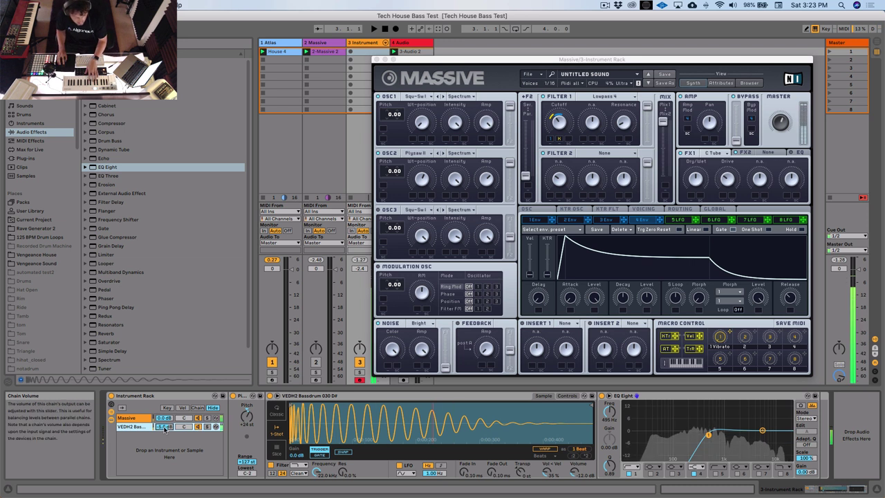
{"action": "left_click_drag", "start_coordinate": [165, 428], "coordinate": [165, 432]}
{"action": "left_click", "coordinate": [698, 471]}
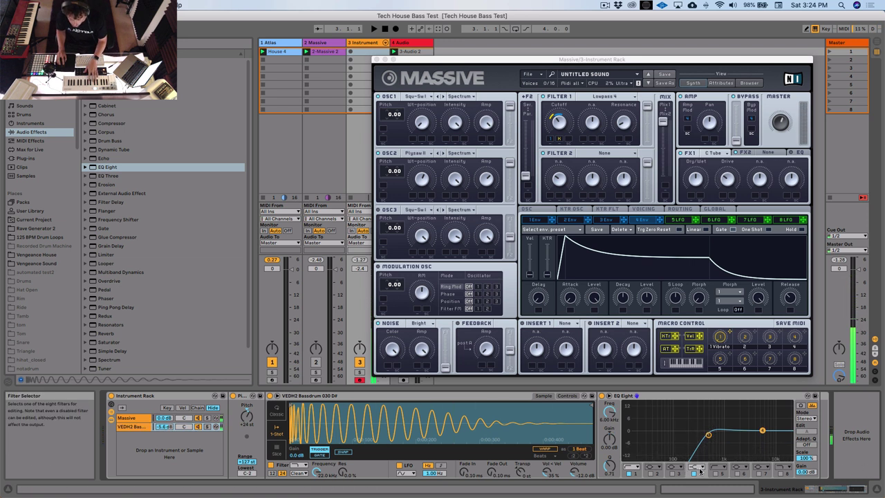
{"action": "left_click", "coordinate": [697, 468]}
{"action": "left_click", "coordinate": [697, 459]}
{"action": "left_click_drag", "start_coordinate": [762, 431], "coordinate": [761, 437]}
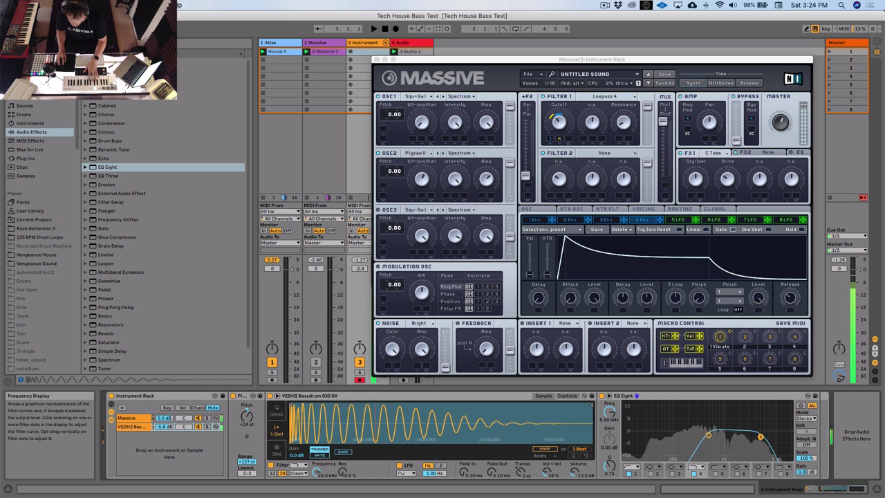
{"action": "left_click_drag", "start_coordinate": [164, 427], "coordinate": [164, 411]}
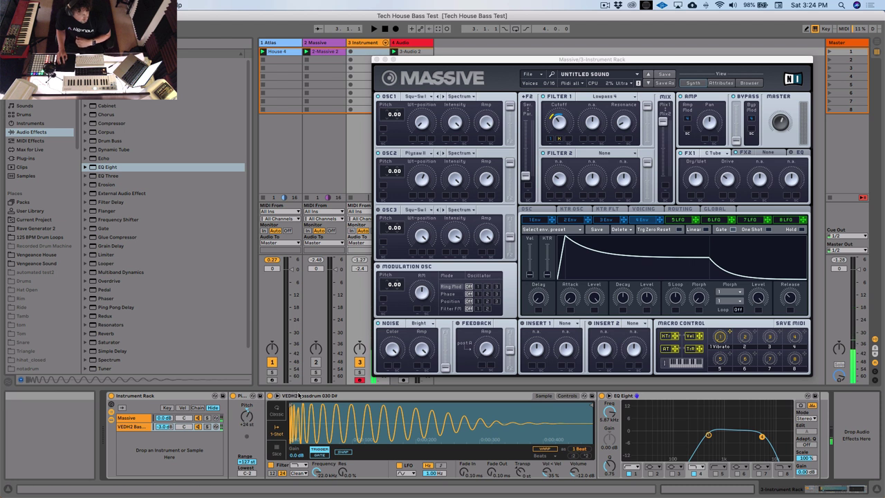
Add the Universal Audio UAD dbx 160 compressor after the Instrument Rack on track 3
{"action": "left_click", "coordinate": [412, 42]}
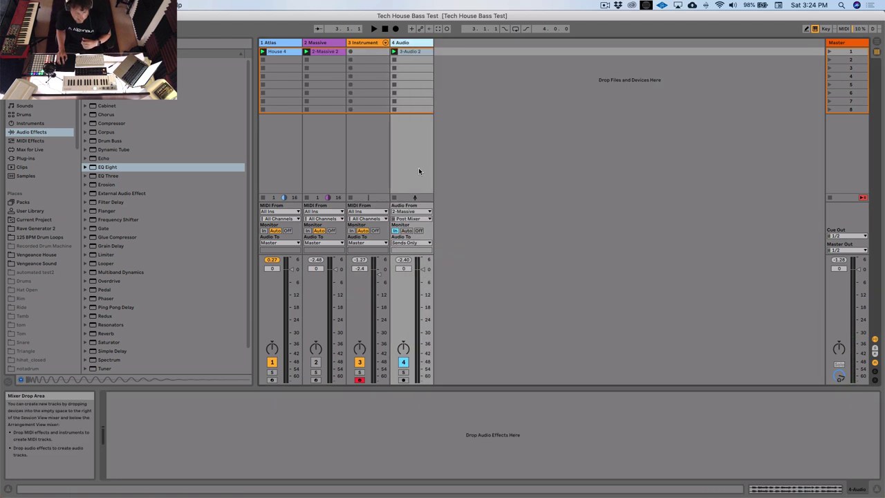
{"action": "left_click", "coordinate": [366, 43]}
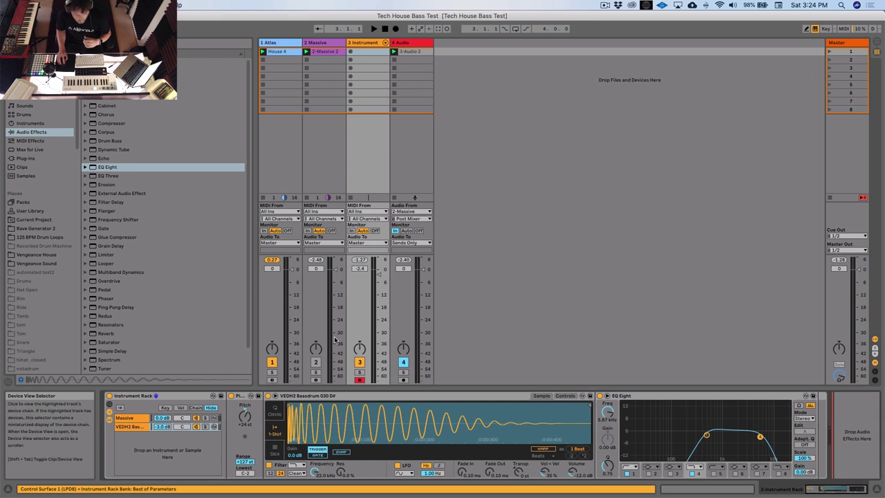
{"action": "scroll", "coordinate": [74, 323], "scroll_direction": "up", "scroll_amount": 1}
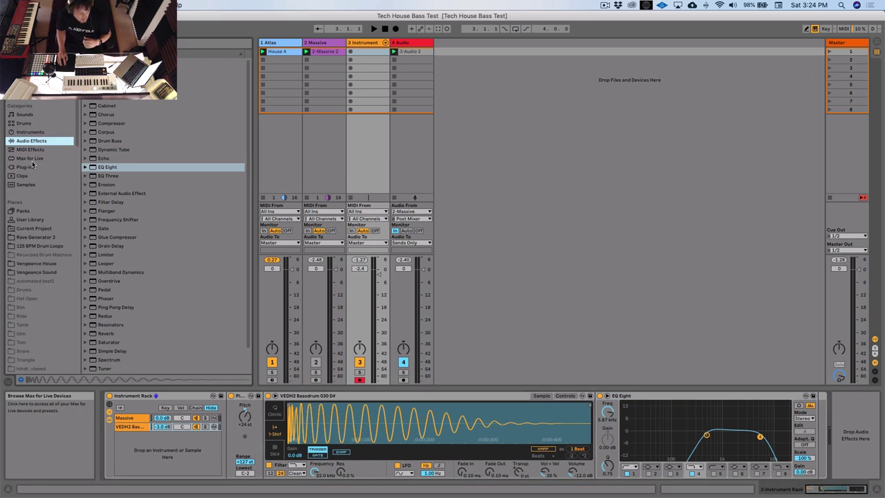
{"action": "left_click", "coordinate": [28, 167]}
{"action": "scroll", "coordinate": [102, 285], "scroll_direction": "down", "scroll_amount": 5}
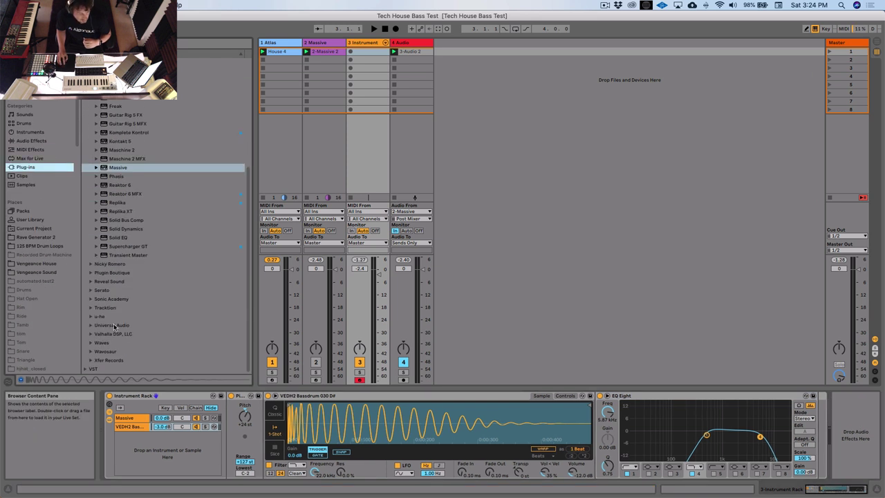
{"action": "left_click", "coordinate": [115, 325]}
{"action": "scroll", "coordinate": [138, 338], "scroll_direction": "down", "scroll_amount": 5}
{"action": "left_click_drag", "start_coordinate": [119, 237], "coordinate": [847, 434]}
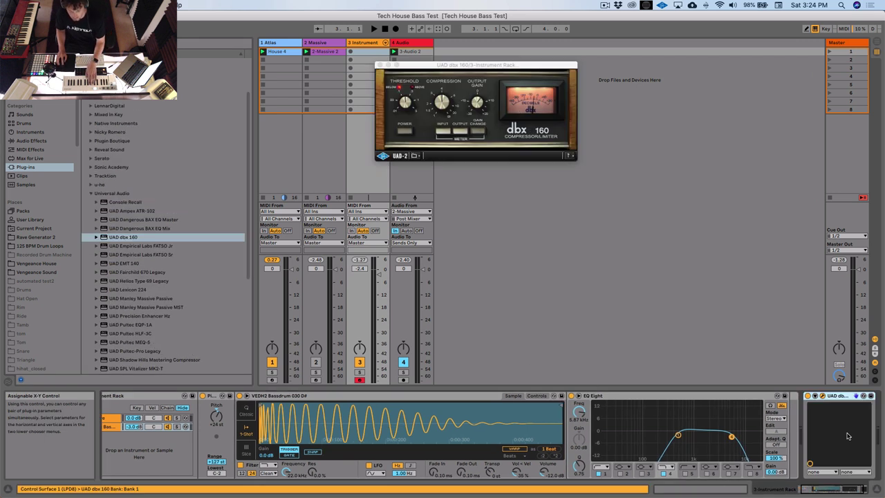
{"action": "left_click_drag", "start_coordinate": [482, 72], "coordinate": [540, 82]}
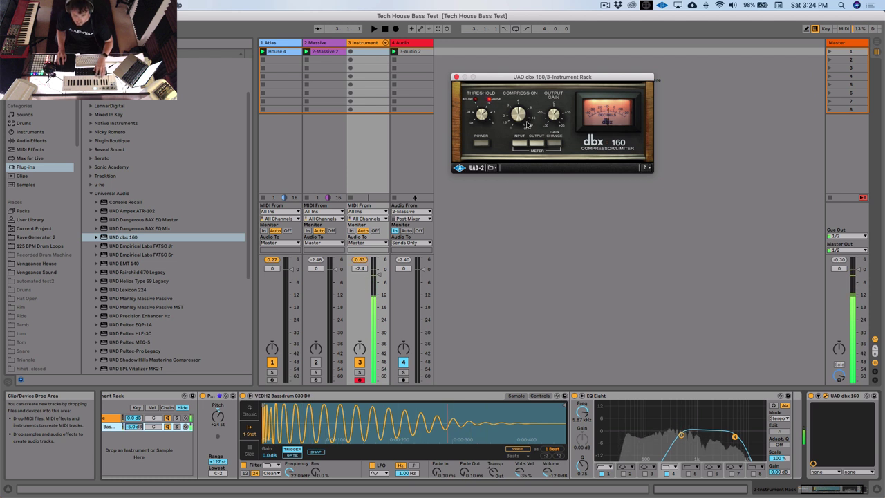
{"action": "left_click_drag", "start_coordinate": [578, 80], "coordinate": [610, 90]}
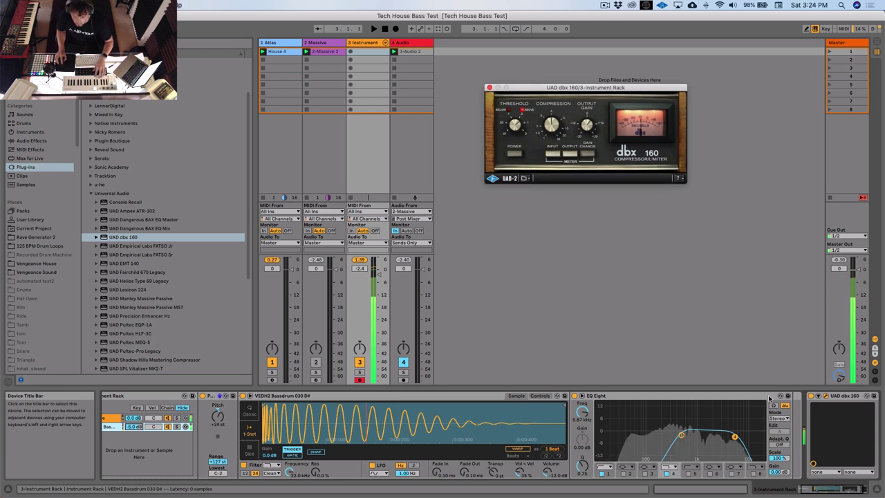
Compare the layered sound with the UAD dbx 160 bypassed and active, and close the compressor's window
{"action": "left_click", "coordinate": [811, 396]}
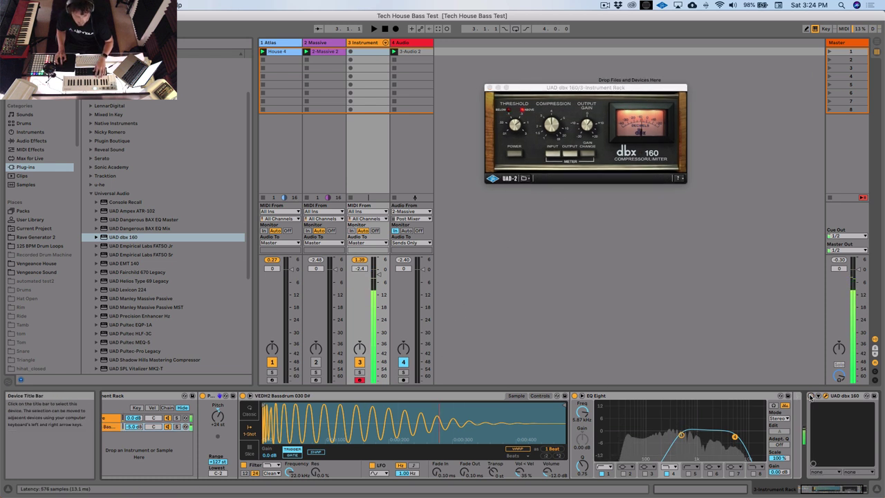
{"action": "left_click", "coordinate": [520, 127]}
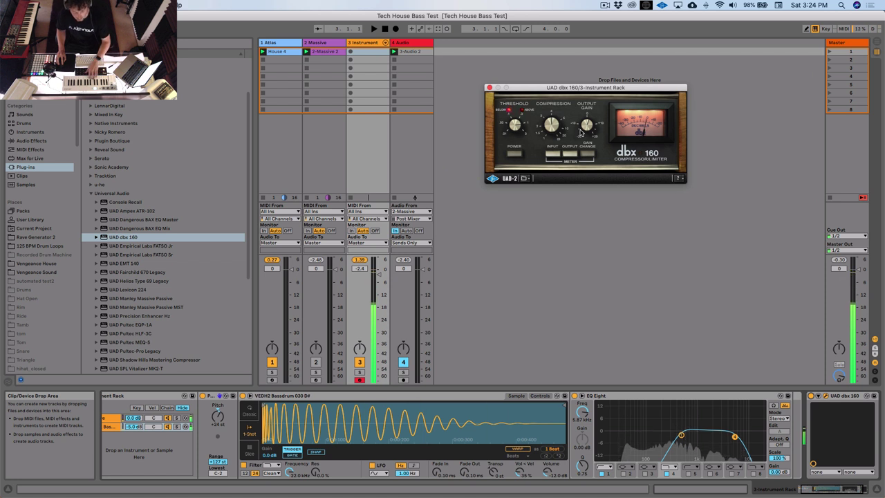
{"action": "left_click", "coordinate": [811, 396]}
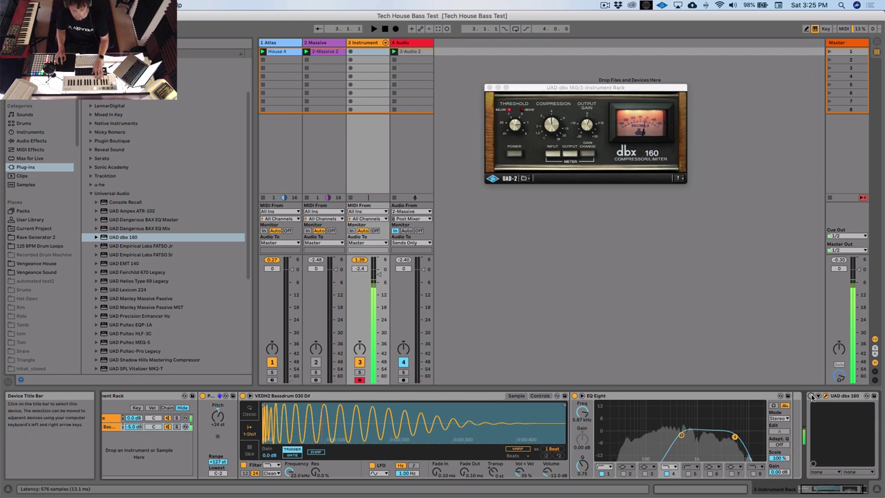
{"action": "left_click", "coordinate": [813, 397]}
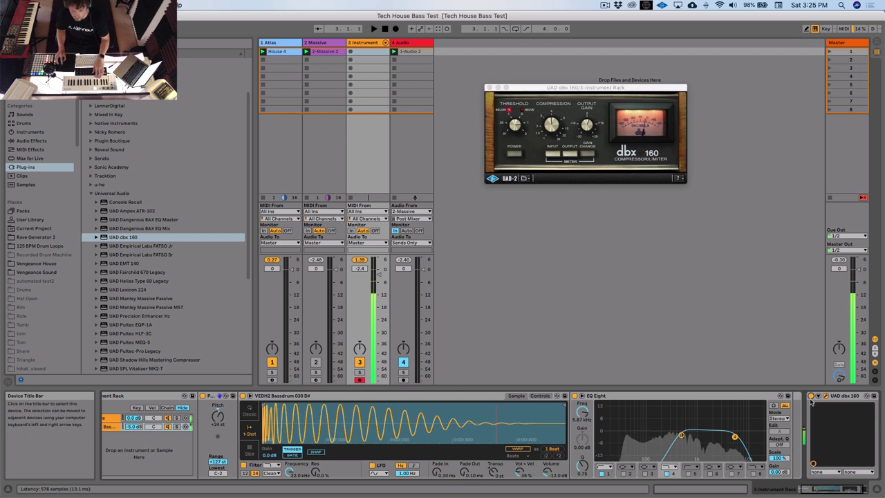
{"action": "left_click", "coordinate": [589, 127]}
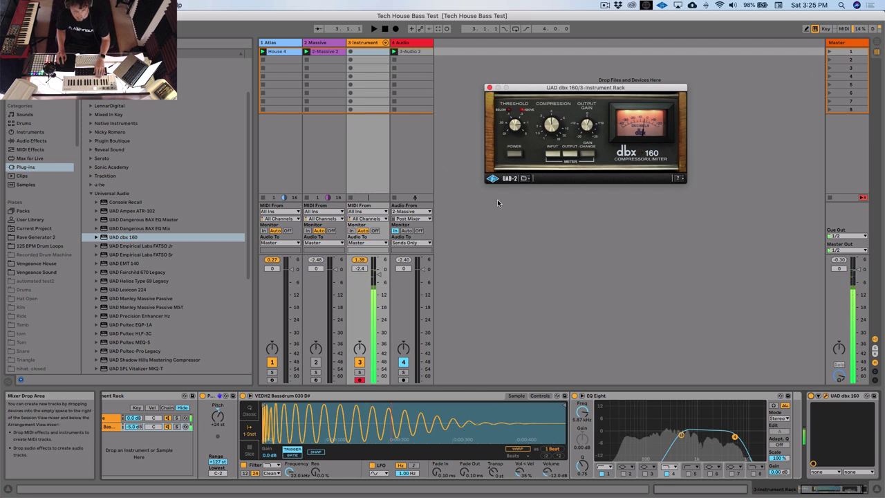
{"action": "left_click", "coordinate": [489, 88]}
Open Atlas on track 1 and generate new drum kits while the groove plays
{"action": "left_click", "coordinate": [275, 44]}
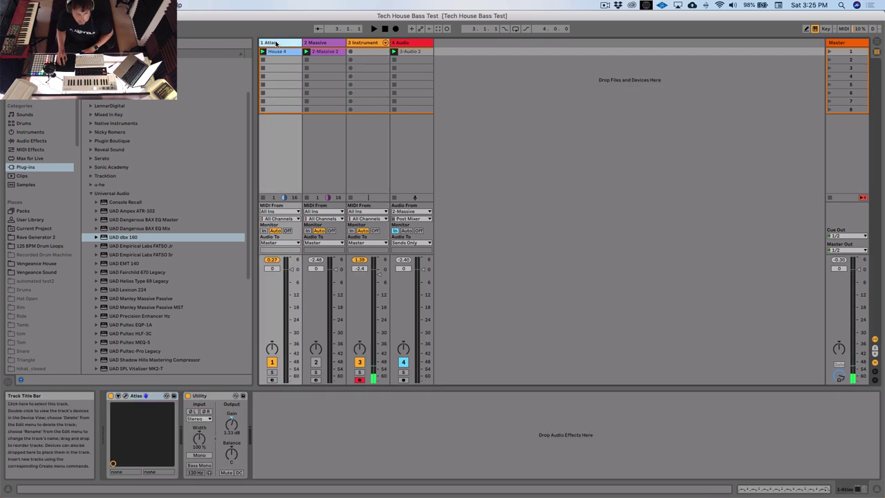
{"action": "left_click", "coordinate": [363, 43]}
{"action": "left_click", "coordinate": [277, 43]}
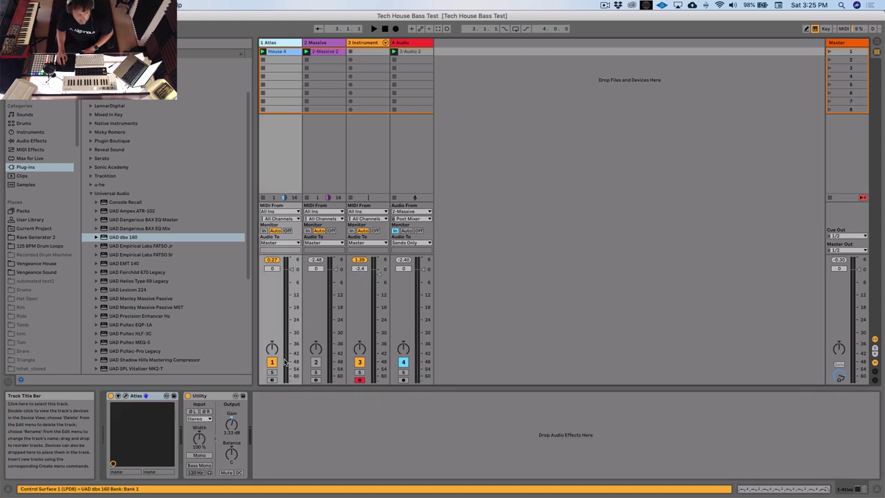
{"action": "left_click", "coordinate": [127, 396]}
{"action": "left_click_drag", "start_coordinate": [211, 84], "coordinate": [300, 72]}
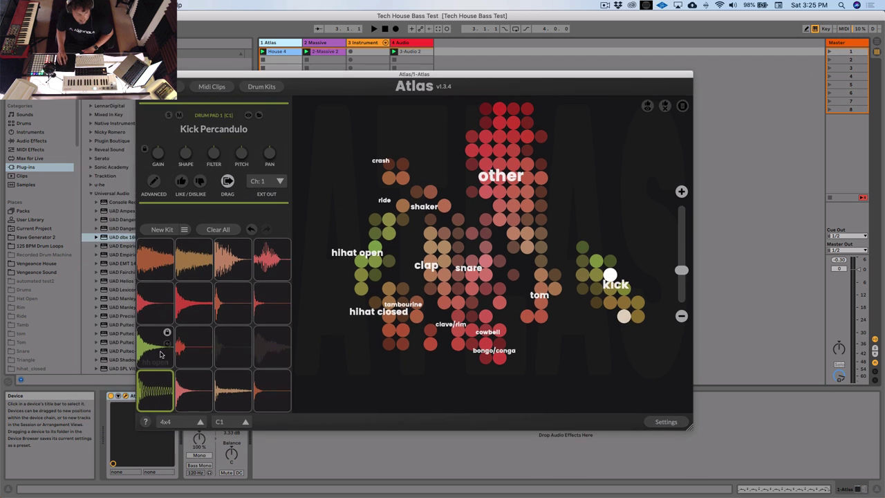
{"action": "left_click", "coordinate": [171, 232]}
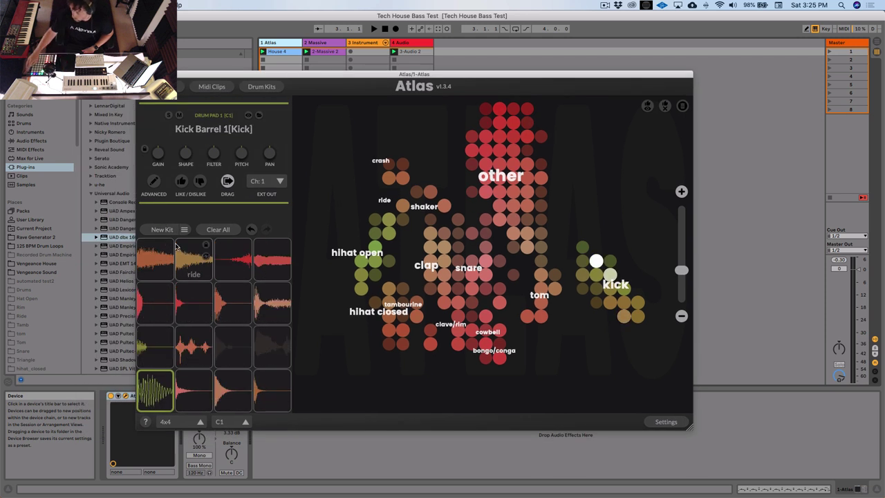
{"action": "key", "text": "space"}
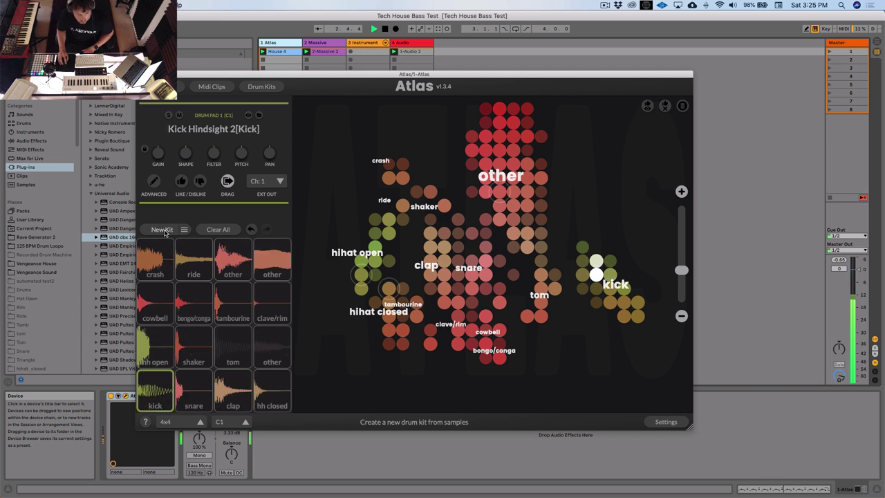
{"action": "left_click", "coordinate": [163, 230]}
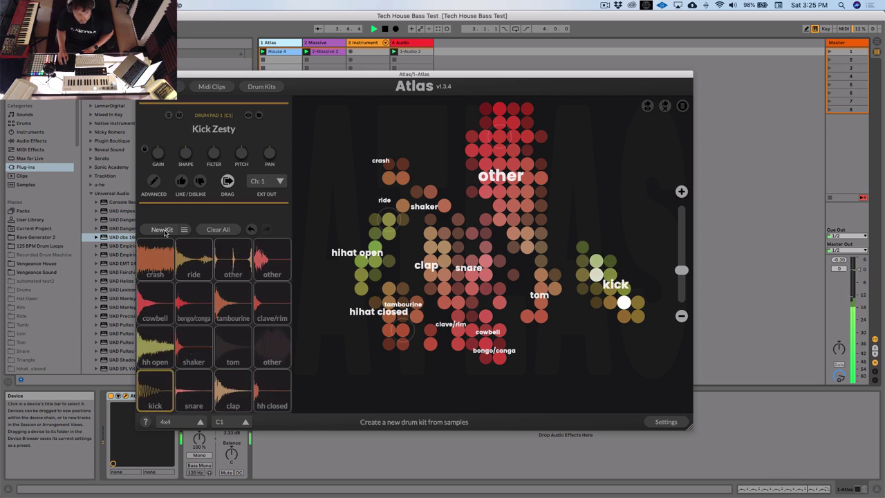
Cycle the open hi-hat pad through alternative samples and settle on OpenHH Fling
{"action": "left_click", "coordinate": [159, 346]}
{"action": "left_click", "coordinate": [166, 346]}
{"action": "left_click", "coordinate": [167, 346]}
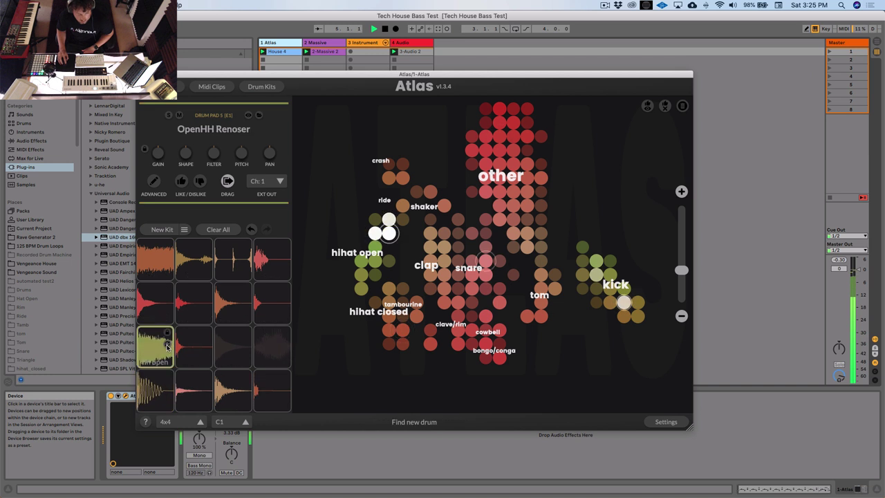
{"action": "left_click", "coordinate": [167, 346]}
{"action": "left_click", "coordinate": [166, 346]}
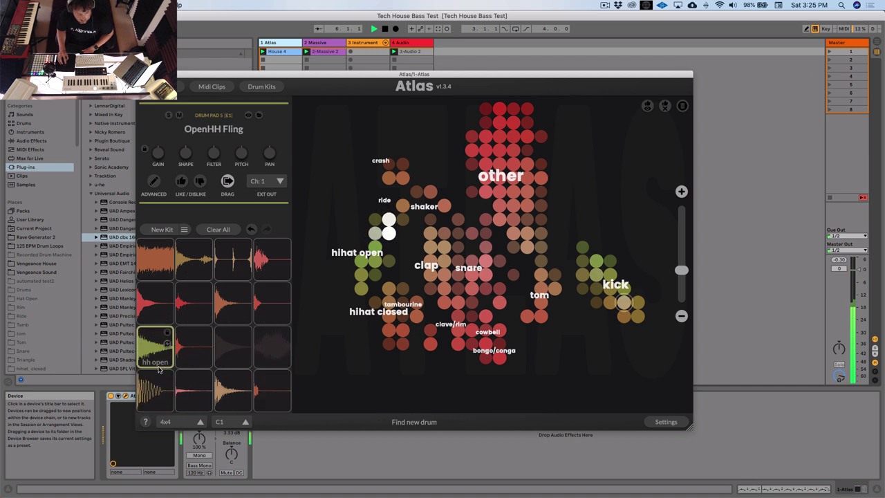
Generate further new Atlas drum kits and swap the open hi-hat pad's sample for OpenHH BeatRoom
{"action": "left_click", "coordinate": [163, 230]}
{"action": "left_click", "coordinate": [162, 230]}
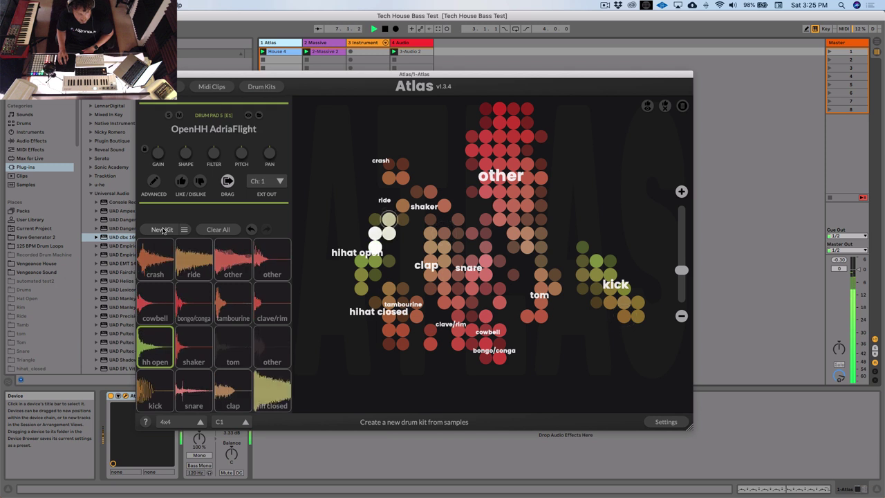
{"action": "left_click", "coordinate": [163, 230]}
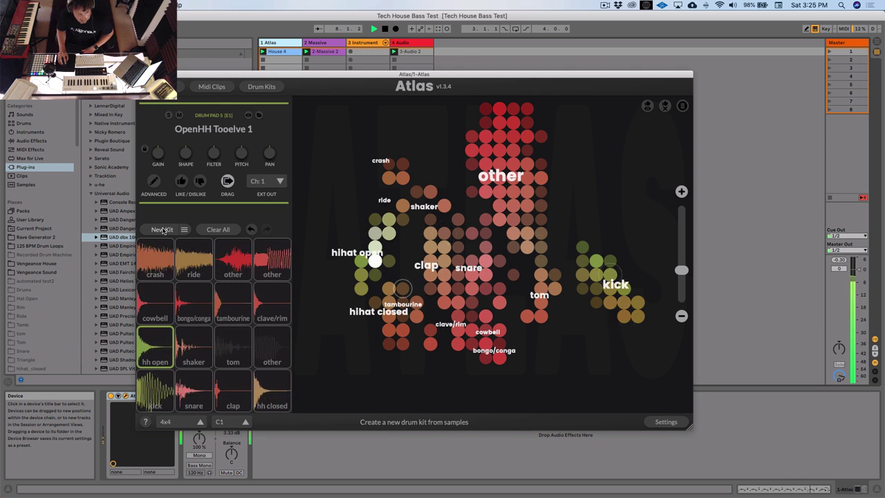
{"action": "left_click", "coordinate": [166, 346]}
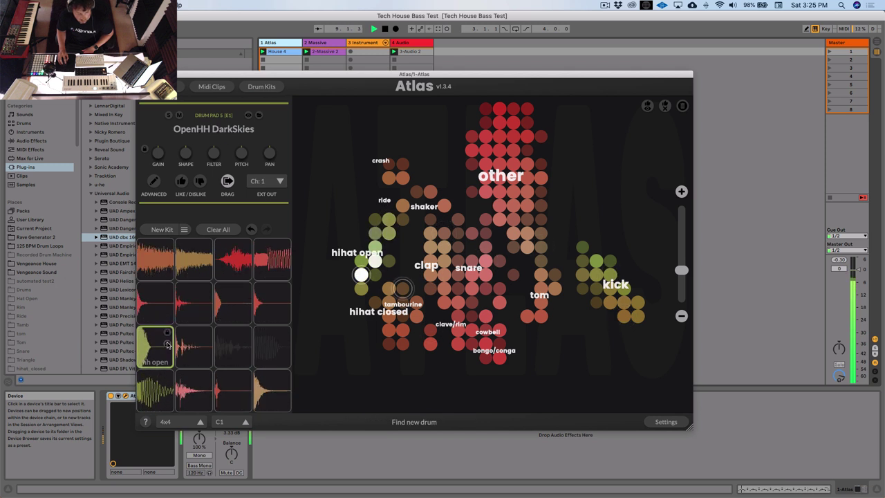
{"action": "left_click", "coordinate": [166, 344]}
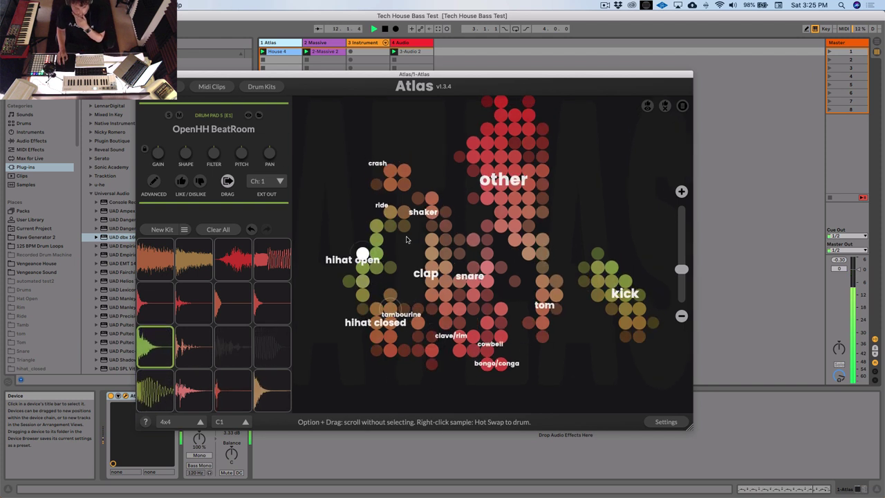
Change the kick pad's sample to Kick Gleamy 1, set its release to about 525 ms, and hide the Atlas window
{"action": "left_click", "coordinate": [155, 389]}
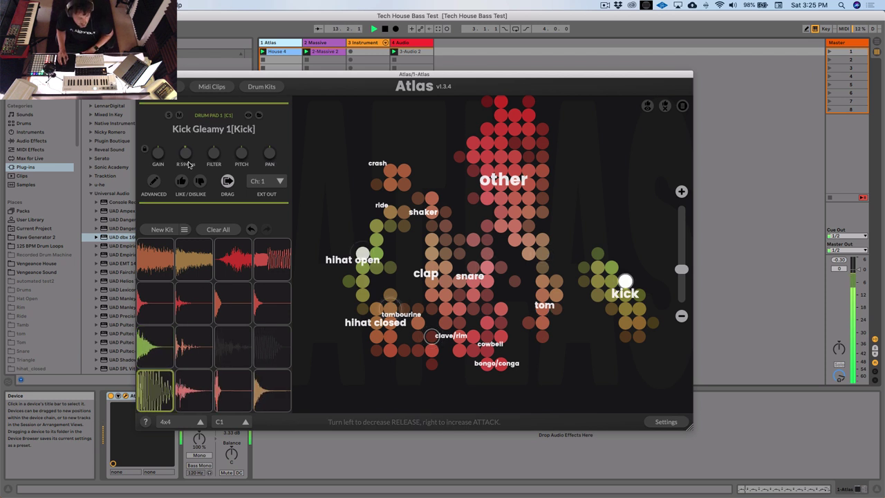
{"action": "left_click_drag", "start_coordinate": [188, 164], "coordinate": [190, 162]}
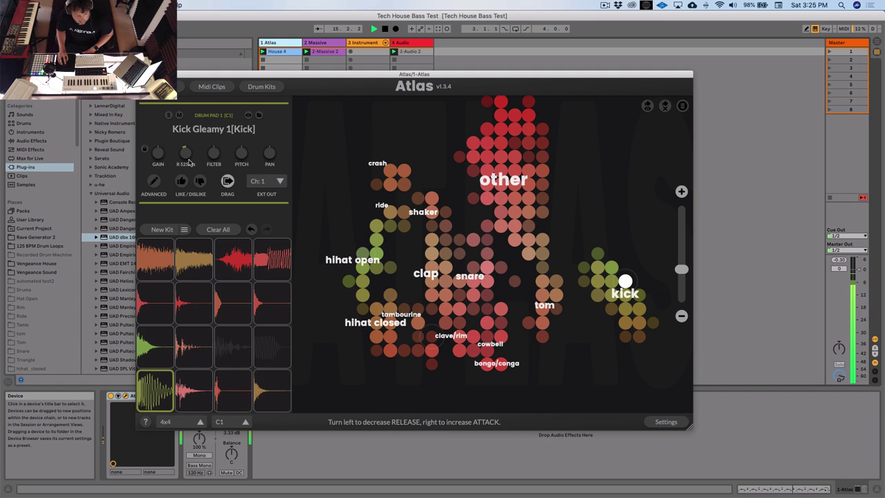
{"action": "key", "text": "super+alt+p"}
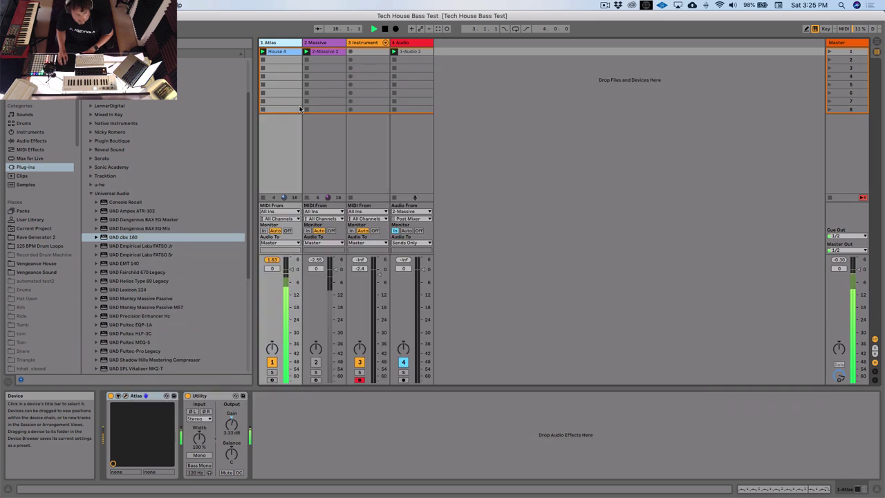
Unmute track 2 and play the first Massive bass together with the new drum groove
{"action": "left_click", "coordinate": [366, 43]}
{"action": "key", "text": "Right"}
{"action": "left_click", "coordinate": [322, 372]}
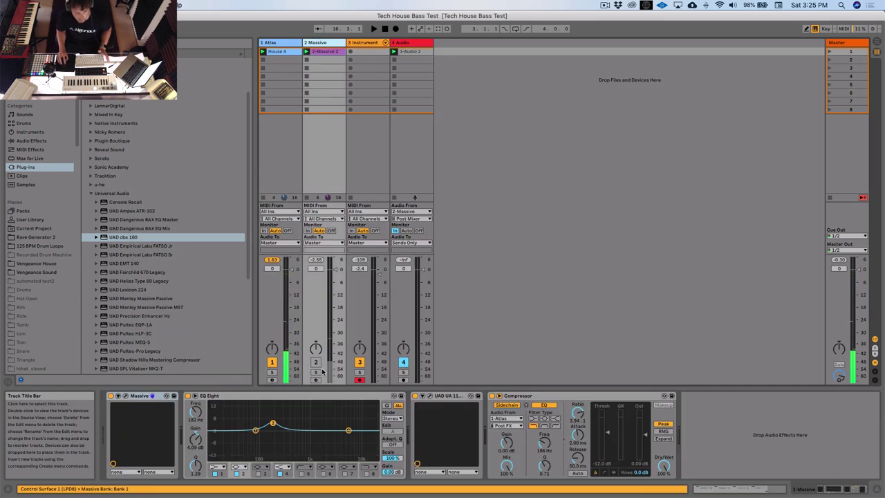
{"action": "key", "text": "space"}
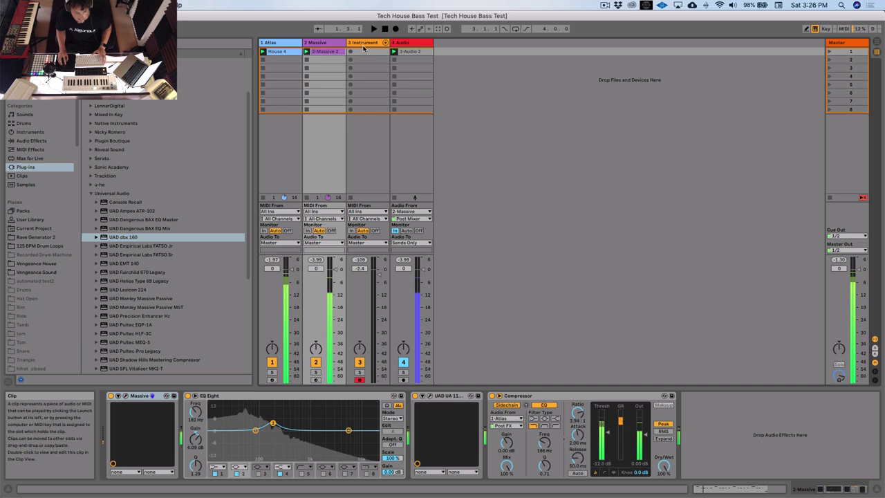
Audition the Instrument track's layered sound and inspect the filter settings of the Massive synth in its rack
{"action": "left_click", "coordinate": [363, 44]}
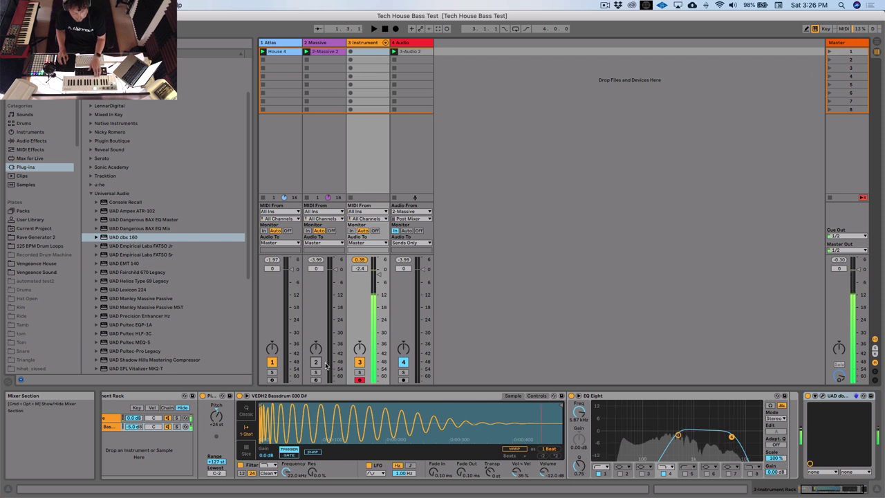
{"action": "left_click", "coordinate": [363, 42]}
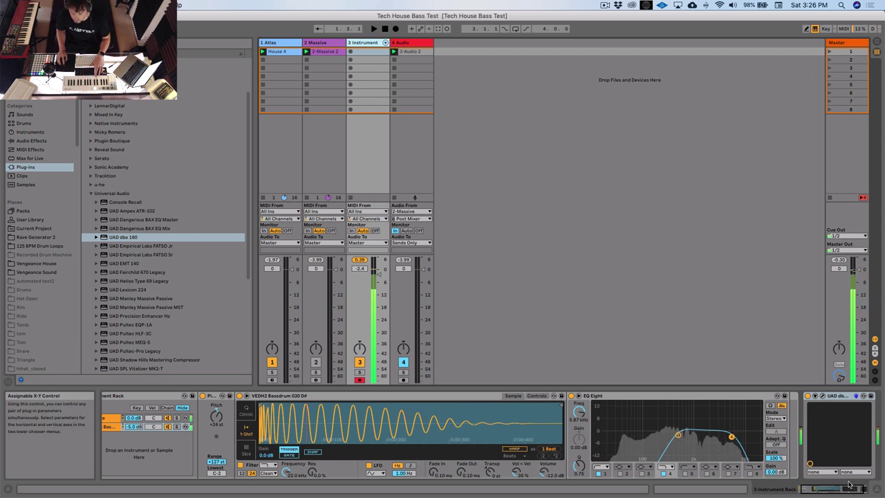
{"action": "left_click", "coordinate": [139, 420]}
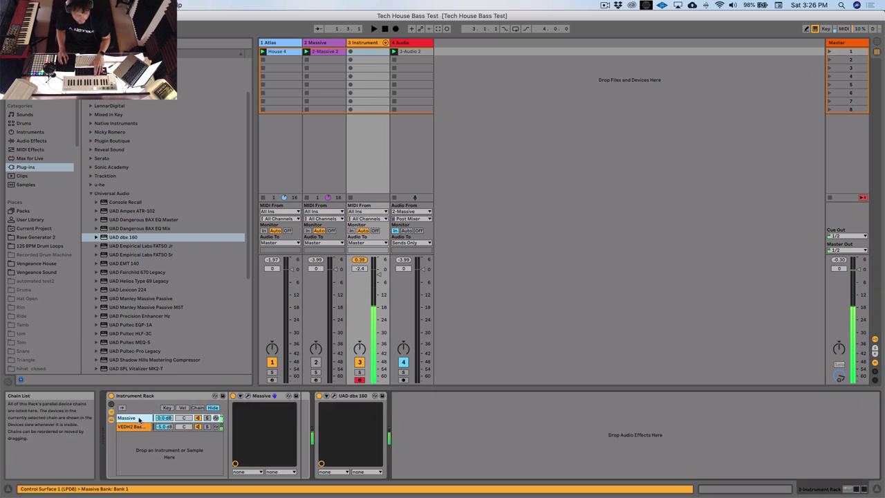
{"action": "left_click", "coordinate": [257, 397]}
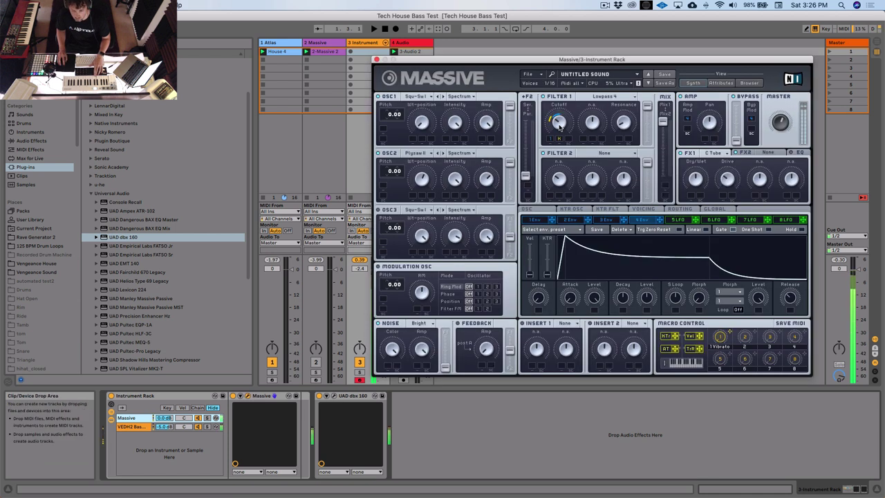
{"action": "left_click", "coordinate": [376, 59]}
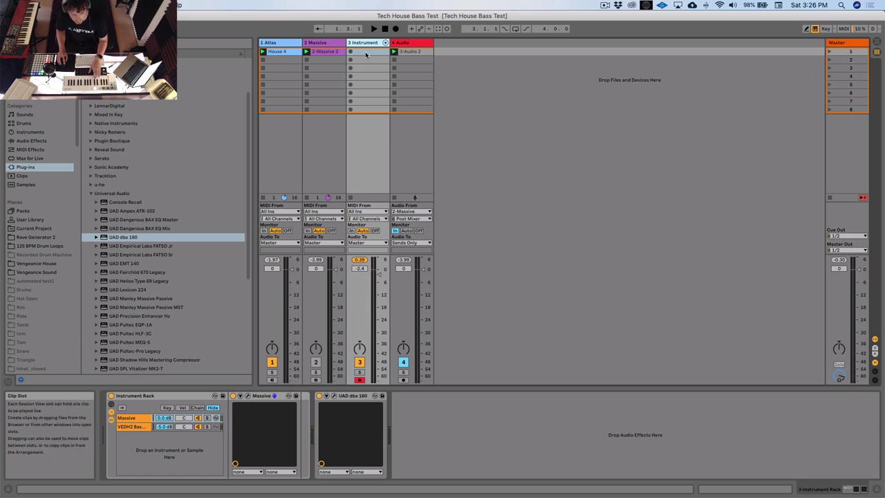
{"action": "double_click", "coordinate": [365, 52]}
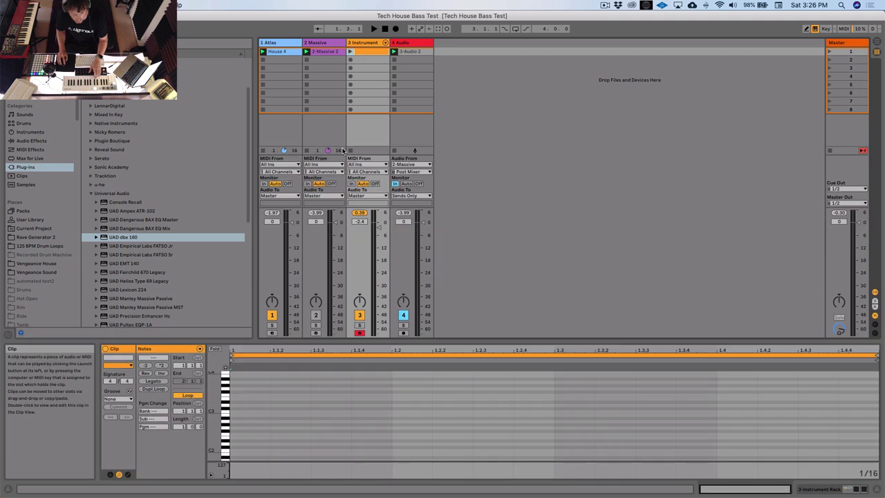
{"action": "left_click_drag", "start_coordinate": [337, 339], "coordinate": [337, 266]}
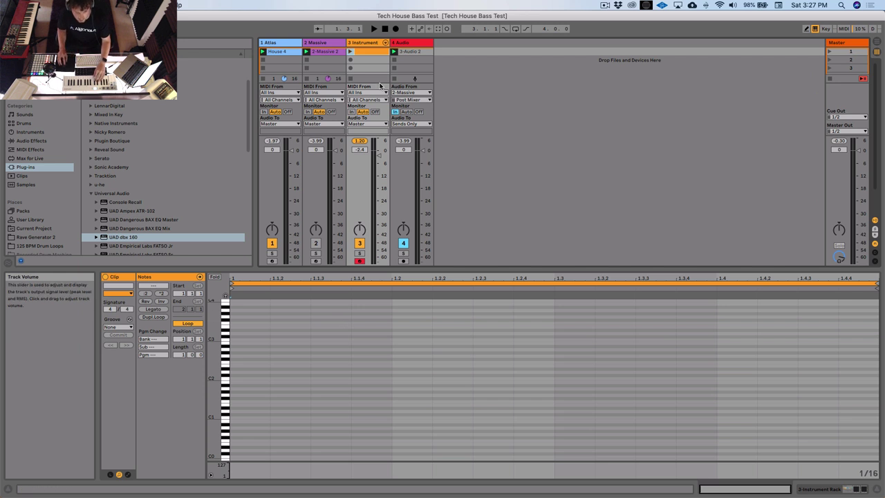
{"action": "key", "text": "Delete"}
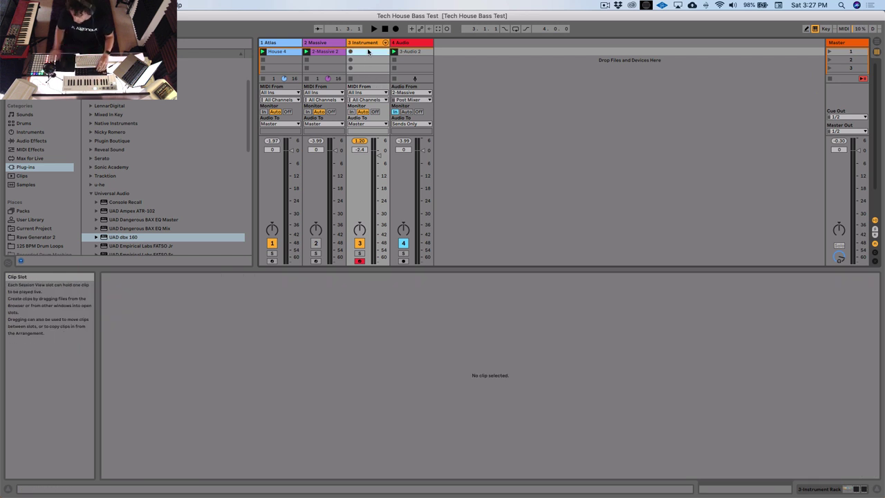
Rehearse over the groove and record a MIDI clip into the first slot of the Instrument track
{"action": "key", "text": "space"}
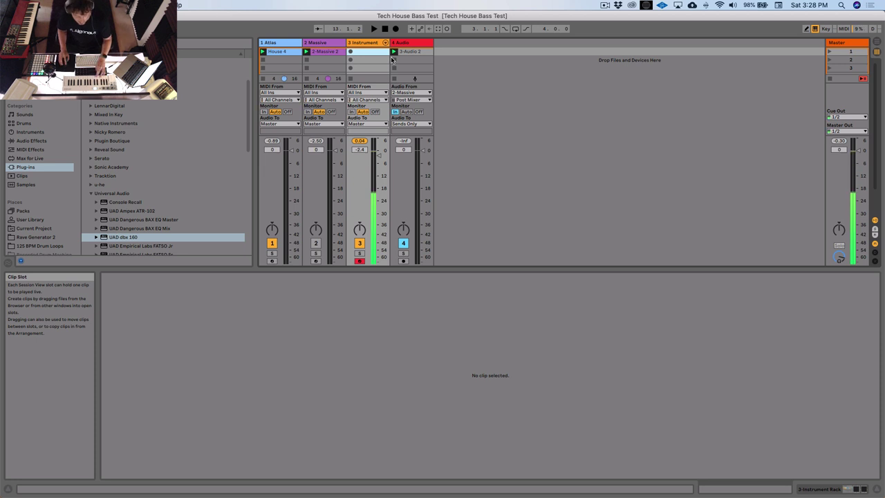
{"action": "left_click", "coordinate": [351, 51]}
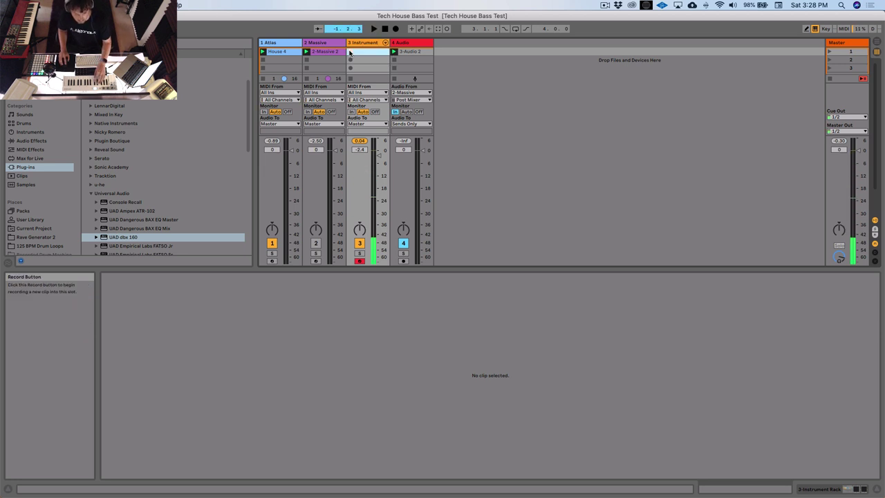
{"action": "key", "text": "space"}
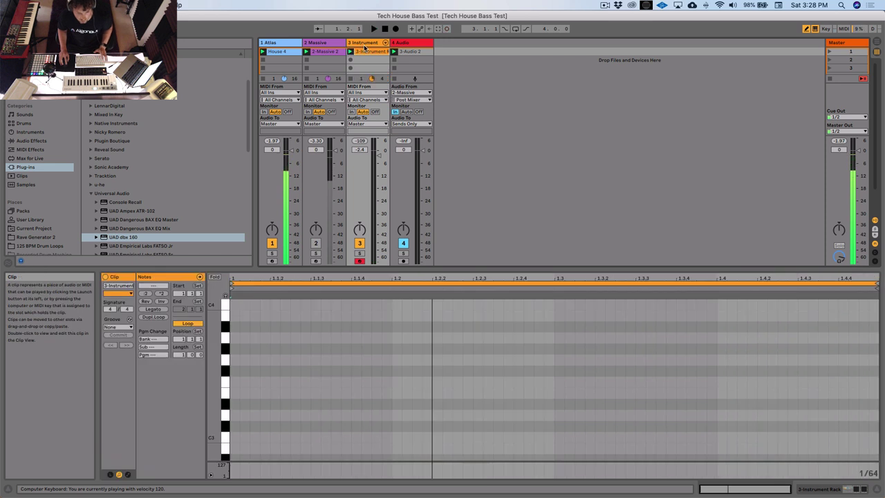
Copy the sidechained Compressor from the Massive track to the end of the Instrument track's device chain
{"action": "double_click", "coordinate": [359, 42]}
{"action": "left_click", "coordinate": [328, 43]}
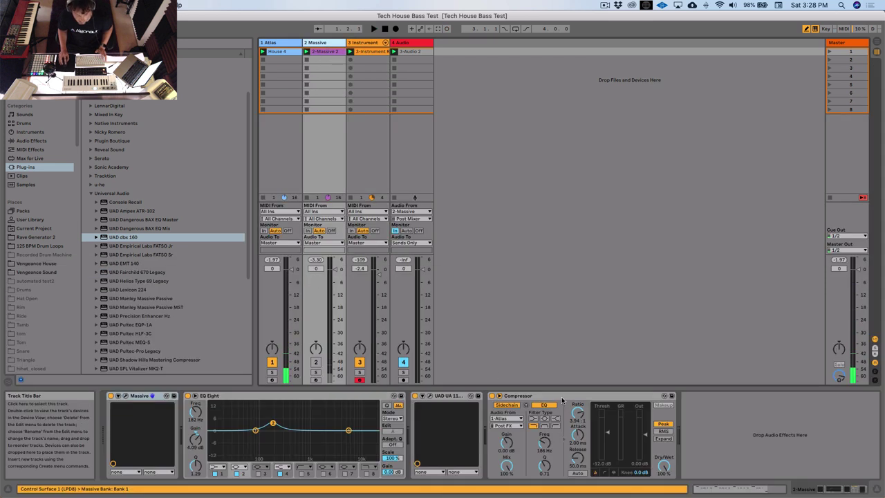
{"action": "left_click", "coordinate": [581, 398]}
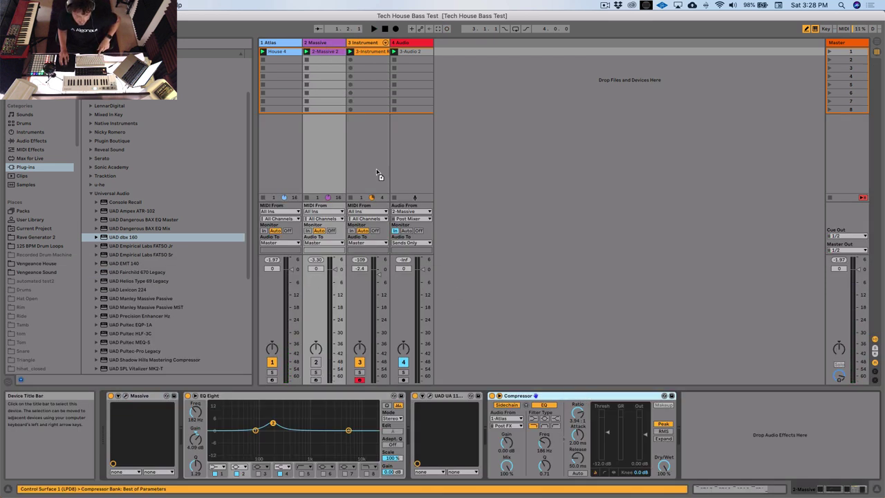
{"action": "left_click", "coordinate": [363, 147]}
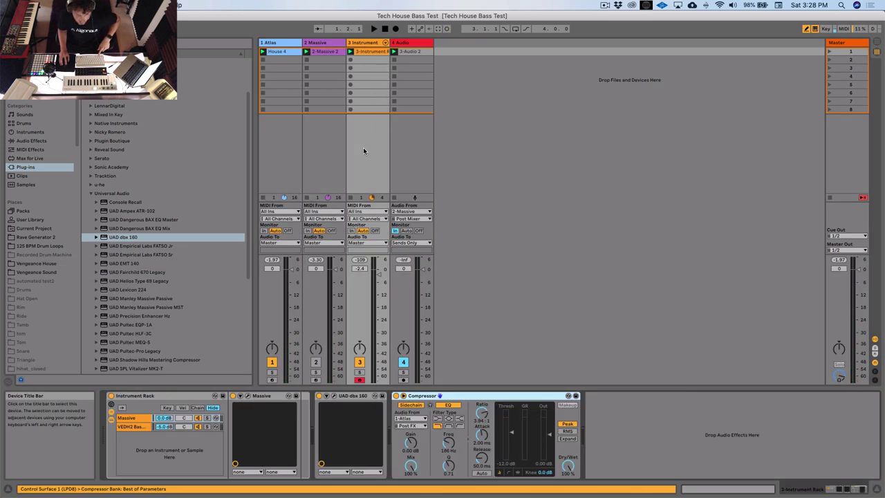
Delete the recorded clip from the first slot of the Instrument track
{"action": "left_click", "coordinate": [367, 55]}
{"action": "key", "text": "Delete"}
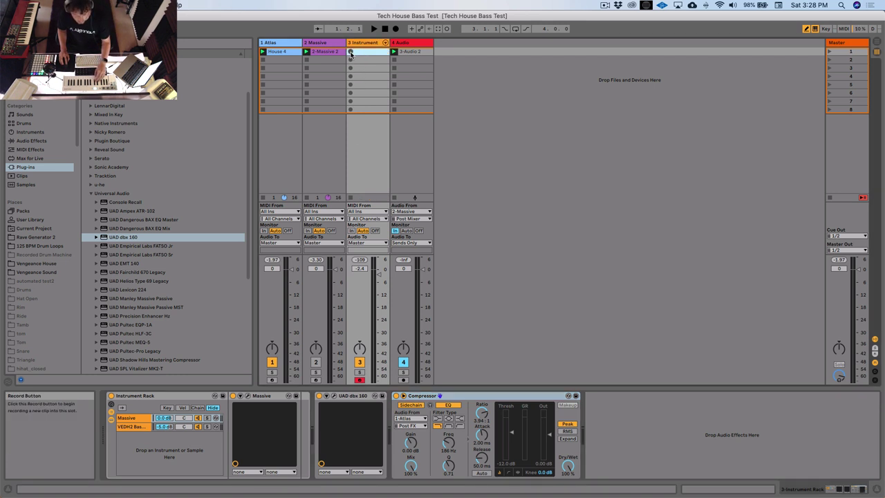
{"action": "left_click", "coordinate": [351, 52]}
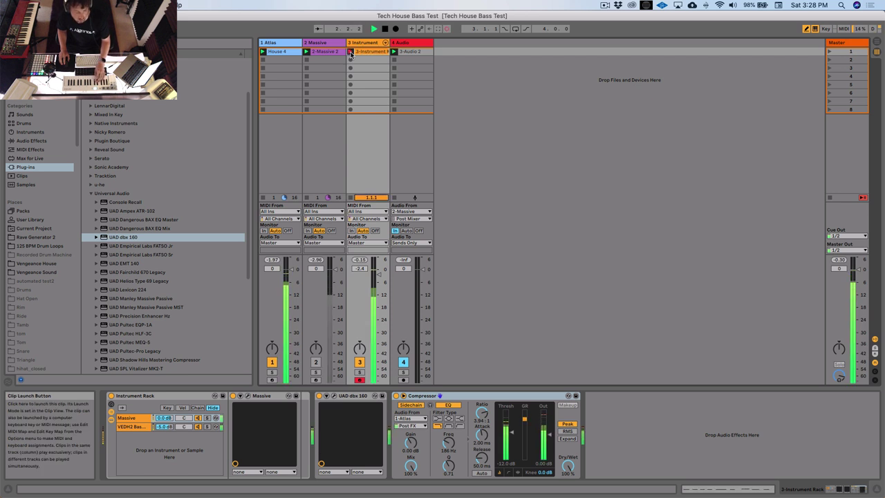
{"action": "left_click", "coordinate": [351, 53]}
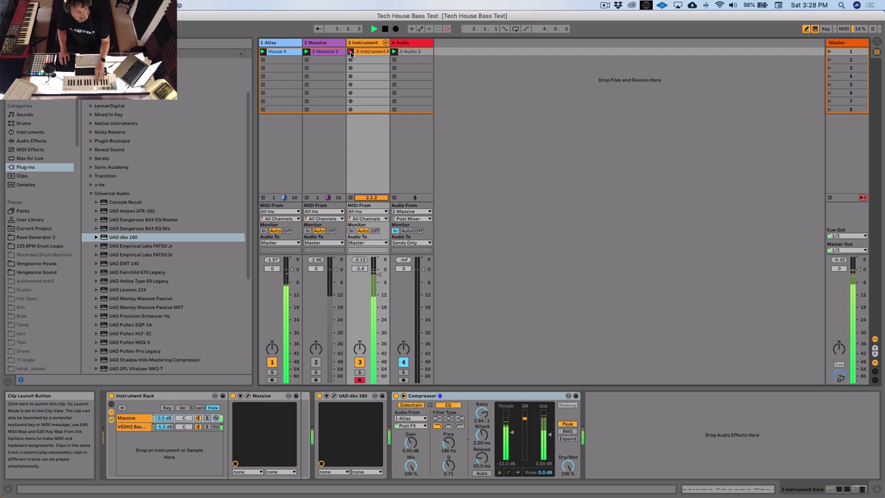
{"action": "key", "text": "Delete"}
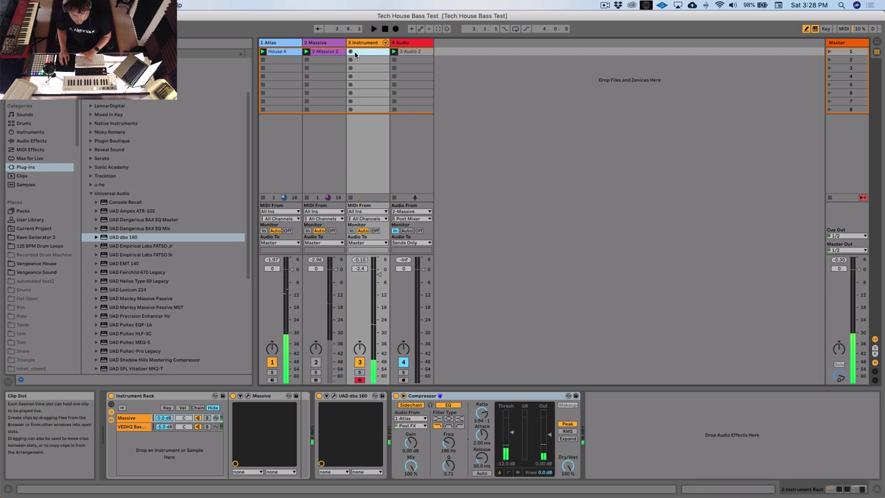
Record a new four-bar MIDI bass clip over the groove into the first slot of the Instrument track
{"action": "left_click", "coordinate": [352, 54]}
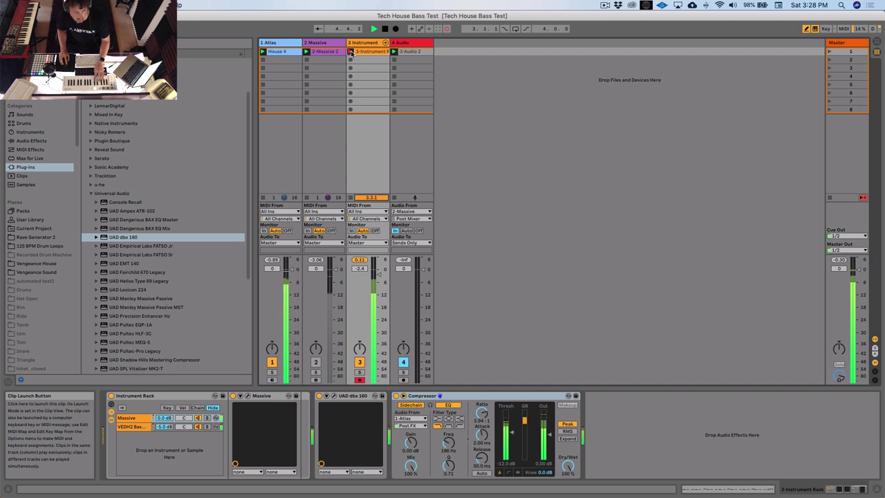
{"action": "left_click", "coordinate": [351, 54]}
Select the stray high A#5 note in bar 3 of the recorded Instrument clip
{"action": "left_click", "coordinate": [589, 340]}
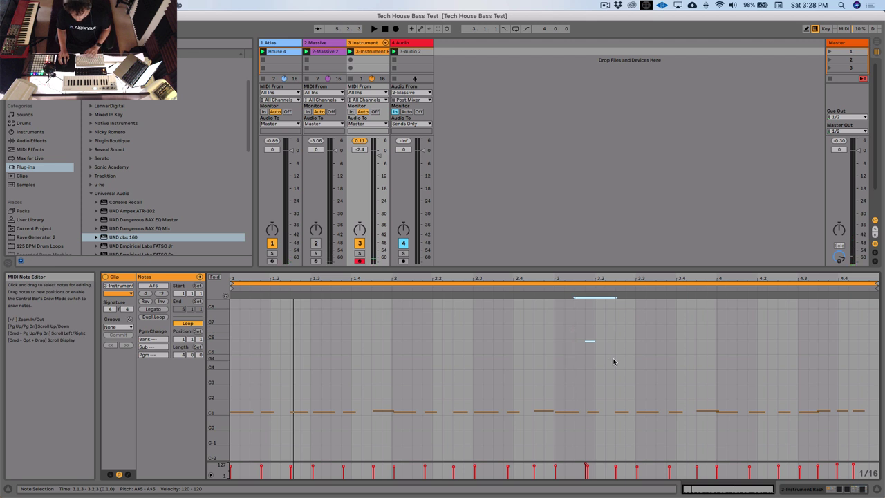
Delete the stray A#5 note from the 3-Instrument clip, quantize the remaining bass notes and play the clip
{"action": "key", "text": "Delete"}
{"action": "key", "text": "b"}
{"action": "left_click", "coordinate": [596, 355]}
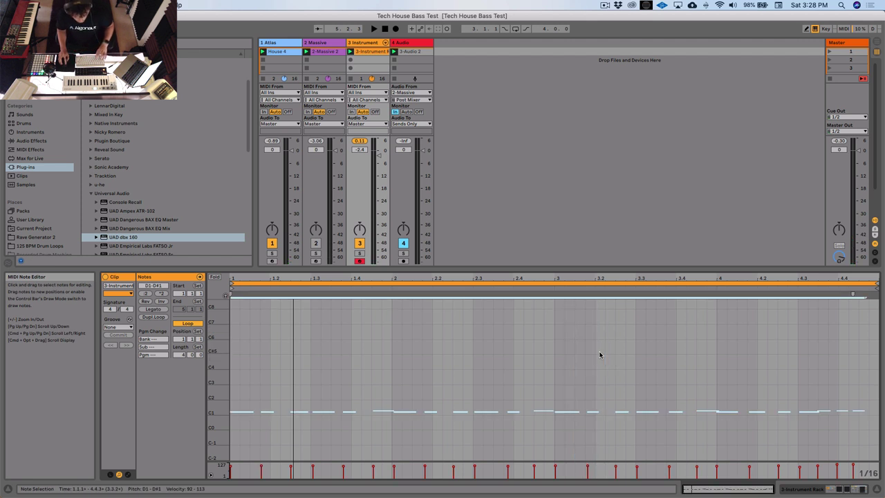
{"action": "left_click", "coordinate": [353, 53]}
{"action": "left_click", "coordinate": [351, 52]}
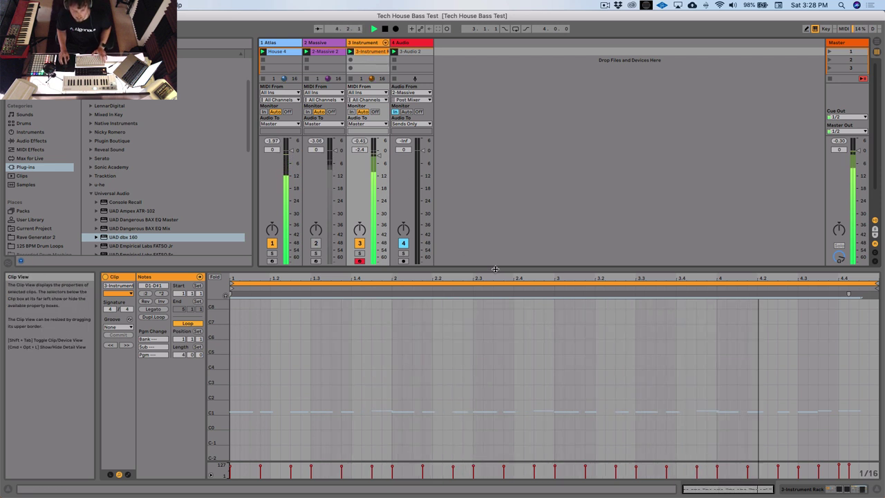
{"action": "key", "text": "space"}
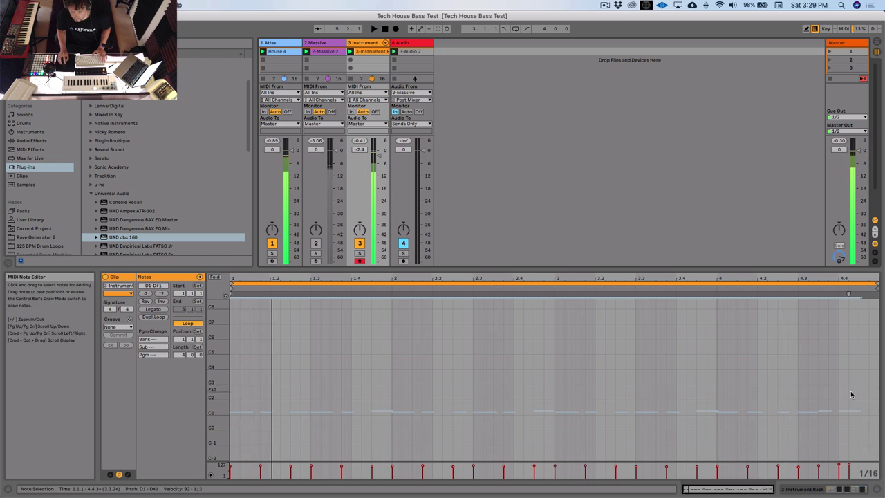
Move the bass clip's last note to 4.4.3 and play the pattern back
{"action": "key", "text": "super+a"}
{"action": "key", "text": "z"}
{"action": "left_click", "coordinate": [849, 397]}
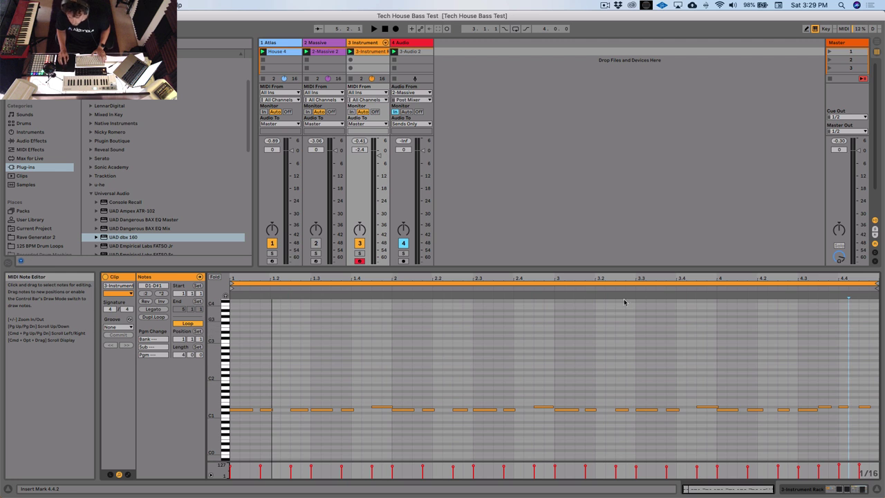
{"action": "key", "text": "space"}
{"action": "left_click", "coordinate": [473, 311]}
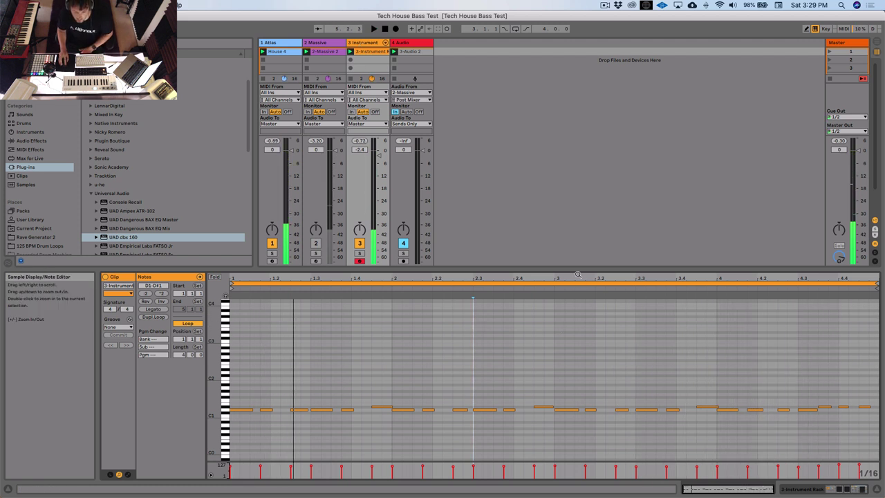
Arm the Audio track, select its second clip slot and set its audio input to the 3-Instrument Rack track
{"action": "left_click_drag", "start_coordinate": [578, 271], "coordinate": [470, 354]}
{"action": "left_click", "coordinate": [413, 329]}
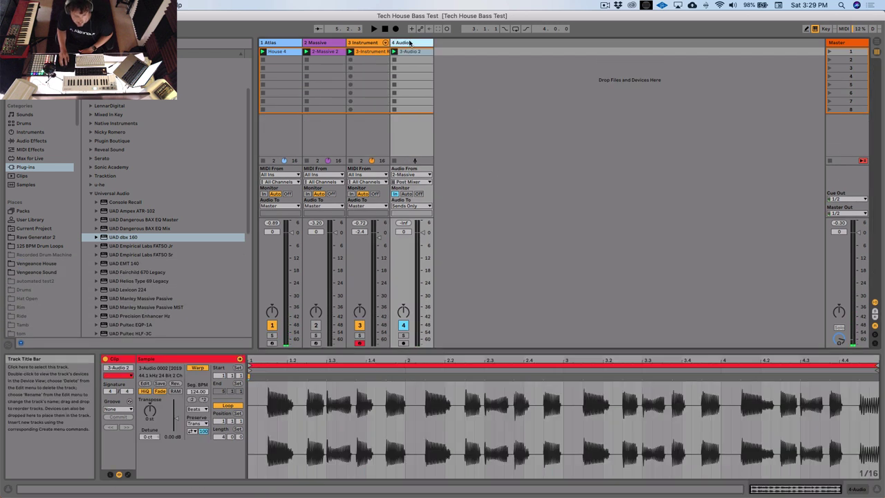
{"action": "left_click", "coordinate": [404, 343]}
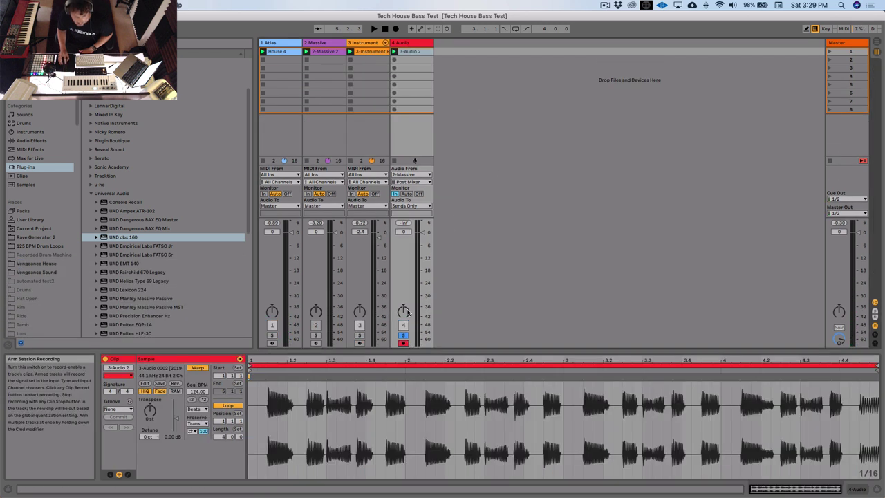
{"action": "left_click", "coordinate": [406, 44]}
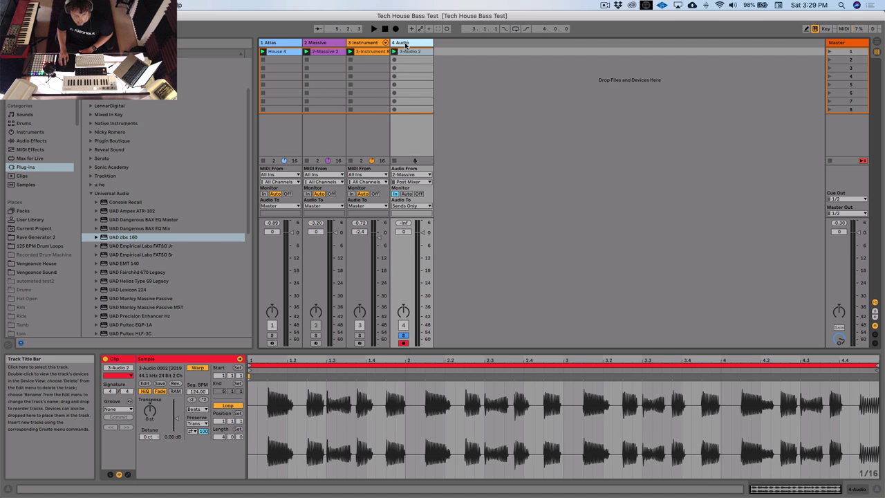
{"action": "left_click", "coordinate": [403, 61]}
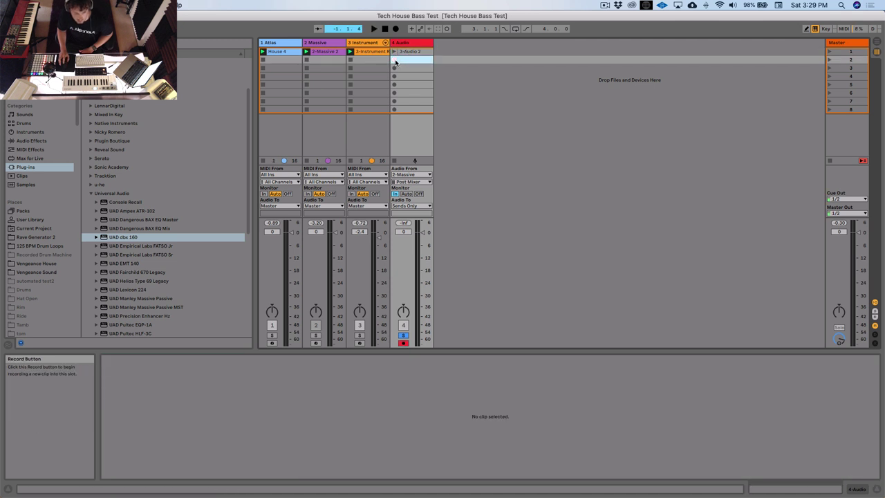
{"action": "left_click", "coordinate": [412, 174]}
{"action": "left_click", "coordinate": [412, 241]}
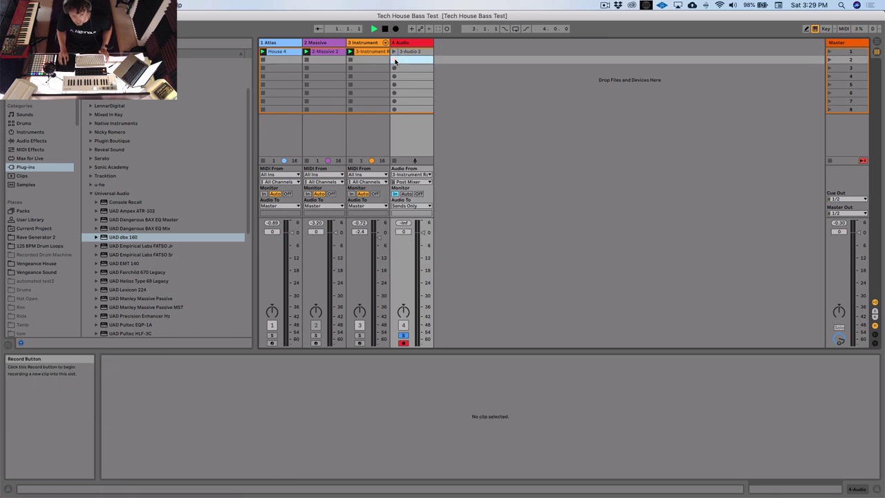
Record a four-bar clip into the Audio track's second slot and compare its waveform with the 3-Audio 2 clip
{"action": "left_click", "coordinate": [394, 60]}
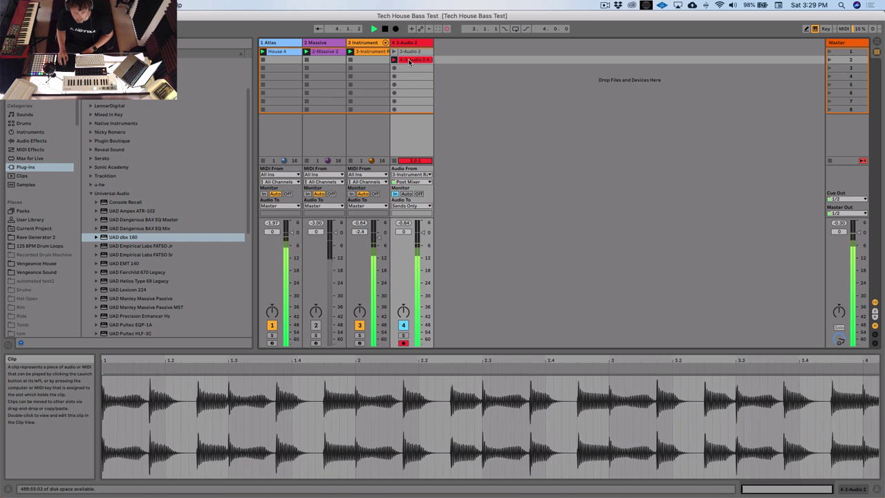
{"action": "left_click", "coordinate": [400, 61]}
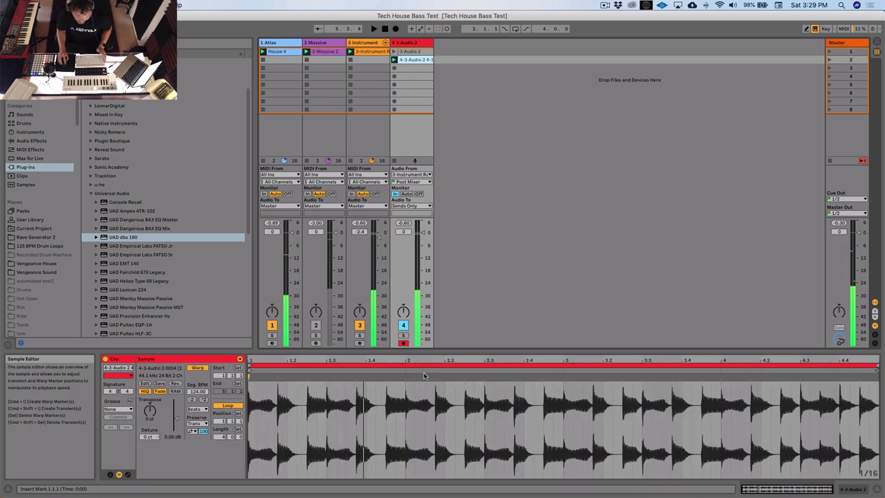
{"action": "left_click", "coordinate": [409, 52]}
{"action": "left_click", "coordinate": [411, 60]}
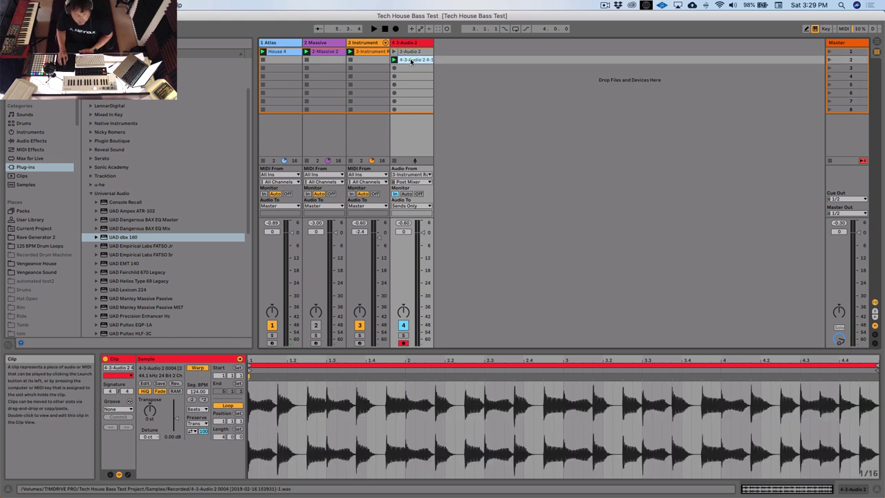
Route the soloed audio track to Master with monitoring on Auto and play both recorded clips for comparison
{"action": "left_click", "coordinate": [403, 342]}
{"action": "left_click", "coordinate": [403, 335]}
{"action": "left_click", "coordinate": [407, 193]}
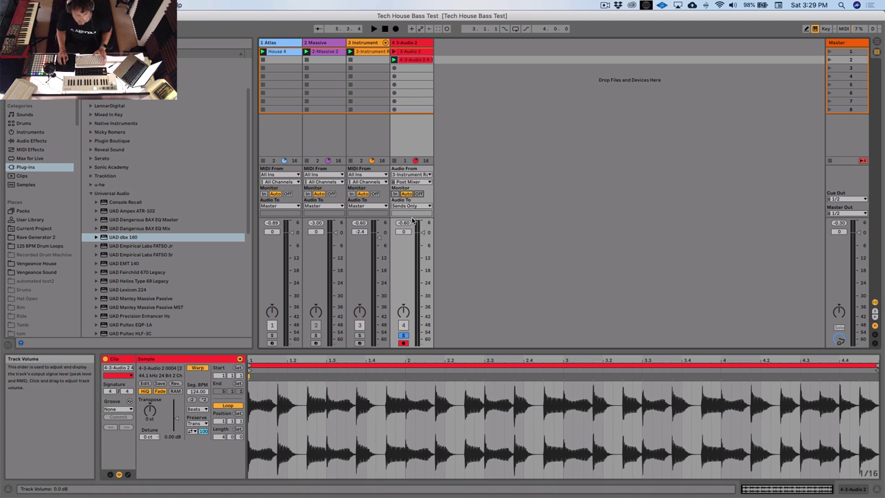
{"action": "left_click", "coordinate": [412, 206]}
{"action": "left_click", "coordinate": [407, 228]}
{"action": "left_click", "coordinate": [404, 53]}
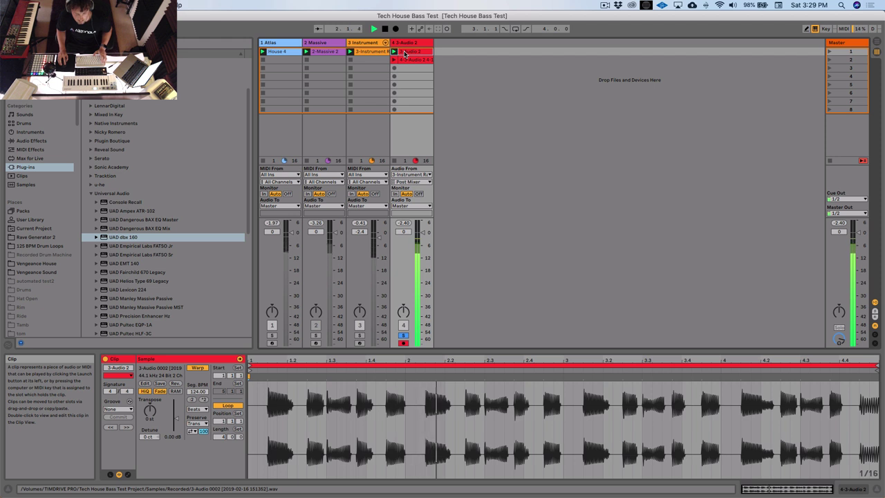
{"action": "left_click", "coordinate": [395, 60]}
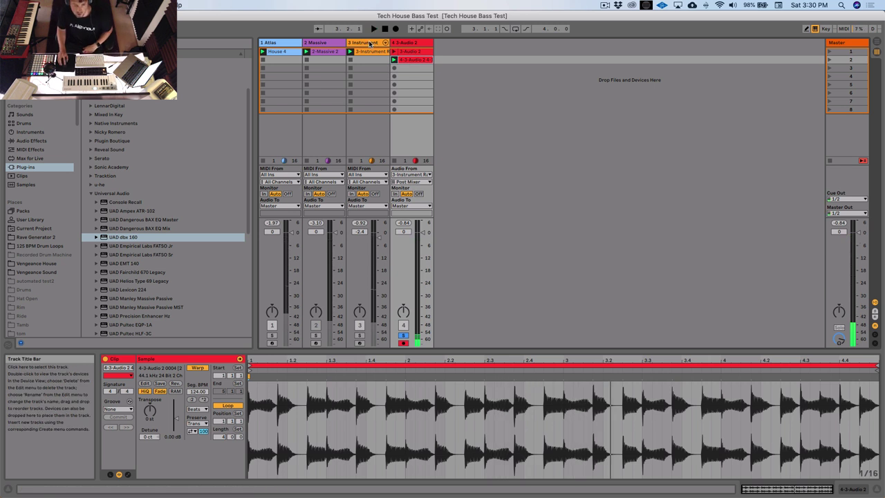
Insert a new MIDI track directly after the Instrument track
{"action": "left_click", "coordinate": [370, 43]}
{"action": "key", "text": "super+shift+t"}
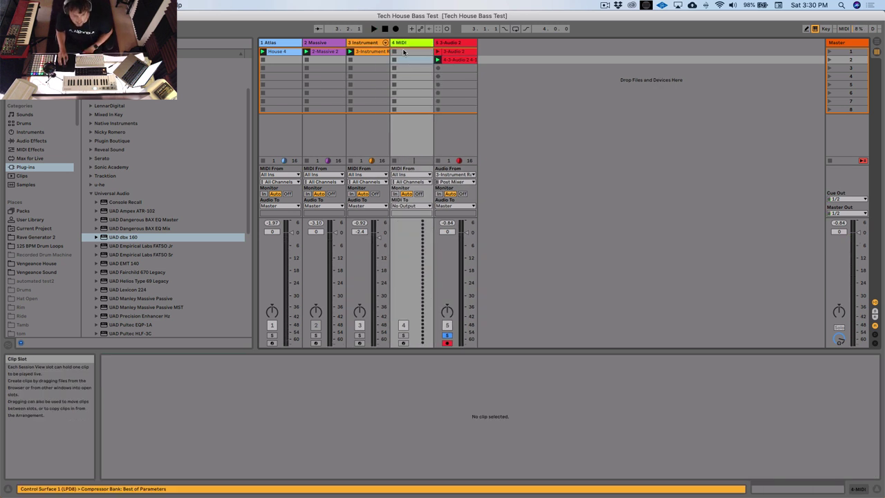
{"action": "key", "text": "Right"}
{"action": "key", "text": "Left"}
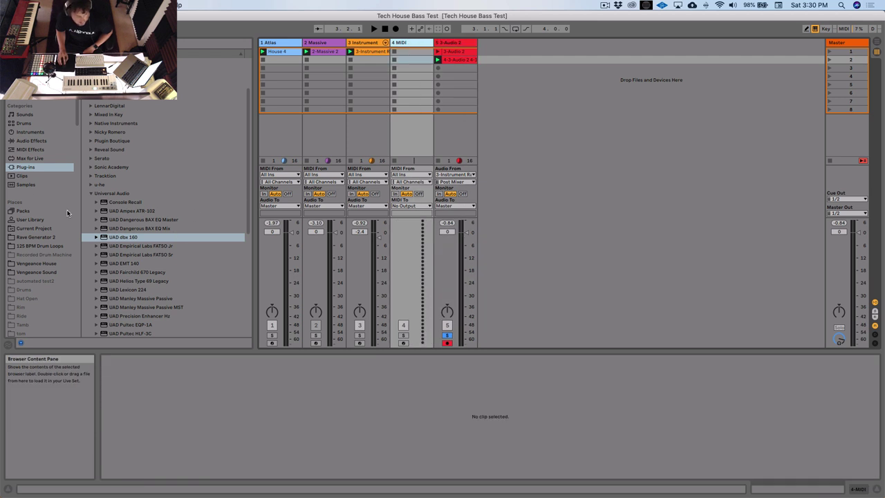
Unsolo the 3-Audio 2 track, set its output to Sends Only and its monitoring to In
{"action": "scroll", "coordinate": [128, 222], "scroll_direction": "up", "scroll_amount": 3}
{"action": "left_click_drag", "start_coordinate": [124, 289], "coordinate": [440, 344]}
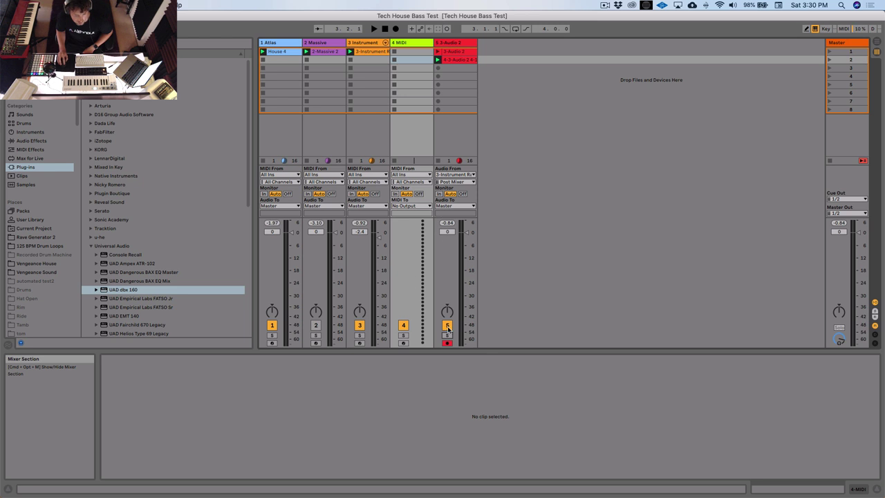
{"action": "left_click", "coordinate": [454, 205]}
{"action": "left_click", "coordinate": [452, 222]}
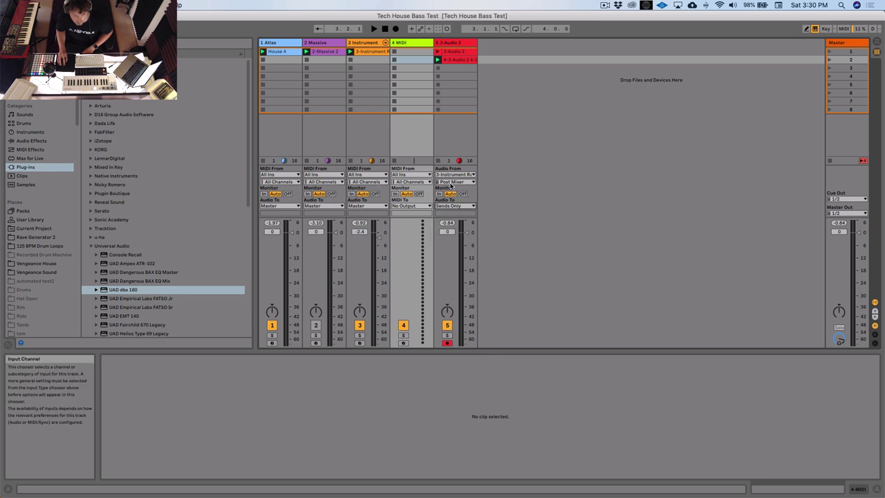
{"action": "left_click", "coordinate": [440, 194]}
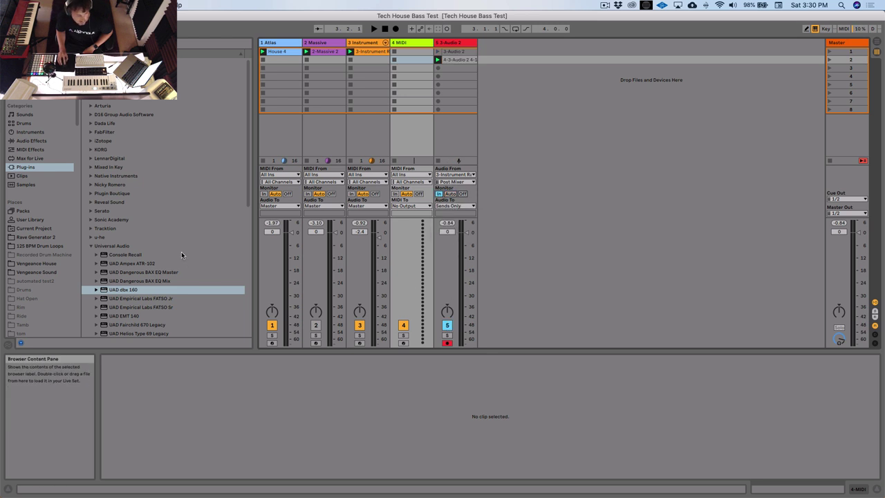
Load the Native Instruments Massive plug-in onto the new MIDI track
{"action": "left_click", "coordinate": [90, 176]}
{"action": "left_click", "coordinate": [139, 220]}
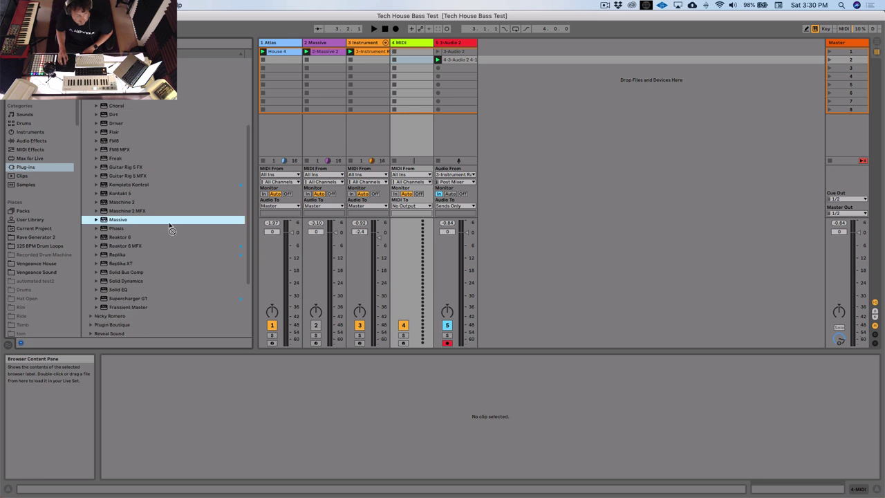
{"action": "left_click_drag", "start_coordinate": [413, 128], "coordinate": [415, 131]}
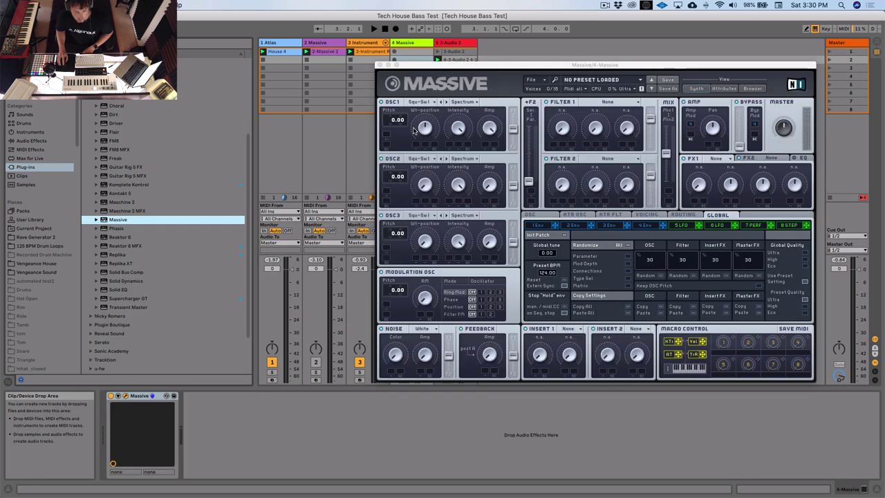
Open the Atlas drum plug-in and generate new kits during playback until the kick is Kick OhNo
{"action": "left_click", "coordinate": [126, 397]}
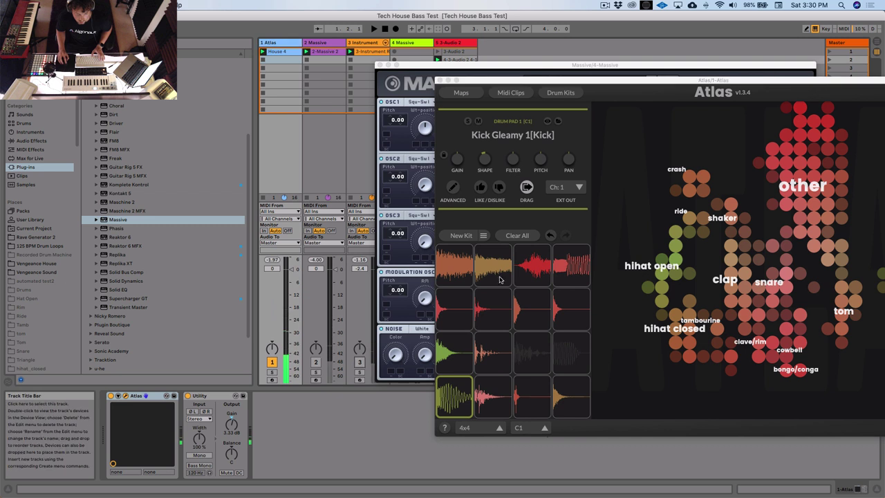
{"action": "left_click_drag", "start_coordinate": [656, 84], "coordinate": [385, 63]}
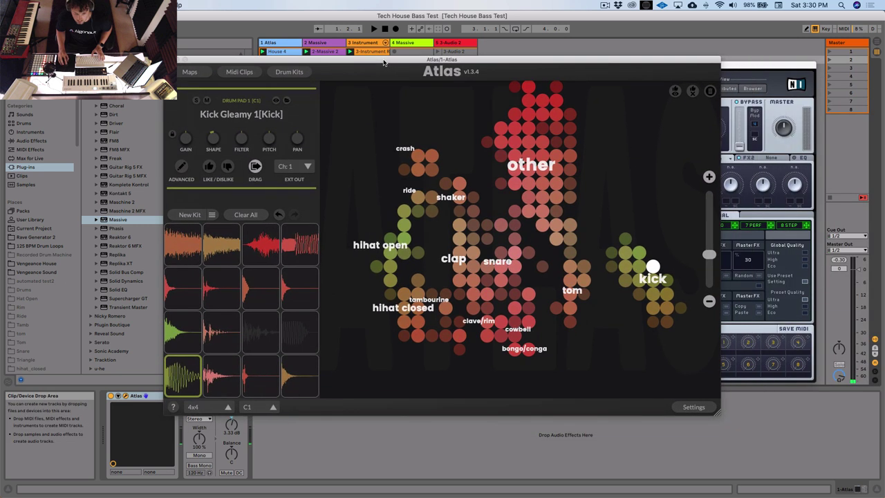
{"action": "left_click", "coordinate": [196, 215]}
{"action": "key", "text": "space"}
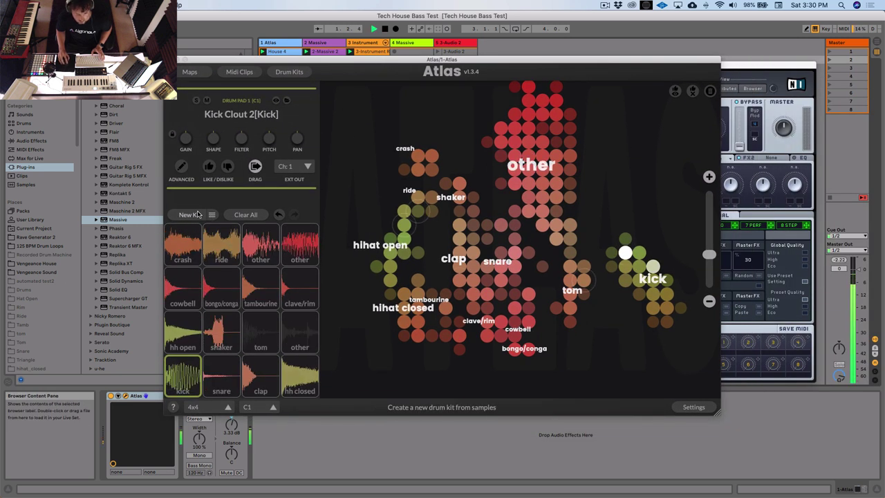
{"action": "left_click", "coordinate": [190, 215]}
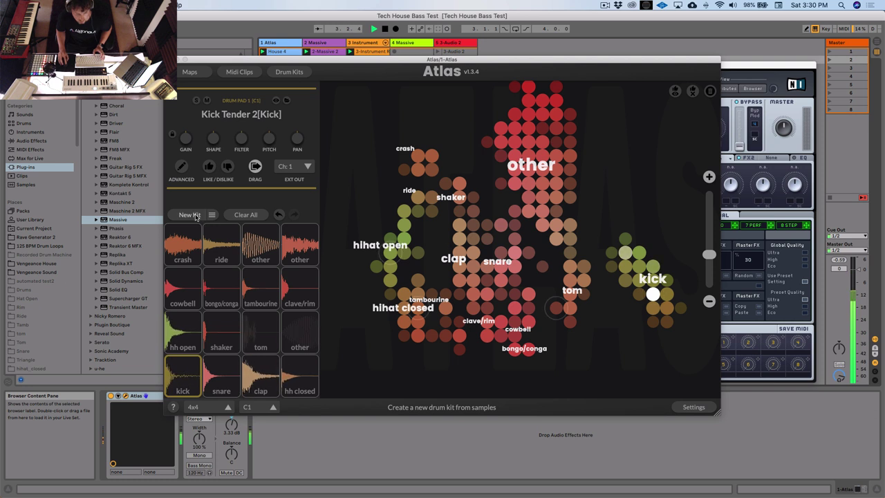
{"action": "left_click", "coordinate": [196, 214]}
{"action": "left_click", "coordinate": [196, 214]}
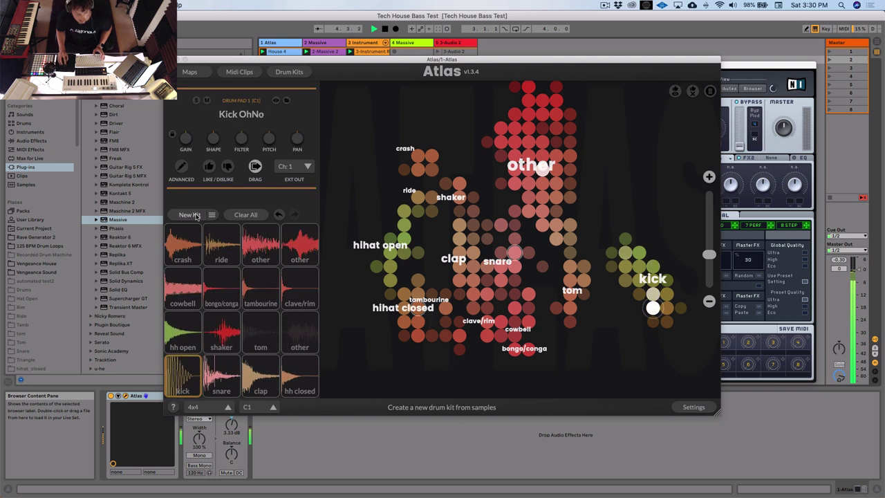
Replace the open hi-hat pad's sample until it is OpenHH GetLarge, and audition the kit
{"action": "left_click", "coordinate": [190, 332]}
{"action": "left_click", "coordinate": [195, 330]}
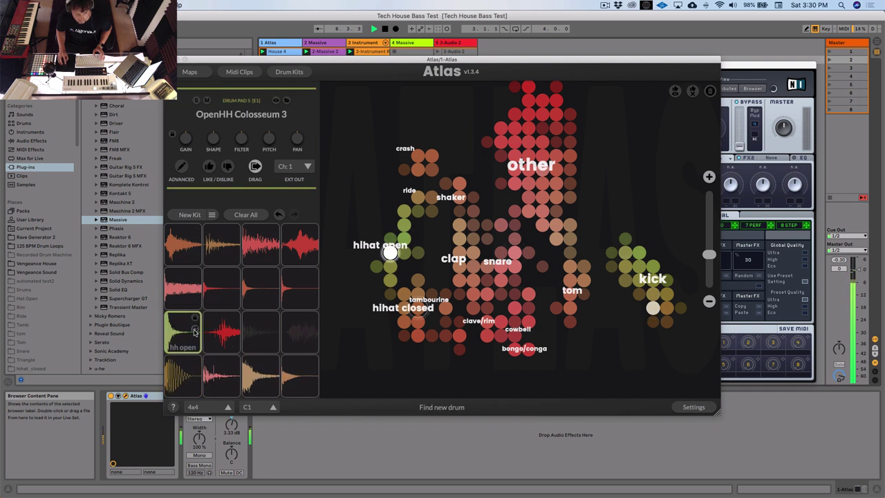
{"action": "left_click", "coordinate": [194, 331]}
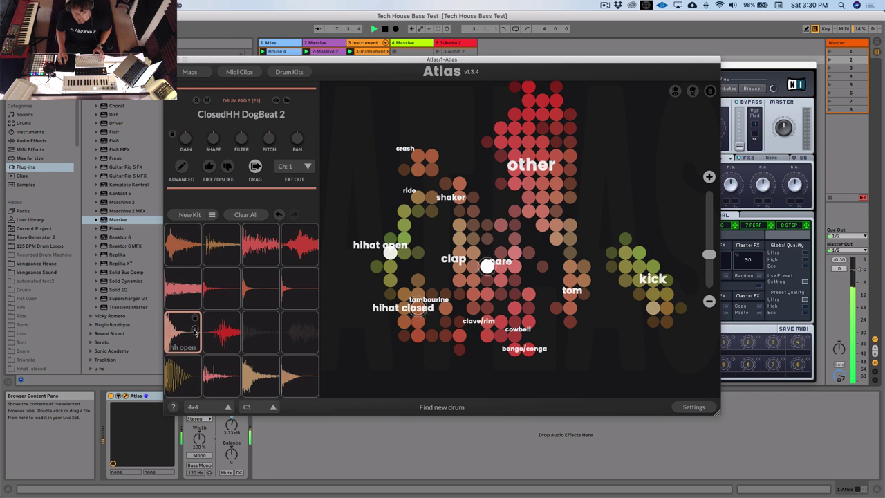
{"action": "left_click", "coordinate": [194, 331]}
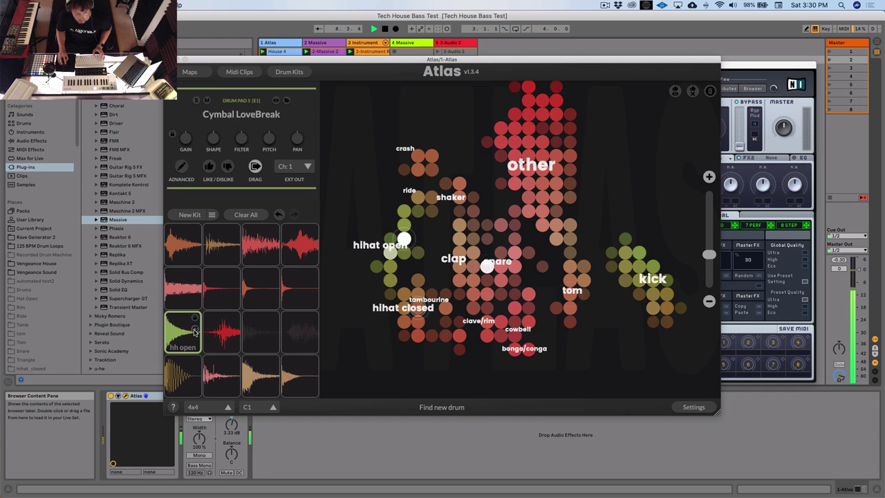
{"action": "left_click", "coordinate": [194, 330]}
{"action": "left_click", "coordinate": [195, 330]}
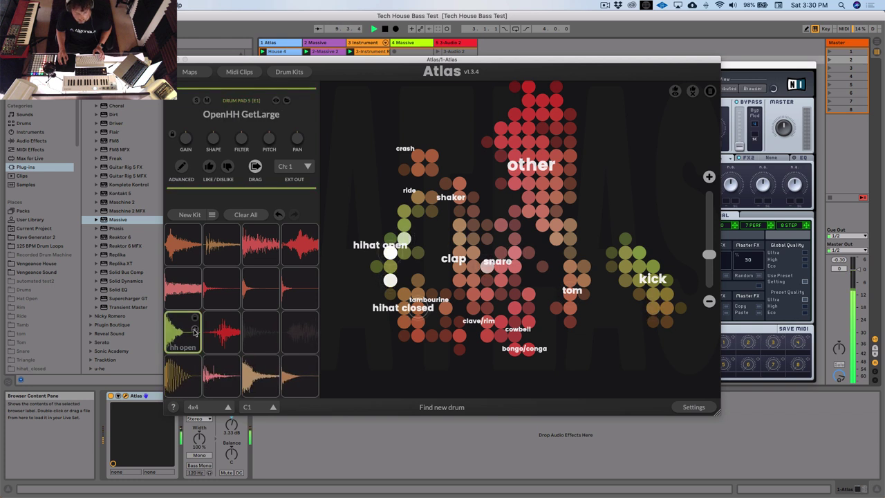
{"action": "key", "text": "space"}
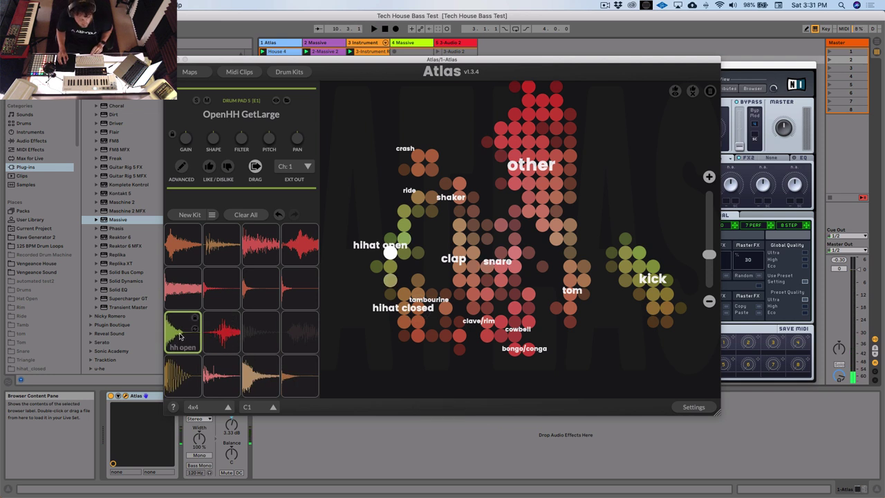
{"action": "key", "text": "space"}
{"action": "key", "text": "space"}
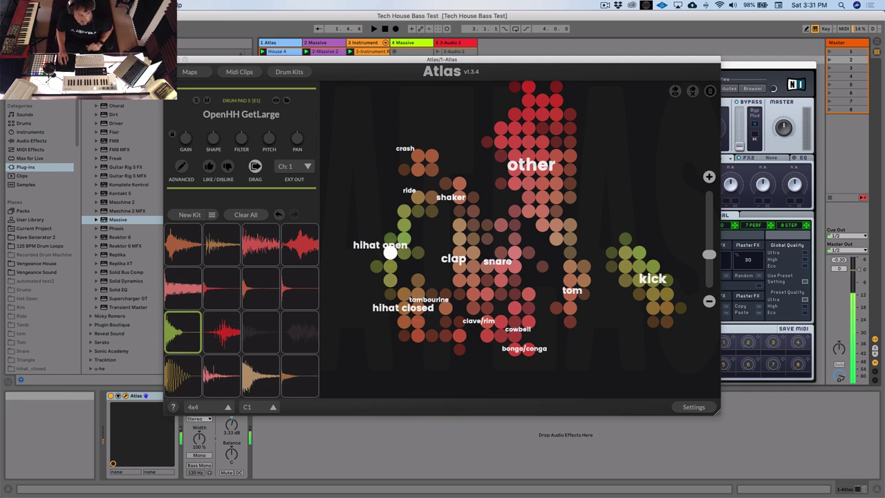
Close the Atlas and Massive plug-in windows and select the new Massive track
{"action": "left_click", "coordinate": [184, 59]}
{"action": "left_click", "coordinate": [379, 65]}
{"action": "left_click", "coordinate": [411, 59]}
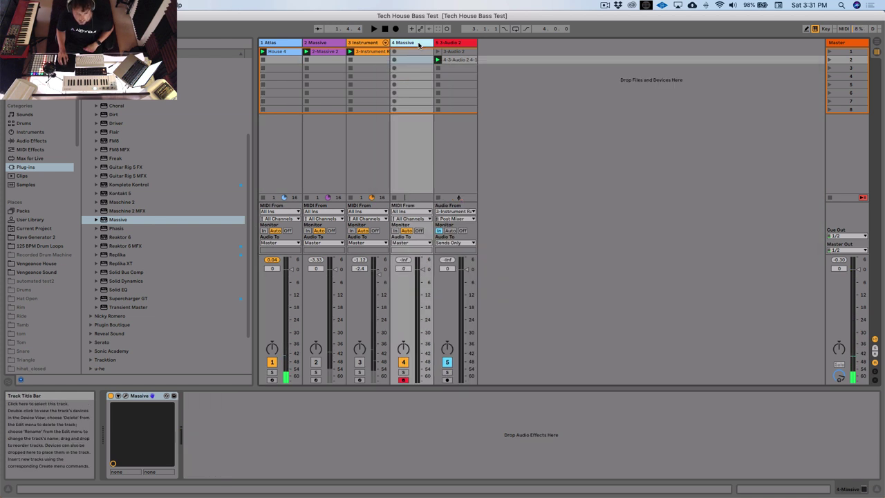
Open the Massive synth, start a new sound, and set oscillator 1 to the Pulse-Saw PWM wavetable
{"action": "left_click", "coordinate": [125, 397]}
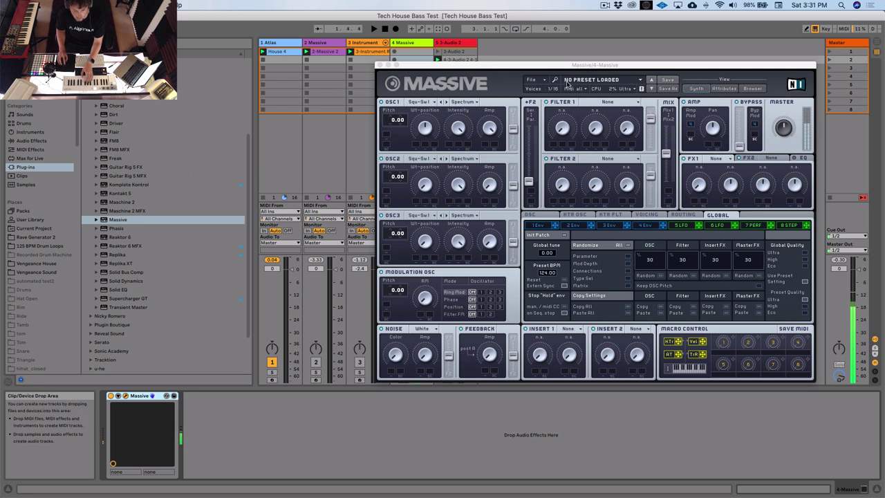
{"action": "left_click", "coordinate": [545, 80]}
{"action": "left_click", "coordinate": [545, 81]}
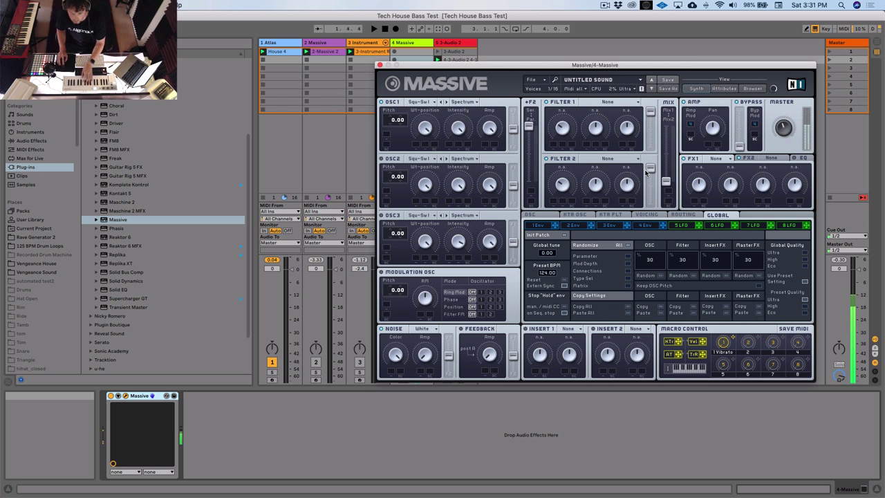
{"action": "left_click", "coordinate": [437, 103]}
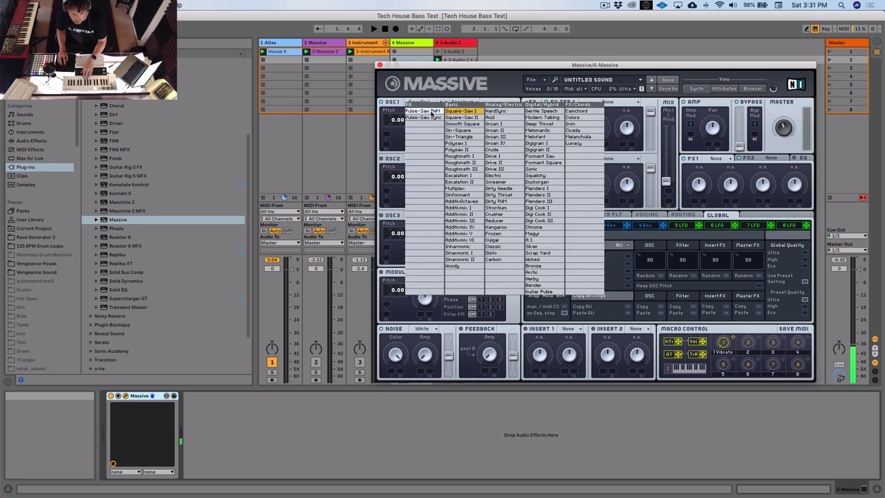
{"action": "left_click", "coordinate": [438, 117]}
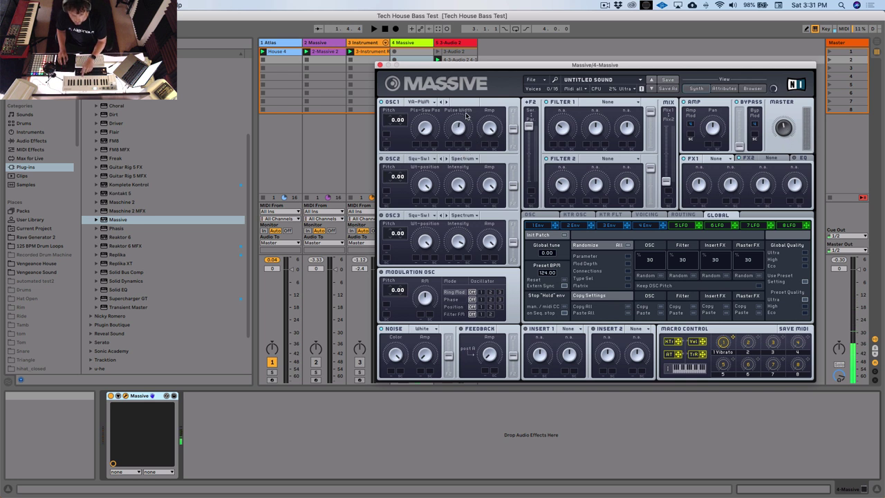
Modulate oscillator 1's pulse width with LFO 5 and set filter 1 to the Scream type
{"action": "left_click", "coordinate": [680, 226]}
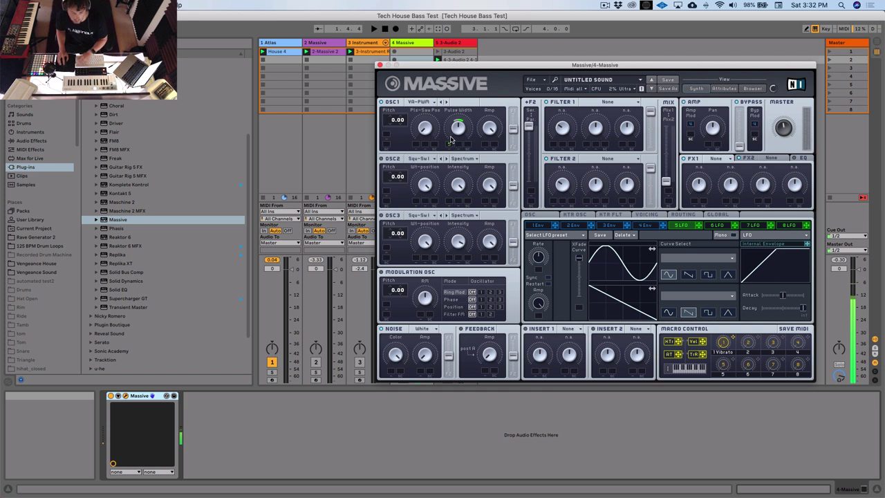
{"action": "left_click", "coordinate": [626, 104]}
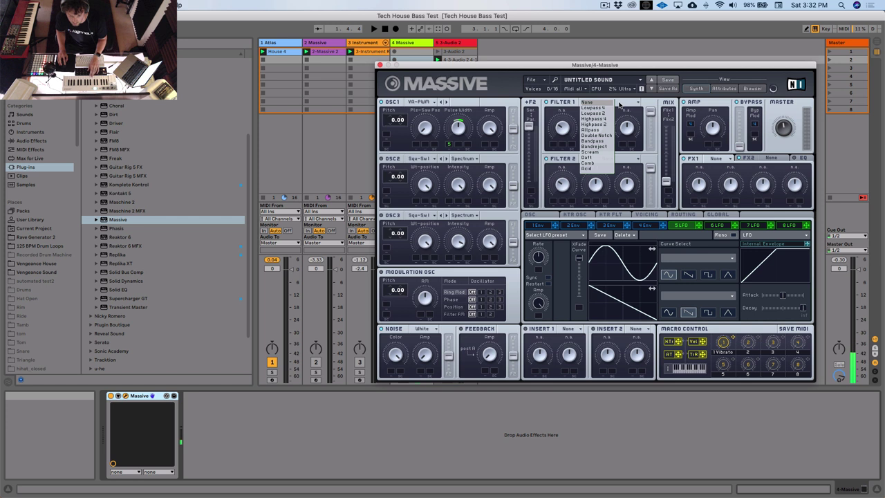
{"action": "left_click", "coordinate": [612, 152]}
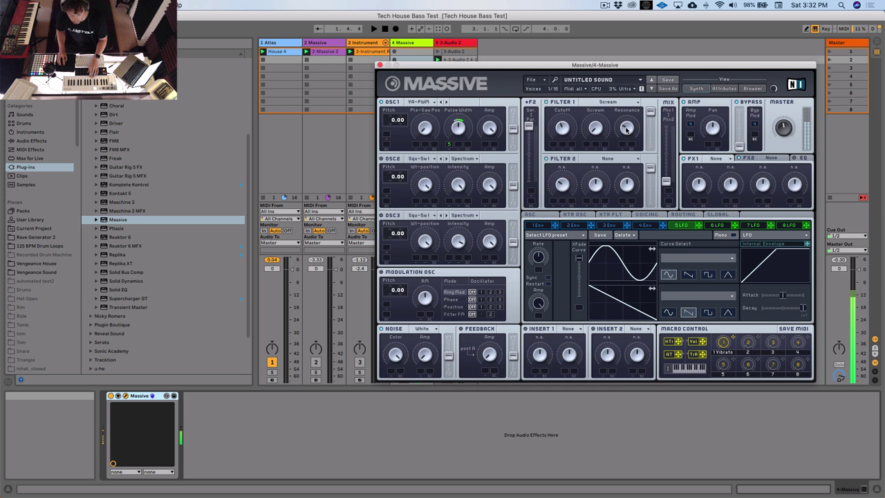
Assign envelope 1 to filter 1's cutoff and check the voicing and oscillator settings
{"action": "left_click", "coordinate": [560, 227]}
{"action": "left_click", "coordinate": [649, 215]}
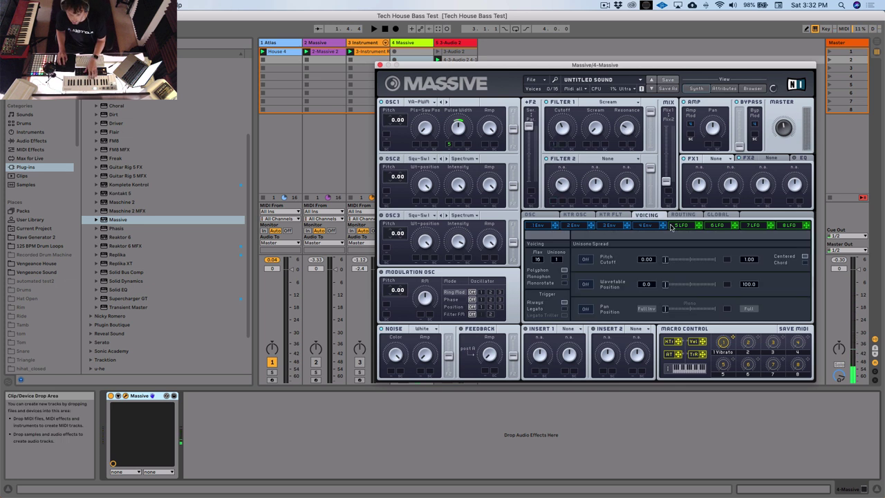
{"action": "left_click", "coordinate": [529, 215]}
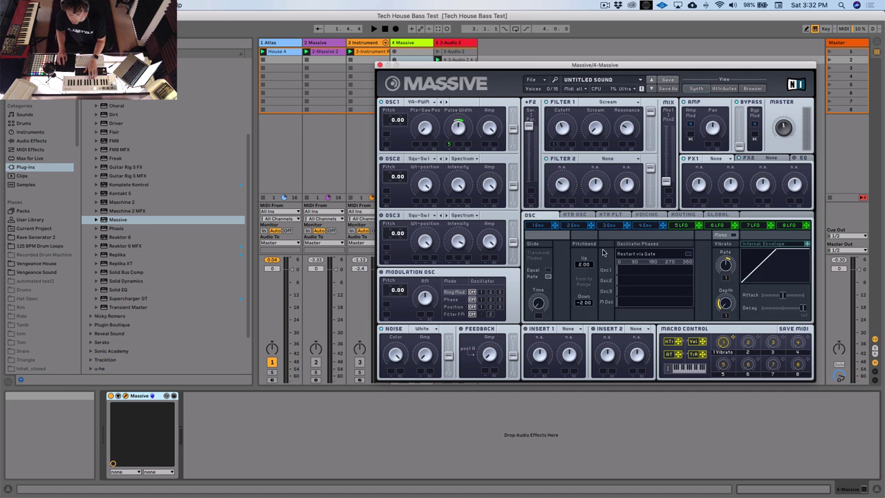
{"action": "left_click", "coordinate": [648, 215]}
Shape envelope 4 with a shorter attack and a lower decay level
{"action": "left_click", "coordinate": [646, 226]}
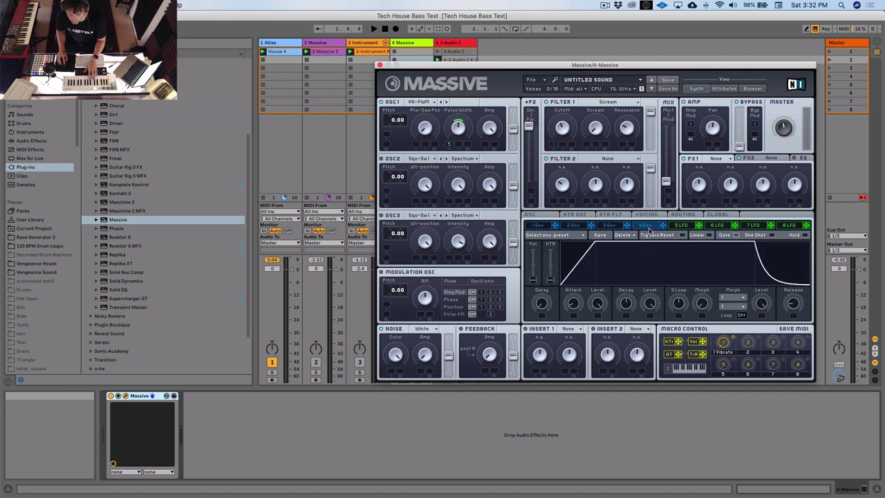
{"action": "left_click_drag", "start_coordinate": [578, 304], "coordinate": [584, 322]}
{"action": "left_click_drag", "start_coordinate": [654, 302], "coordinate": [648, 341]}
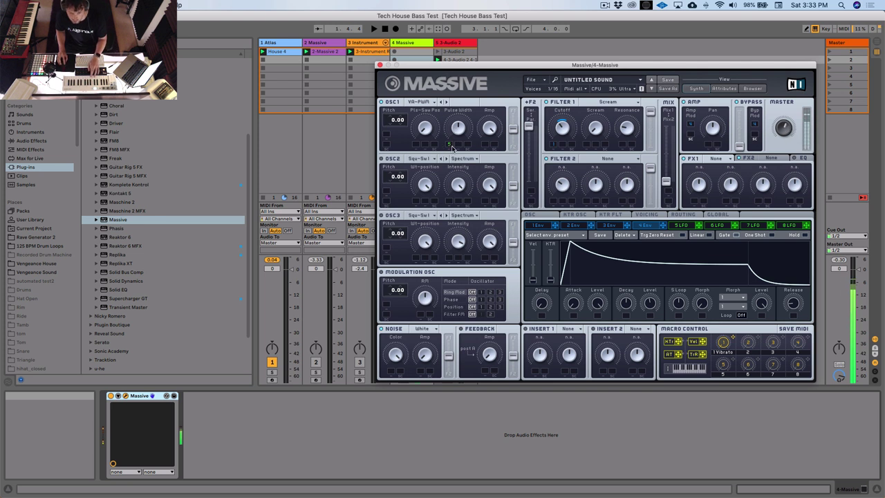
Reduce the LFO modulation on oscillator 1's pulse width, and set oscillator 2 to Roughmath I at pitch 12.00
{"action": "left_click_drag", "start_coordinate": [450, 147], "coordinate": [457, 141]}
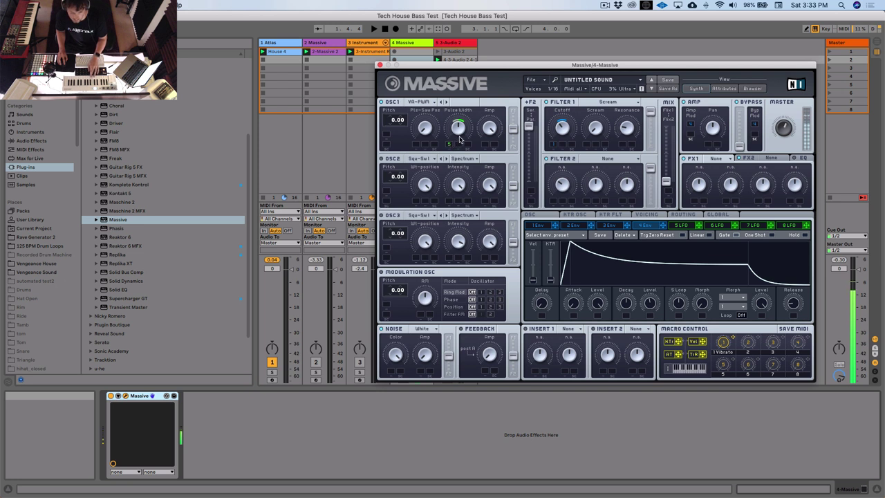
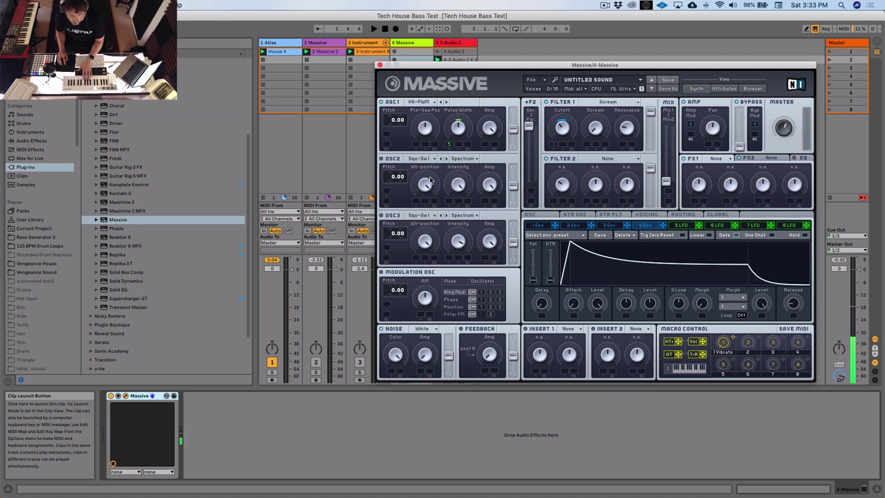
{"action": "left_click_drag", "start_coordinate": [397, 177], "coordinate": [396, 173]}
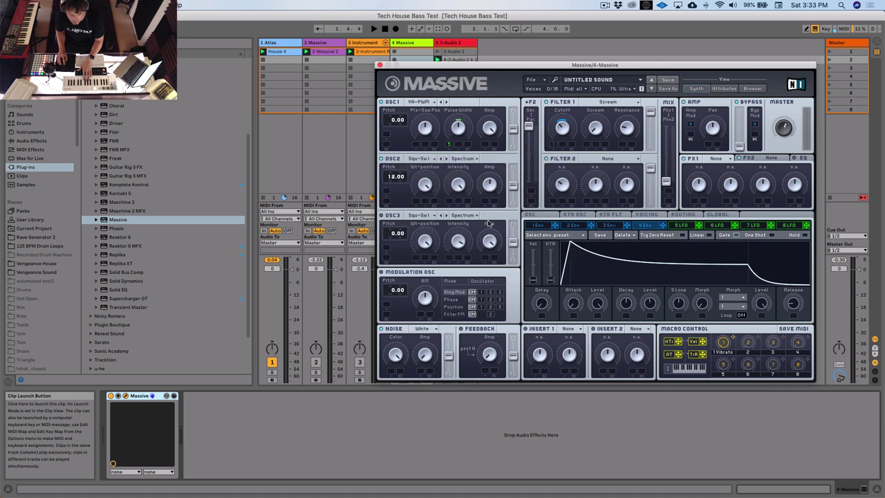
{"action": "left_click", "coordinate": [422, 158]}
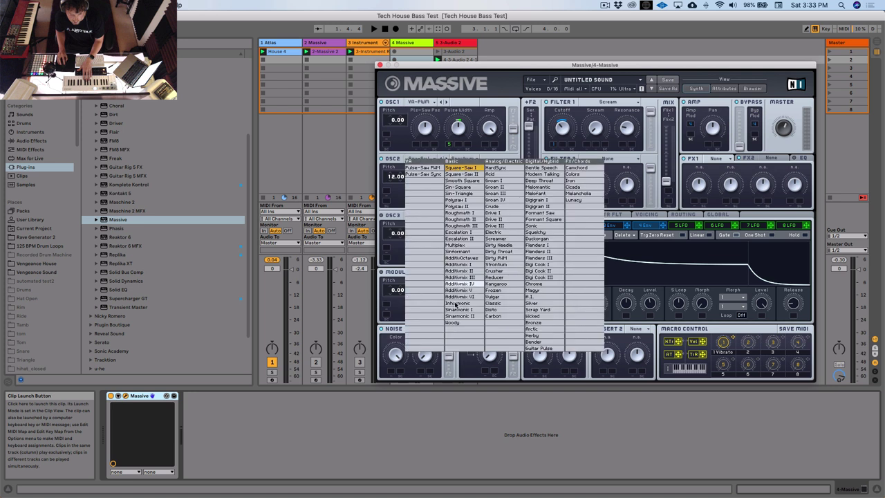
{"action": "left_click", "coordinate": [462, 213]}
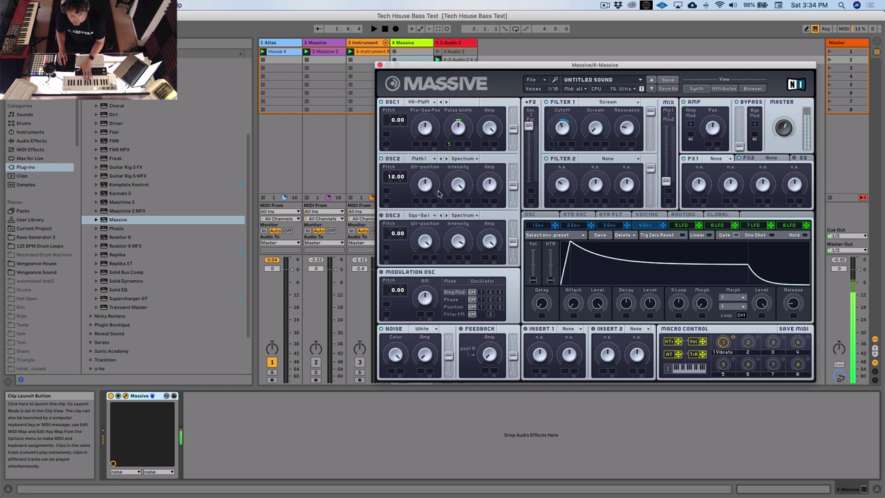
Set Massive's FX1 slot to Chorus and lower its dry/wet amount
{"action": "left_click", "coordinate": [727, 160]}
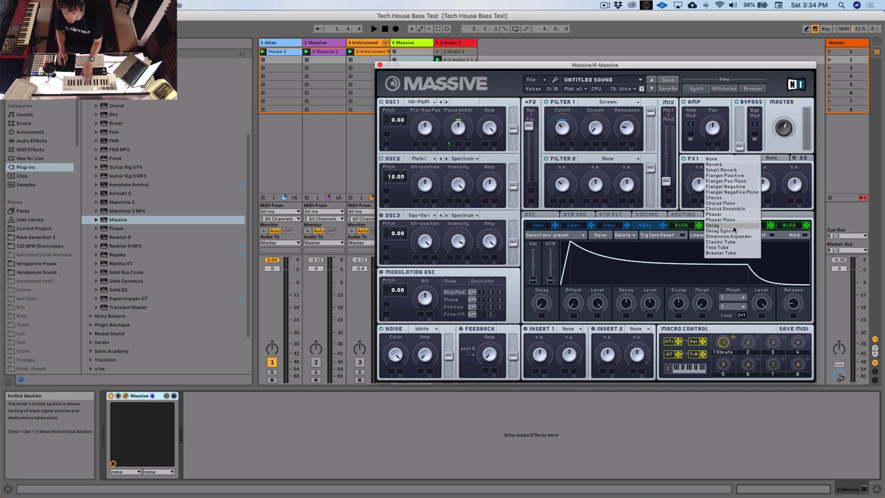
{"action": "left_click", "coordinate": [721, 198]}
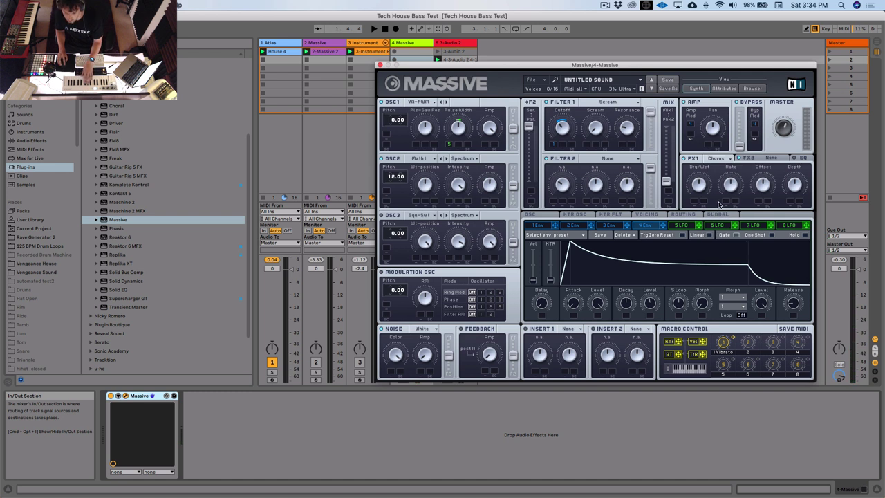
{"action": "left_click_drag", "start_coordinate": [702, 185], "coordinate": [704, 212]}
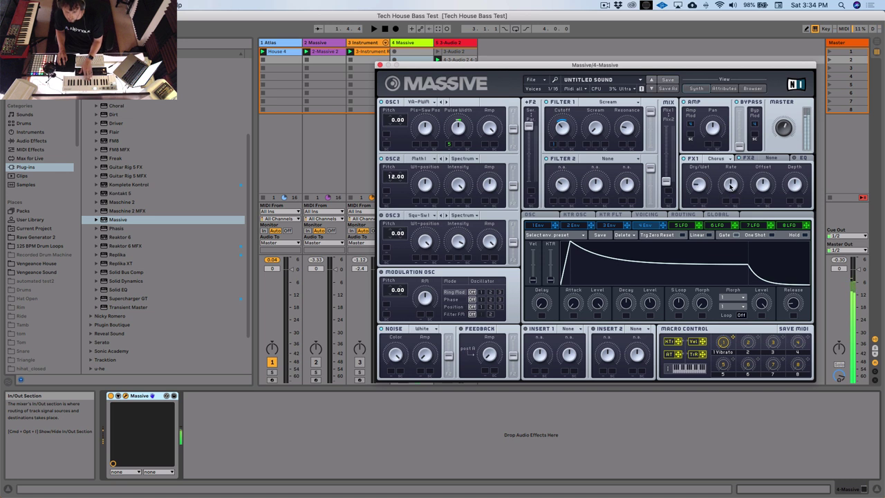
Try Chorus Ensemble in the FX1 slot and switch back to Chorus
{"action": "left_click", "coordinate": [726, 158]}
{"action": "left_click", "coordinate": [728, 211]}
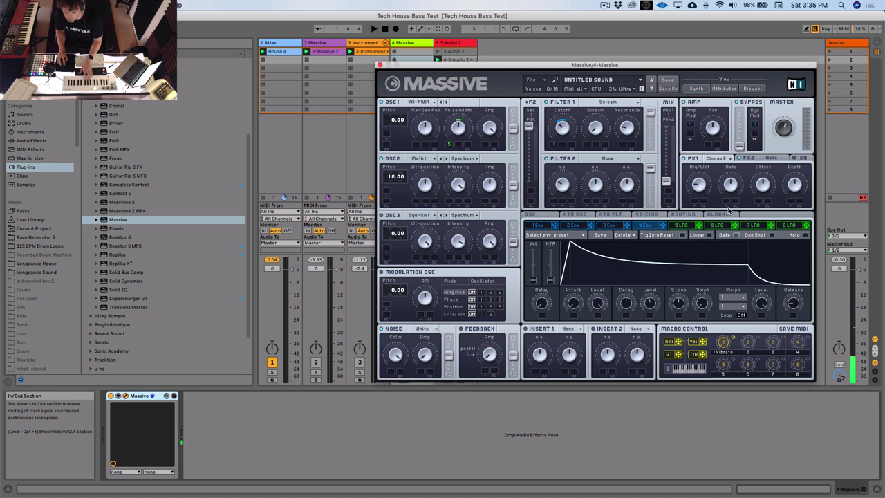
{"action": "left_click", "coordinate": [717, 158]}
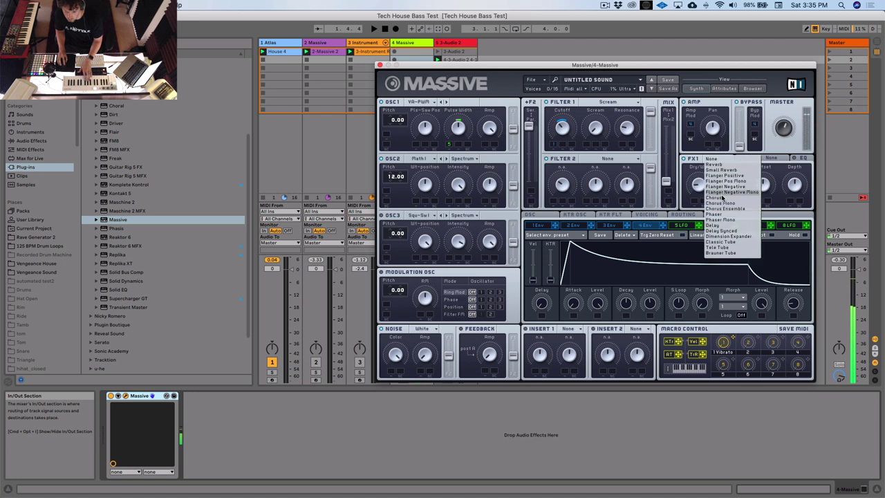
{"action": "left_click", "coordinate": [723, 198]}
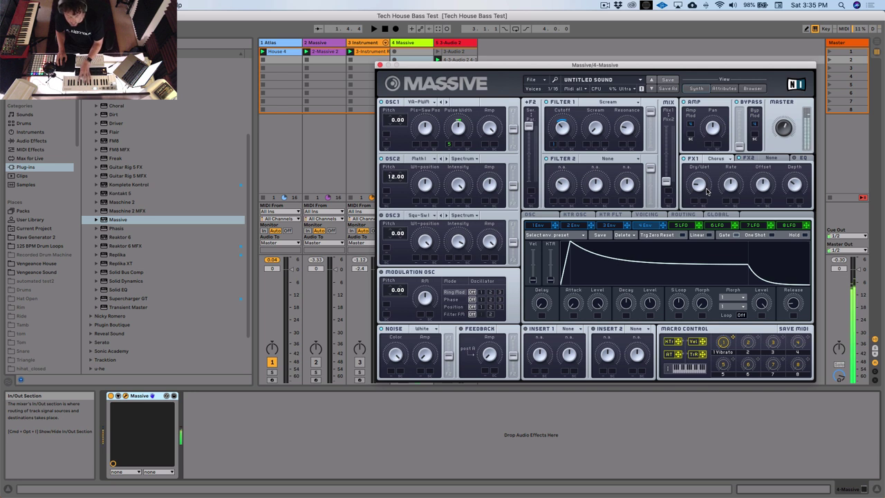
Add the EQ Eight audio effect after Massive in the track's device chain
{"action": "left_click", "coordinate": [28, 132]}
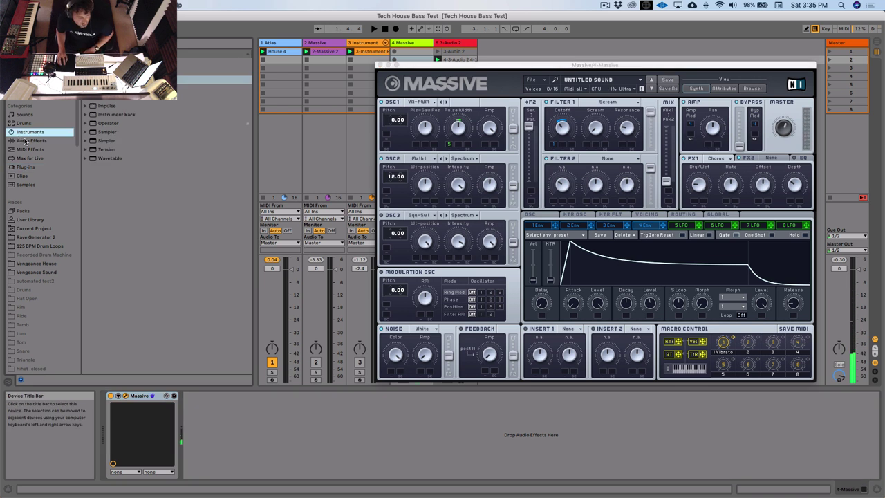
{"action": "left_click", "coordinate": [28, 140]}
{"action": "left_click_drag", "start_coordinate": [107, 167], "coordinate": [213, 426]}
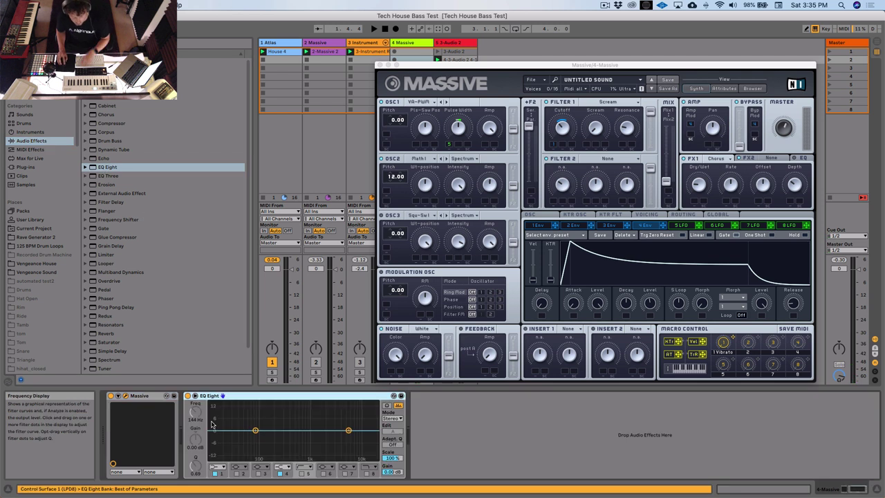
Enable EQ Eight's band 2 and cut it by about 7 dB near 202 Hz with a Q of about 2.39
{"action": "left_click", "coordinate": [243, 473]}
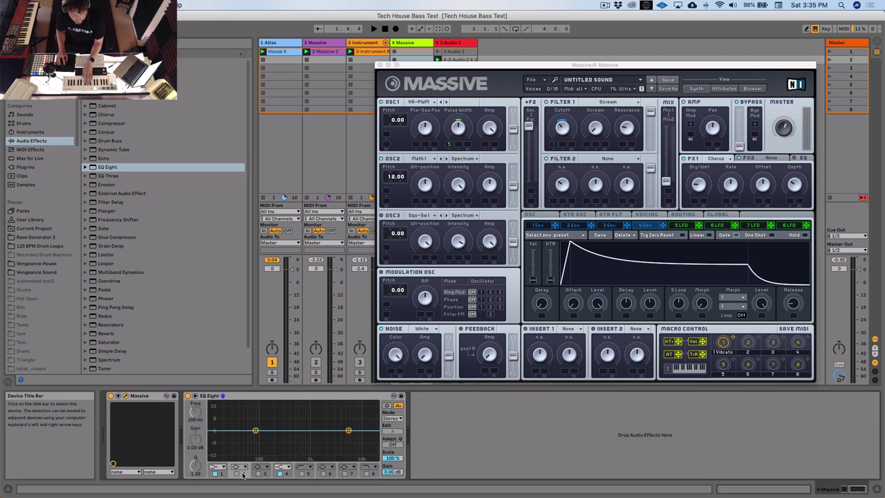
{"action": "left_click", "coordinate": [237, 474]}
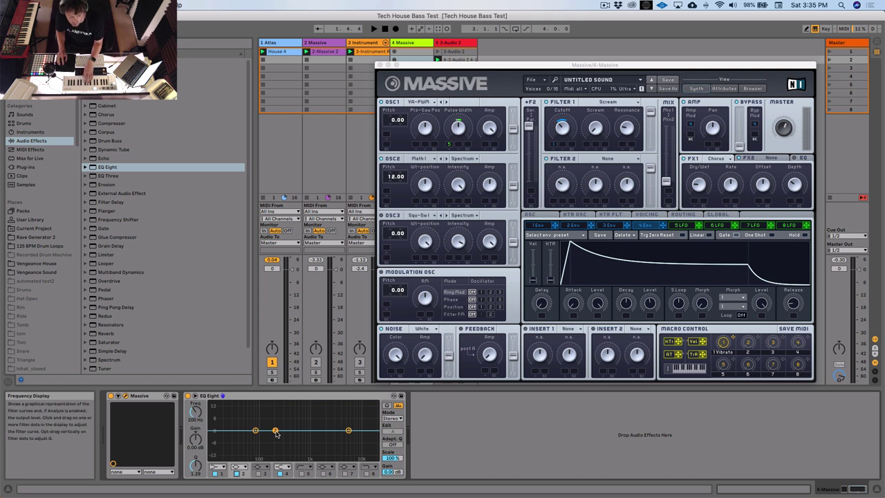
{"action": "mouse_move", "coordinate": [276, 431]}
{"action": "left_mouse_down"}
{"action": "mouse_move", "coordinate": [276, 417]}
{"action": "mouse_move", "coordinate": [275, 443]}
{"action": "left_mouse_up"}
{"action": "left_click_drag", "start_coordinate": [197, 466], "coordinate": [196, 456]}
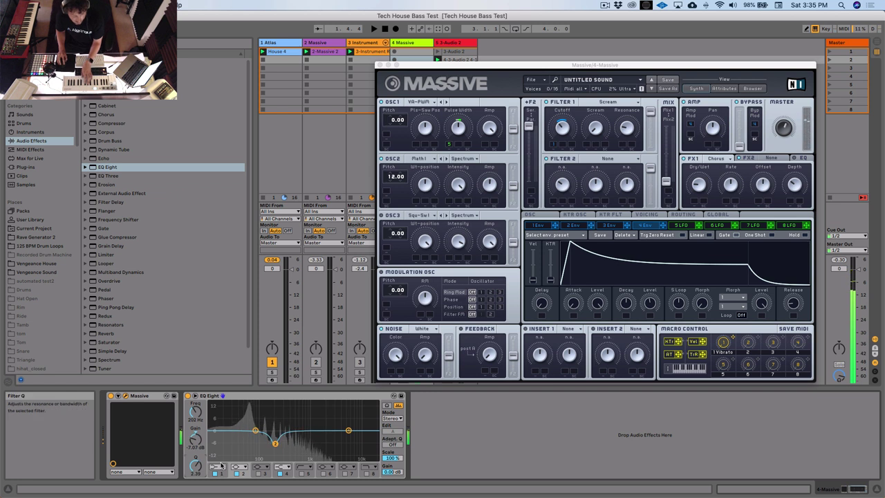
Boost EQ band 3 about 4 dB near 79 Hz, deepen the band 2 cut to -12.5 dB at 383 Hz, and compare against bypass
{"action": "left_click_drag", "start_coordinate": [255, 430], "coordinate": [254, 423]}
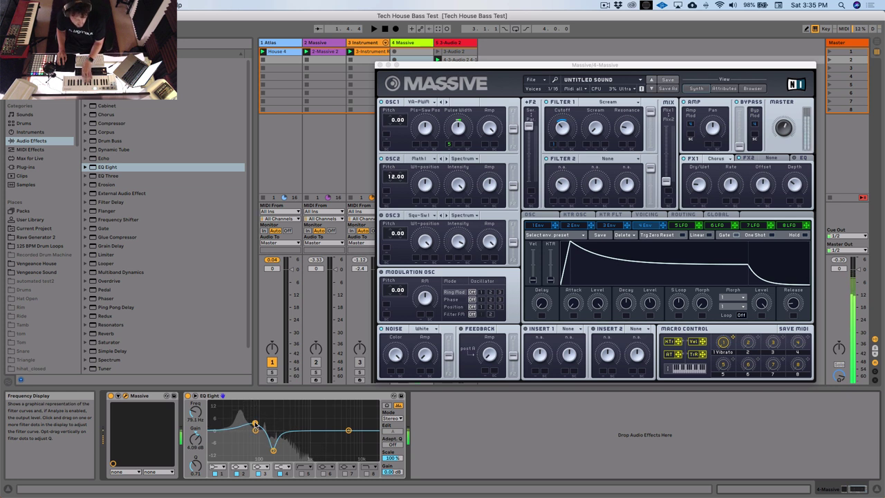
{"action": "left_click", "coordinate": [273, 450]}
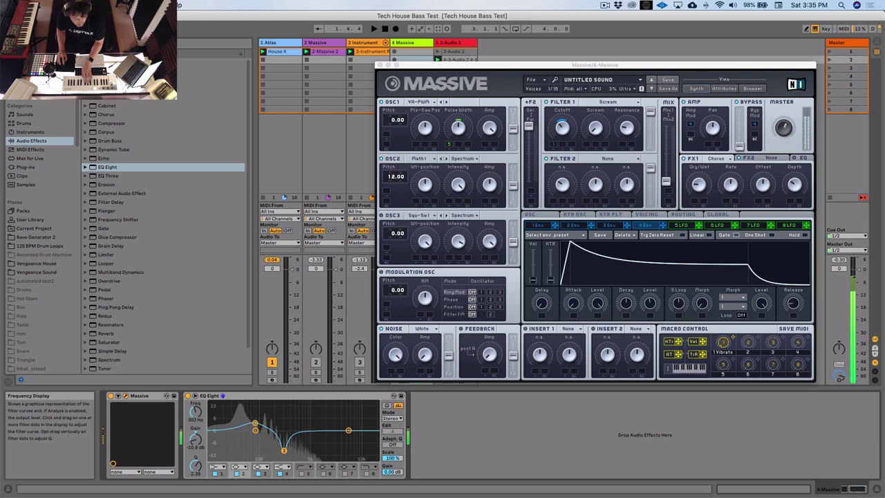
{"action": "left_click_drag", "start_coordinate": [283, 450], "coordinate": [285, 453]}
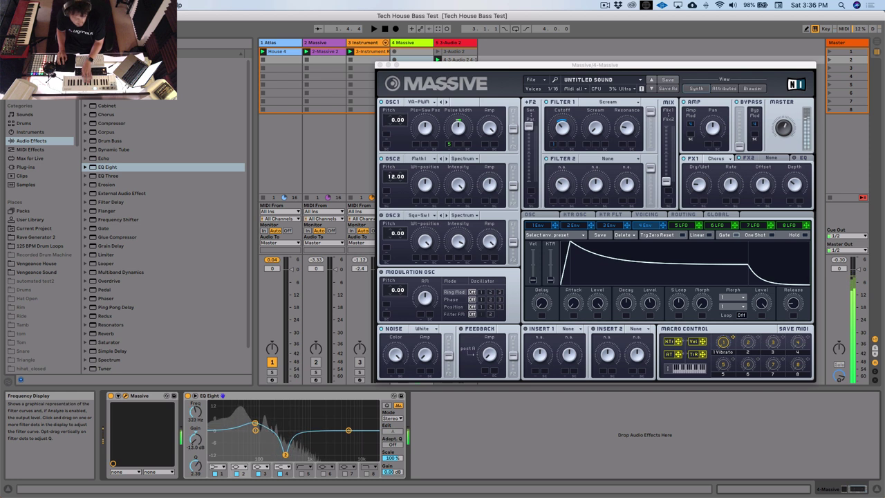
{"action": "left_click_drag", "start_coordinate": [297, 454], "coordinate": [288, 456]}
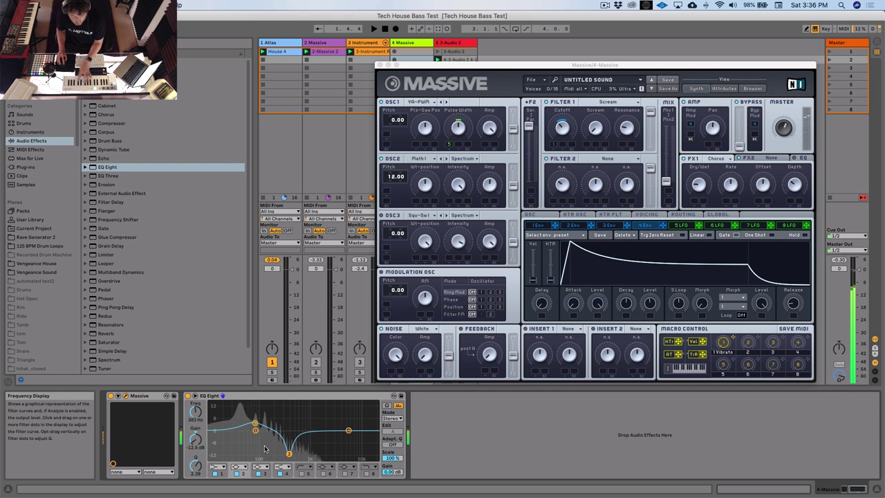
{"action": "left_click", "coordinate": [187, 397]}
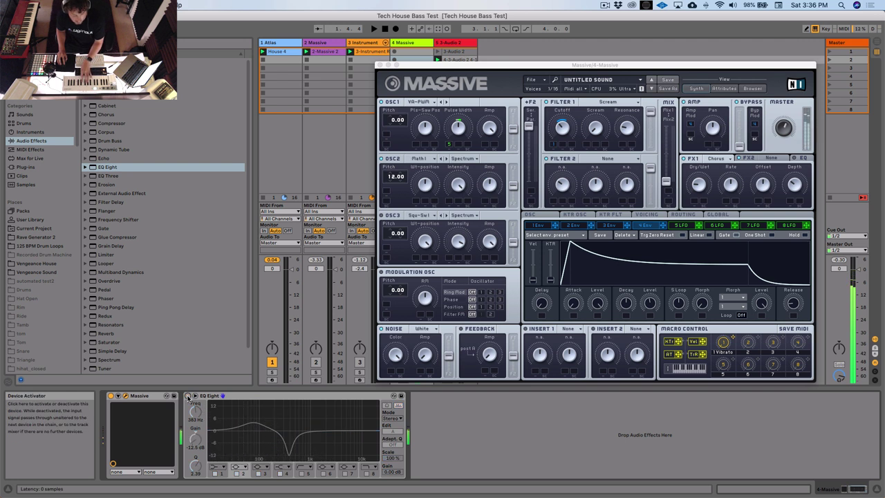
{"action": "left_click", "coordinate": [188, 396]}
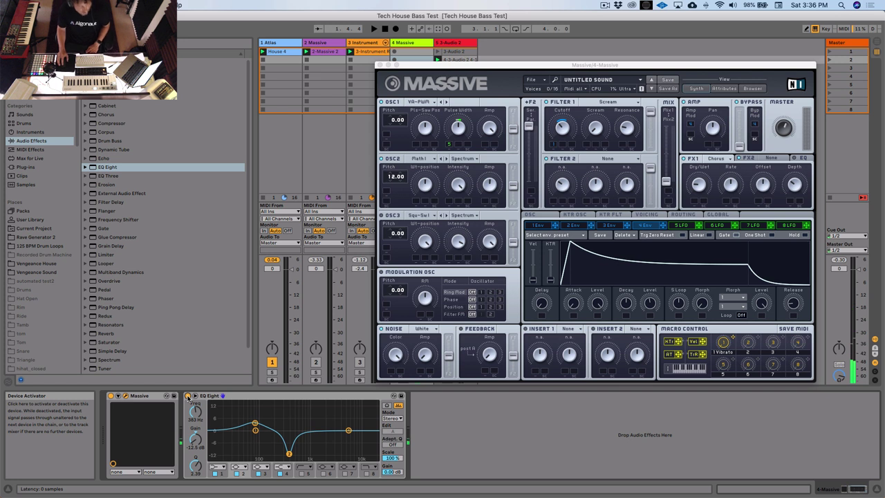
Close the Massive plug-in window and select the 3-Audio 2 track
{"action": "left_click", "coordinate": [379, 65]}
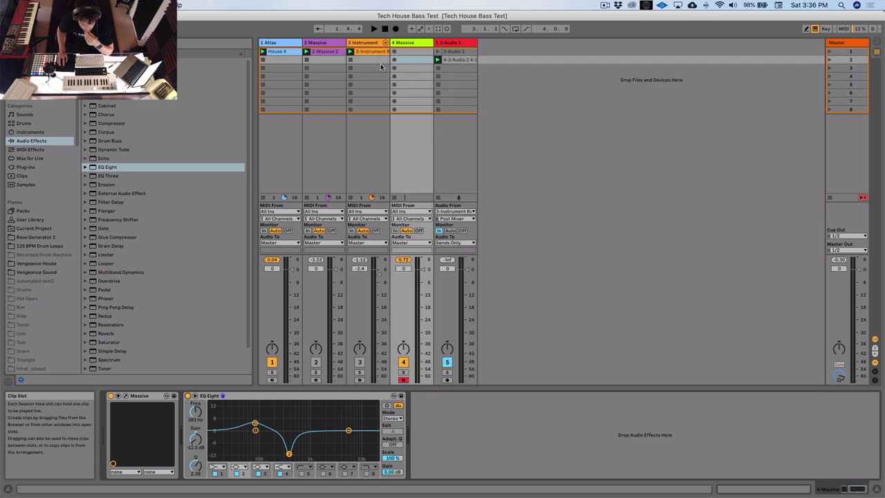
{"action": "left_click", "coordinate": [444, 43]}
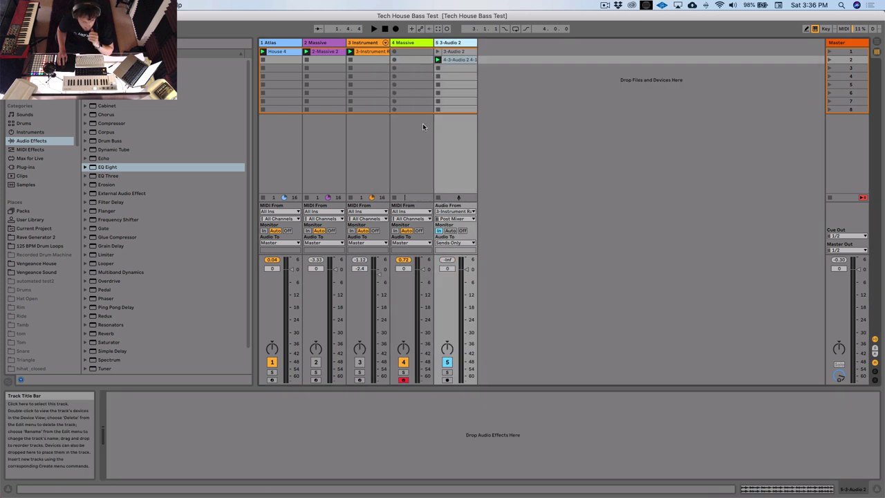
Add Auto Filter after EQ Eight on the 4 Massive track and group it into an Audio Effect Rack
{"action": "left_click", "coordinate": [365, 43]}
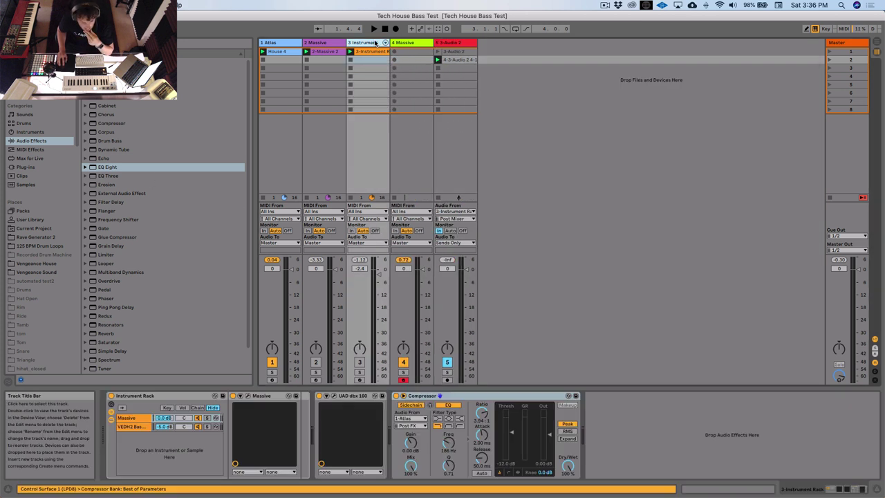
{"action": "left_click", "coordinate": [408, 43]}
{"action": "left_click_drag", "start_coordinate": [138, 71], "coordinate": [482, 434]}
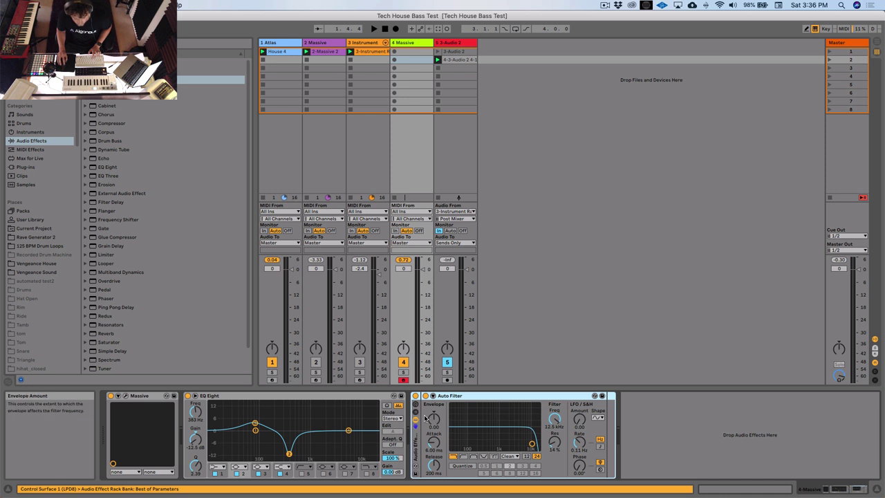
{"action": "key", "text": "super+g"}
Duplicate the rack's chain and name the two chains Low and High
{"action": "left_click", "coordinate": [439, 422]}
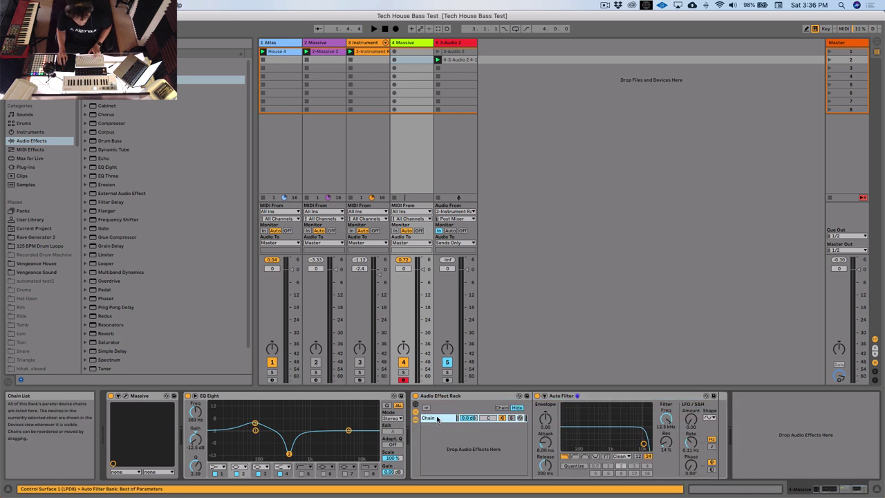
{"action": "key", "text": "super+d"}
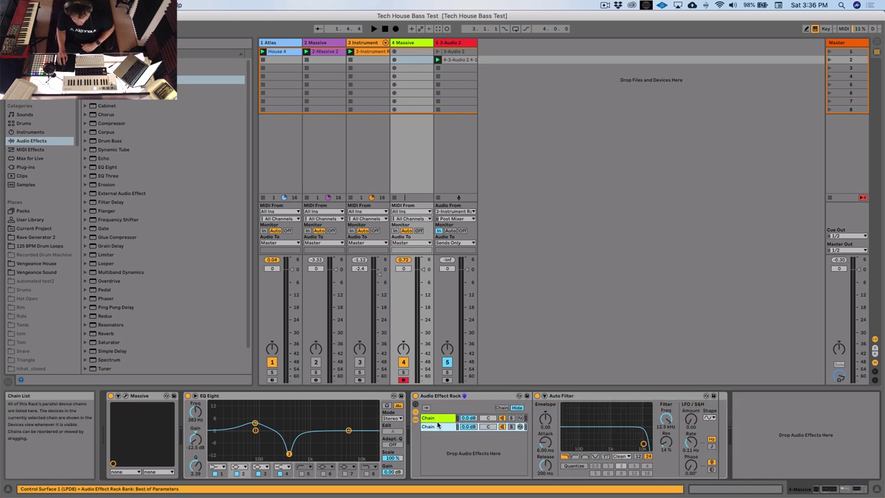
{"action": "left_click", "coordinate": [438, 420]}
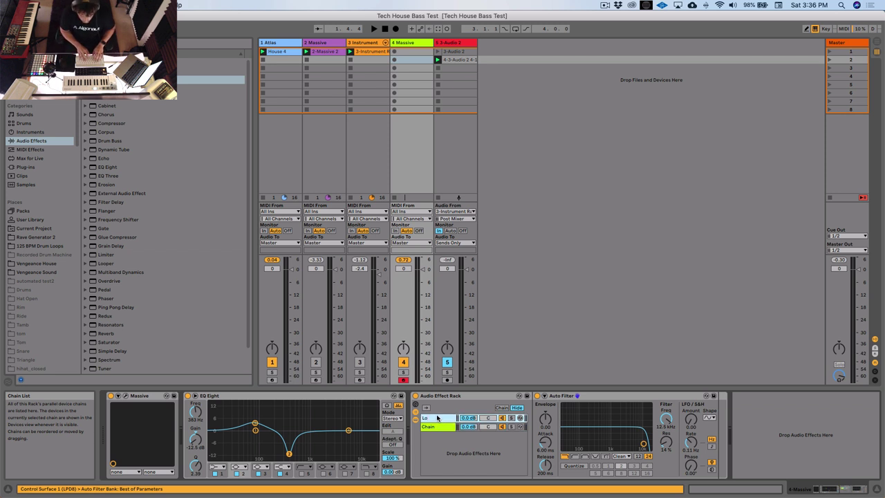
{"action": "key", "text": "Tab"}
{"action": "key", "text": "Tab"}
{"action": "left_click", "coordinate": [430, 426]}
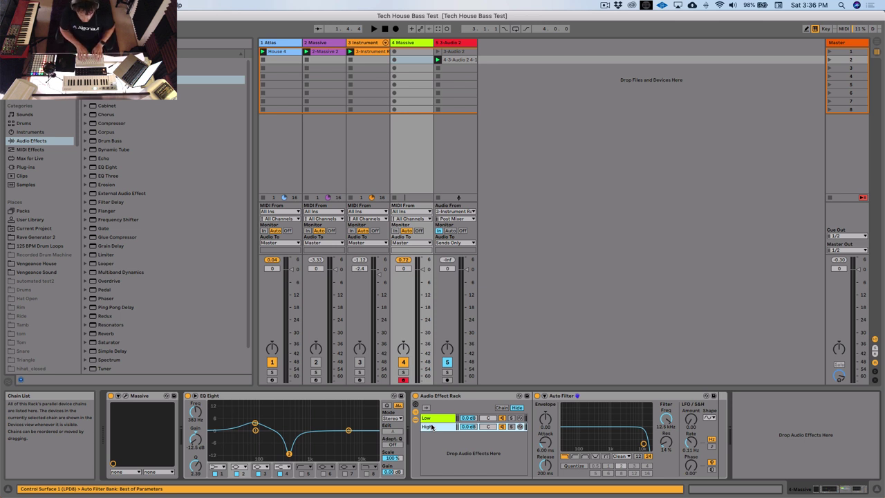
Solo the Low chain and lower its Auto Filter low-pass cutoff to about 124 Hz with 27% resonance
{"action": "left_click", "coordinate": [437, 419]}
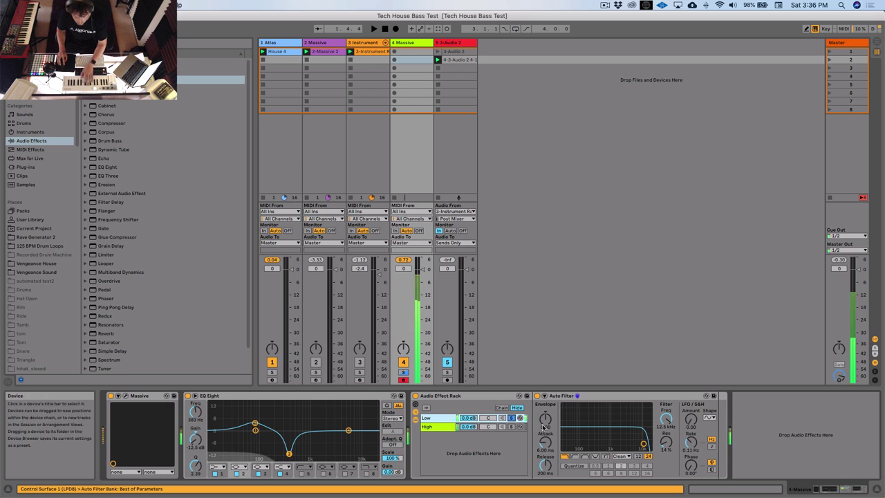
{"action": "left_click_drag", "start_coordinate": [643, 444], "coordinate": [583, 438]}
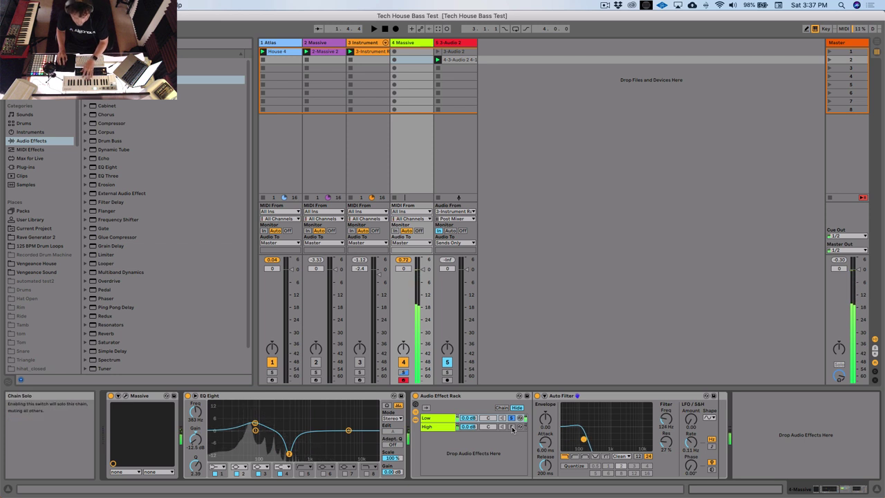
{"action": "key", "text": "super+z"}
Switch the High chain's Auto Filter to high-pass at about 148 Hz with 29% resonance, and compare the rack against bypass
{"action": "left_click", "coordinate": [573, 457]}
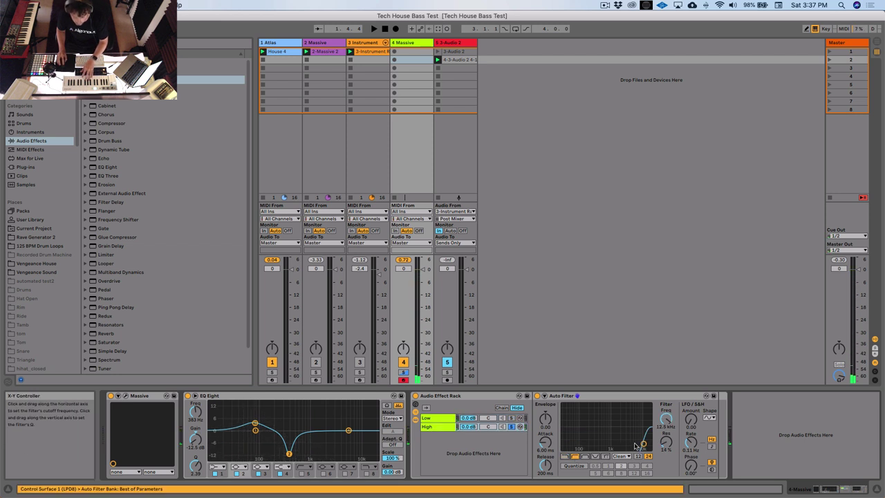
{"action": "left_click_drag", "start_coordinate": [643, 444], "coordinate": [587, 437]}
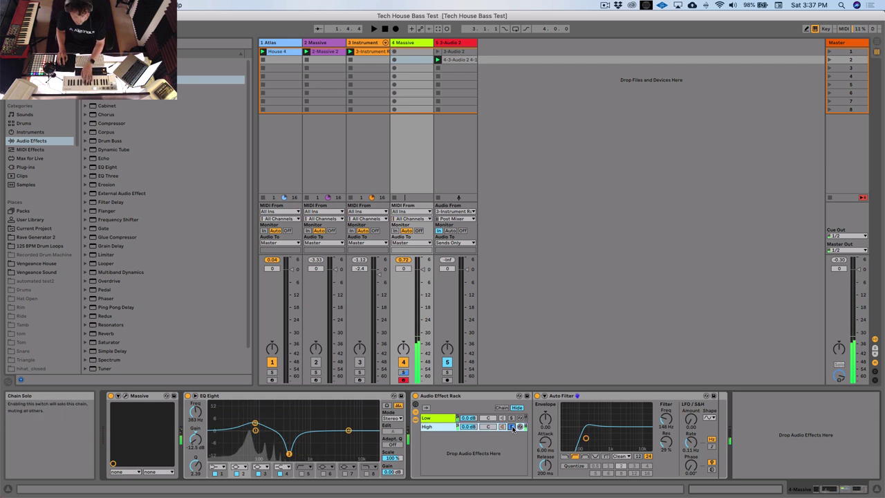
{"action": "left_click", "coordinate": [414, 396]}
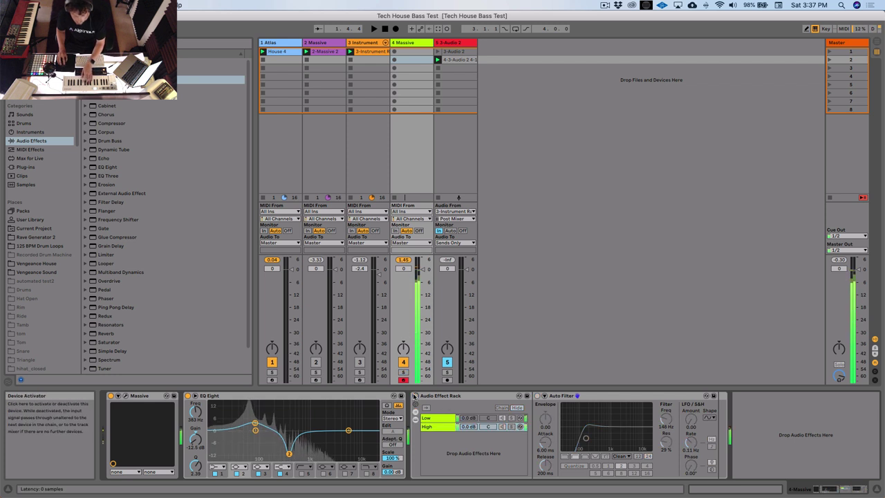
{"action": "left_click", "coordinate": [415, 395]}
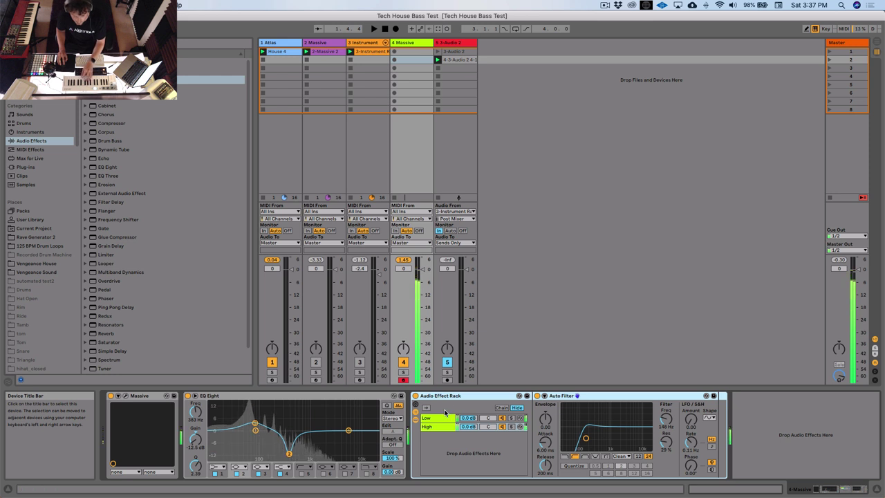
Add Utility after the Low chain's Auto Filter with its width at 0%, and audition that chain in solo
{"action": "left_click", "coordinate": [444, 418]}
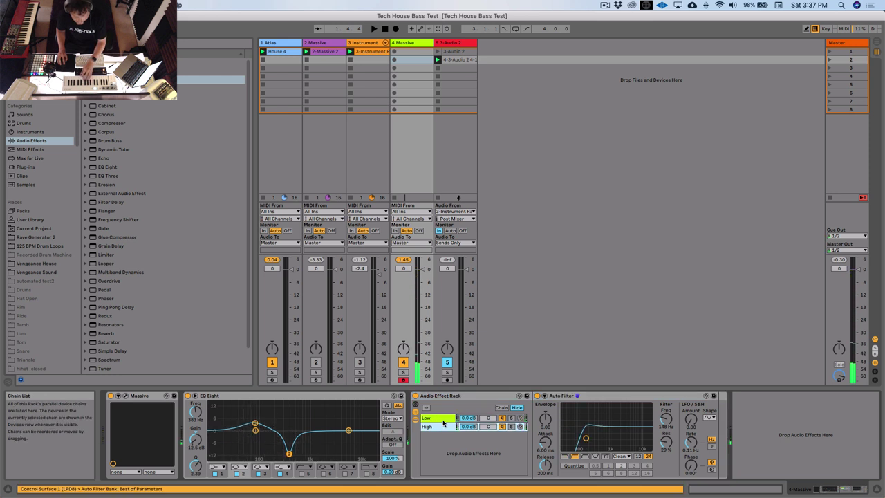
{"action": "left_click", "coordinate": [442, 426]}
{"action": "left_click", "coordinate": [441, 418], "text": "shift"}
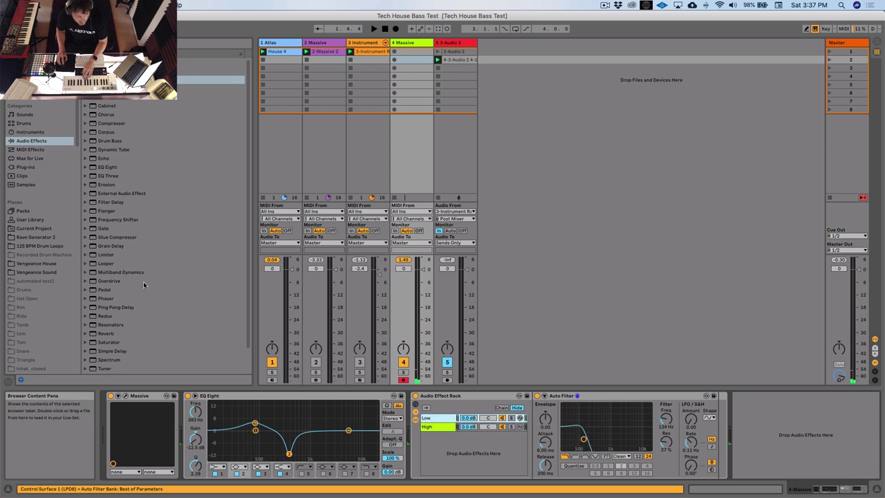
{"action": "scroll", "coordinate": [186, 320], "scroll_direction": "down", "scroll_amount": 2}
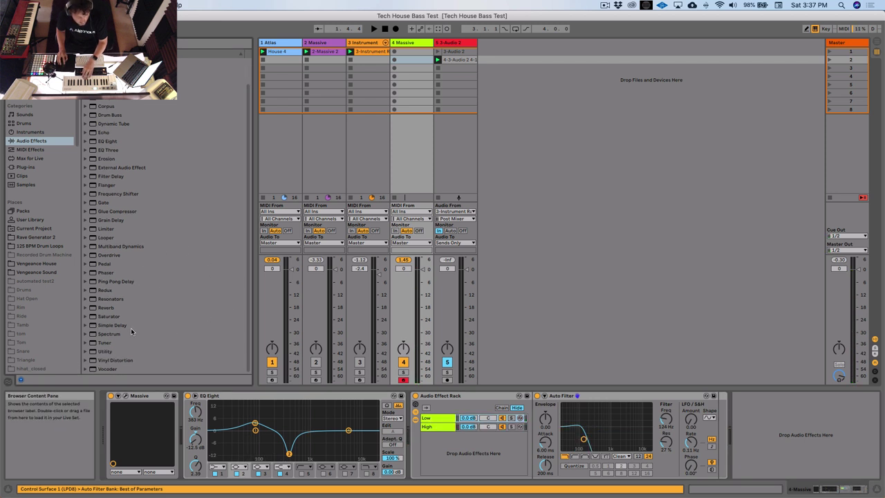
{"action": "left_click_drag", "start_coordinate": [104, 352], "coordinate": [630, 444]}
{"action": "left_click_drag", "start_coordinate": [735, 438], "coordinate": [734, 470]}
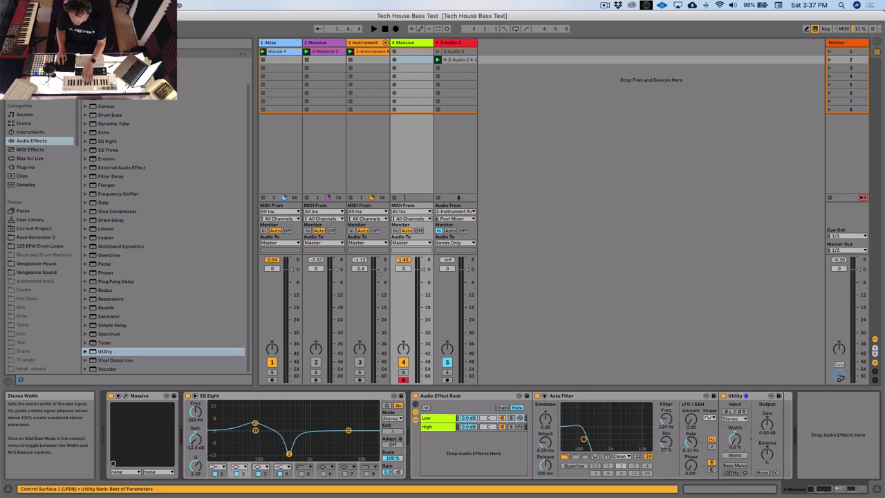
{"action": "left_click", "coordinate": [511, 418]}
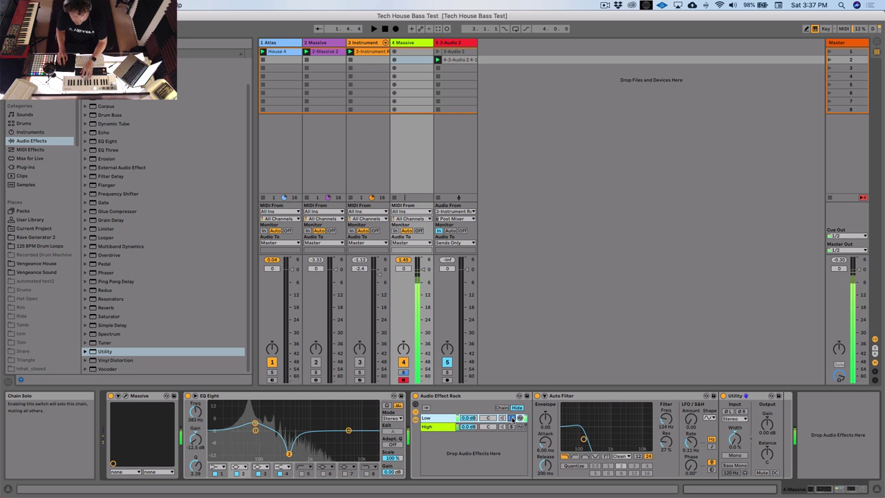
{"action": "left_click", "coordinate": [511, 419]}
Add Utility after the High chain's Auto Filter, compare the rack against bypass, and set the width to 134%
{"action": "key", "text": "Delete"}
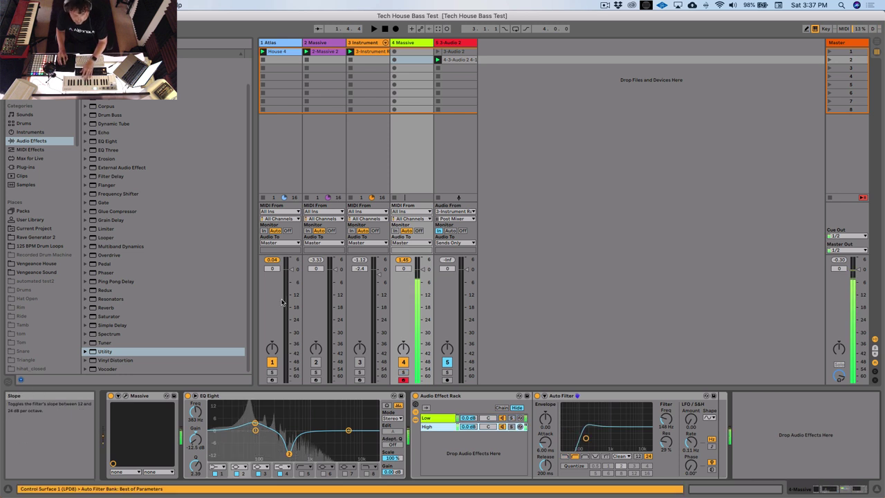
{"action": "left_click_drag", "start_coordinate": [97, 352], "coordinate": [753, 437]}
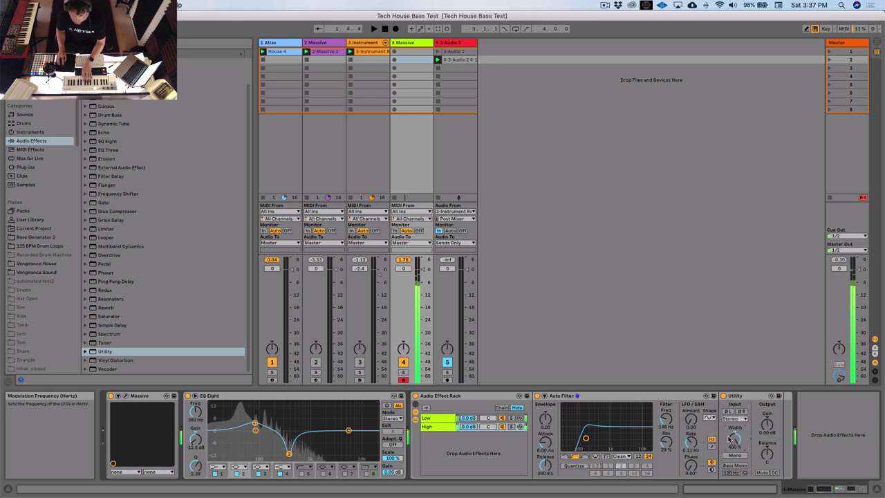
{"action": "left_click_drag", "start_coordinate": [734, 439], "coordinate": [734, 470]}
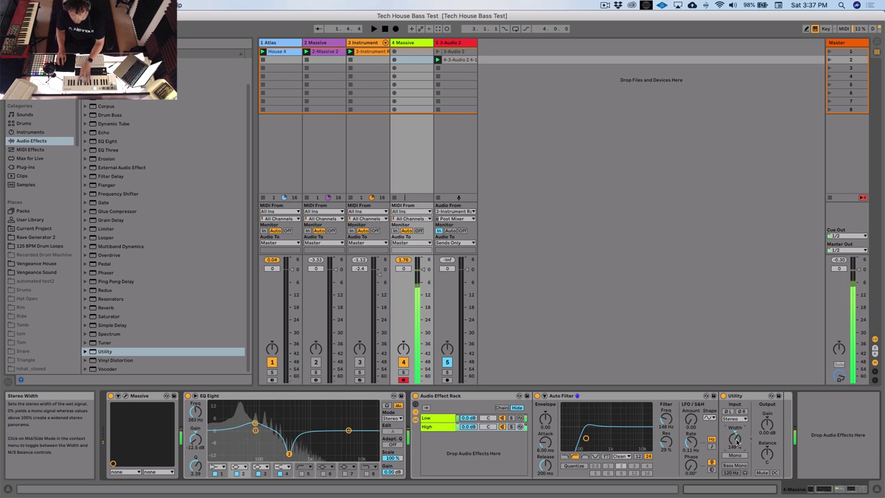
{"action": "left_click", "coordinate": [416, 396]}
{"action": "left_click", "coordinate": [416, 396]}
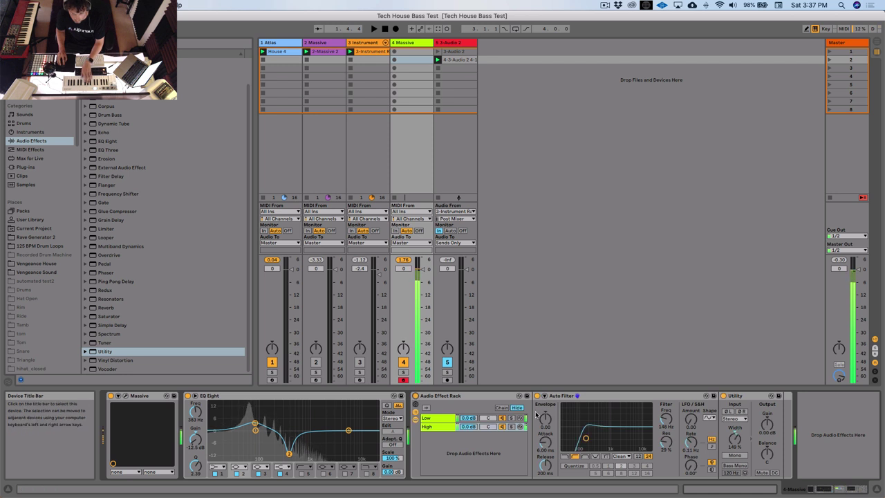
{"action": "left_click_drag", "start_coordinate": [734, 439], "coordinate": [734, 446]}
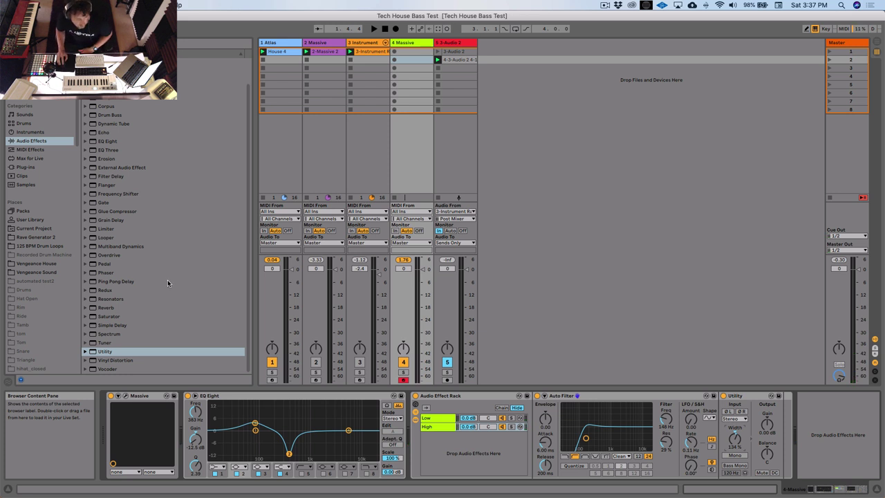
Add the Native Instruments Transient Master plug-in after Utility in the High chain
{"action": "left_click", "coordinate": [27, 167]}
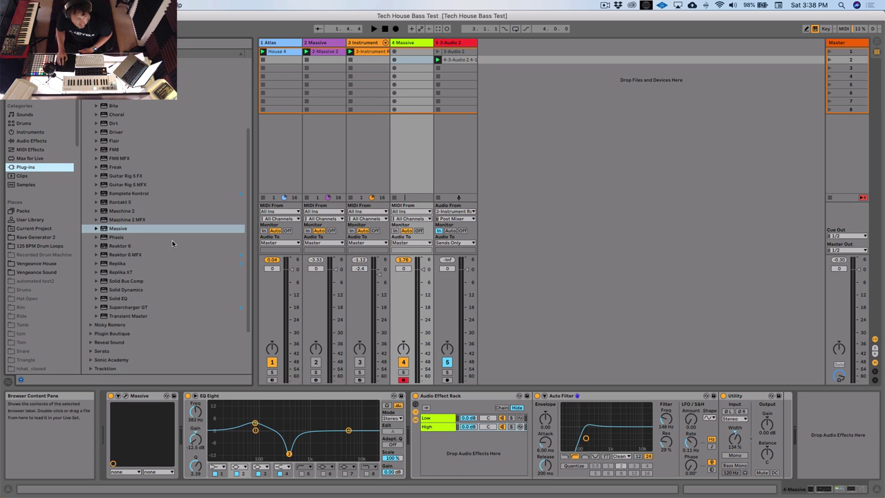
{"action": "scroll", "coordinate": [173, 244], "scroll_direction": "up", "scroll_amount": 5}
{"action": "left_click", "coordinate": [92, 176]}
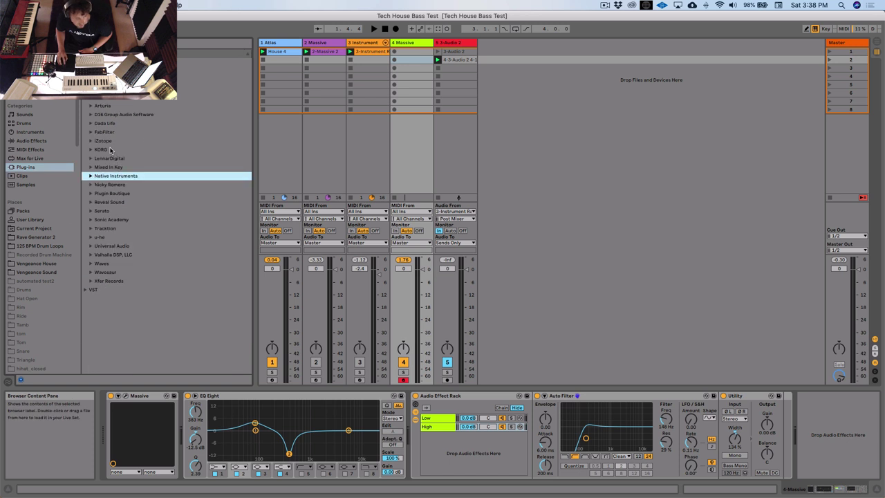
{"action": "left_click", "coordinate": [103, 144]}
{"action": "left_click", "coordinate": [109, 177]}
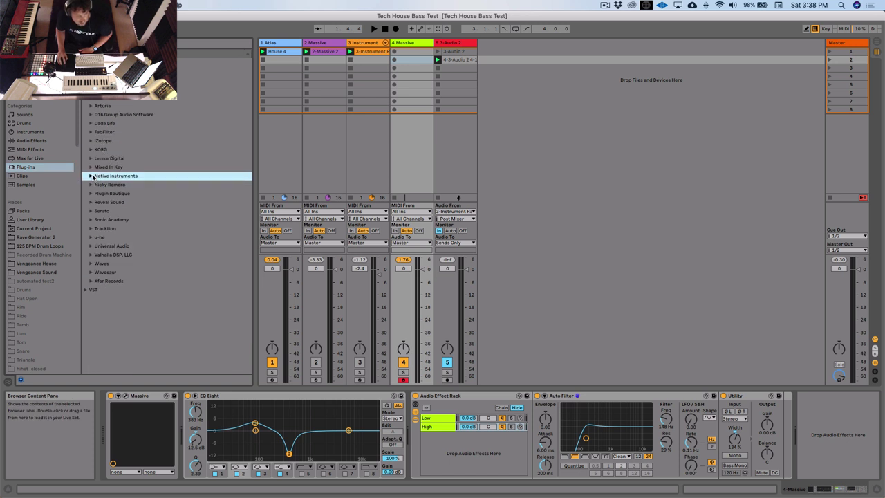
{"action": "left_click", "coordinate": [90, 176]}
{"action": "scroll", "coordinate": [175, 302], "scroll_direction": "down", "scroll_amount": 5}
{"action": "left_click", "coordinate": [130, 325]}
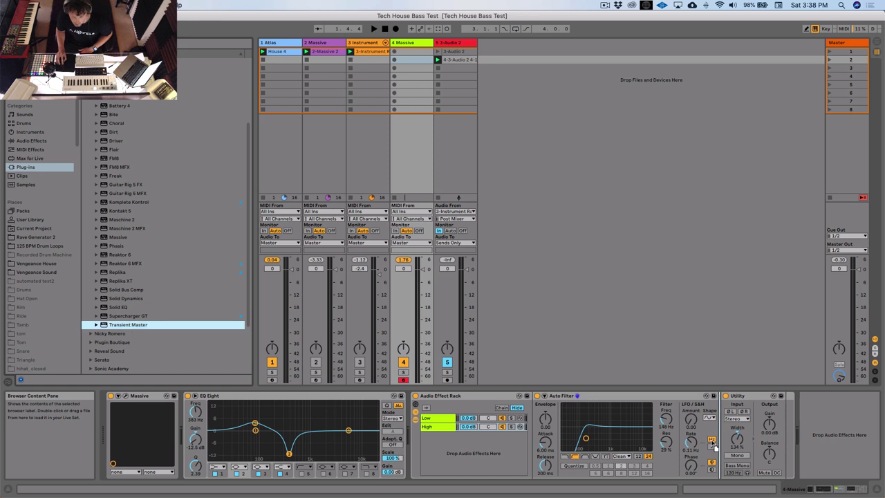
{"action": "left_click", "coordinate": [448, 427]}
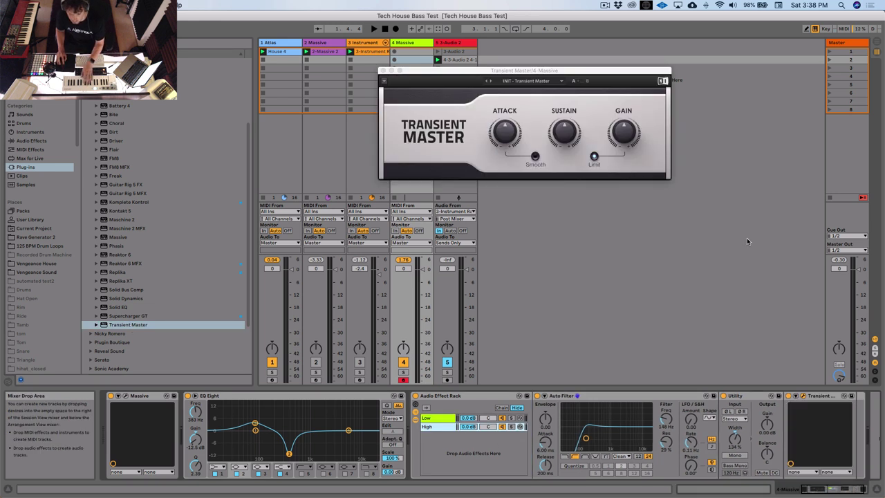
Set Transient Master's Attack to 50%, close its window, and lower the High chain's volume to -4.3 dB
{"action": "mouse_move", "coordinate": [510, 137]}
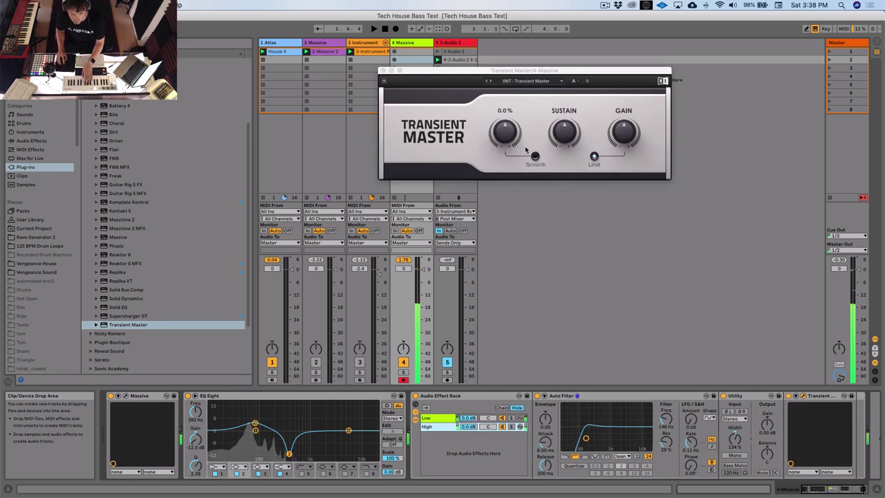
{"action": "left_click_drag", "start_coordinate": [511, 137], "coordinate": [511, 89]}
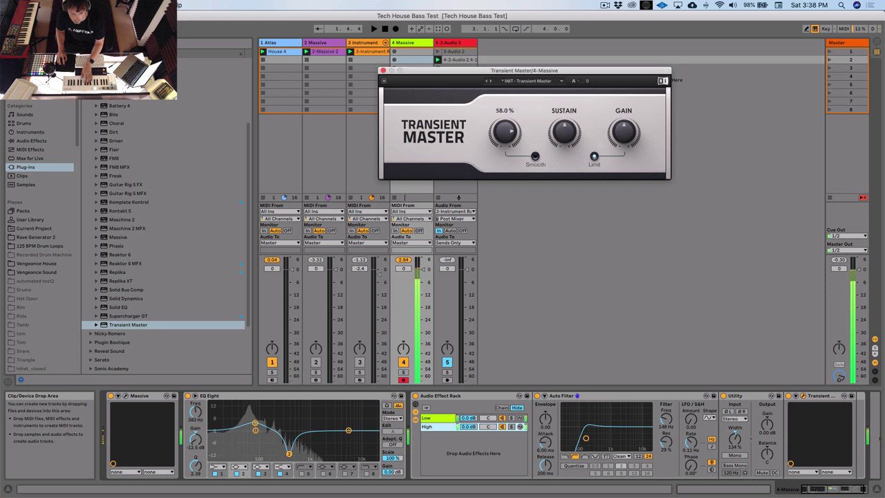
{"action": "left_click_drag", "start_coordinate": [508, 141], "coordinate": [508, 140]}
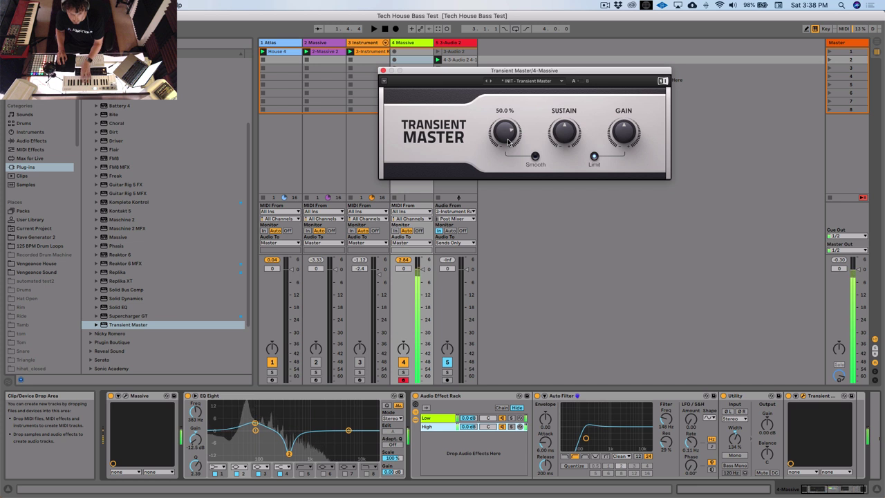
{"action": "left_click", "coordinate": [383, 70]}
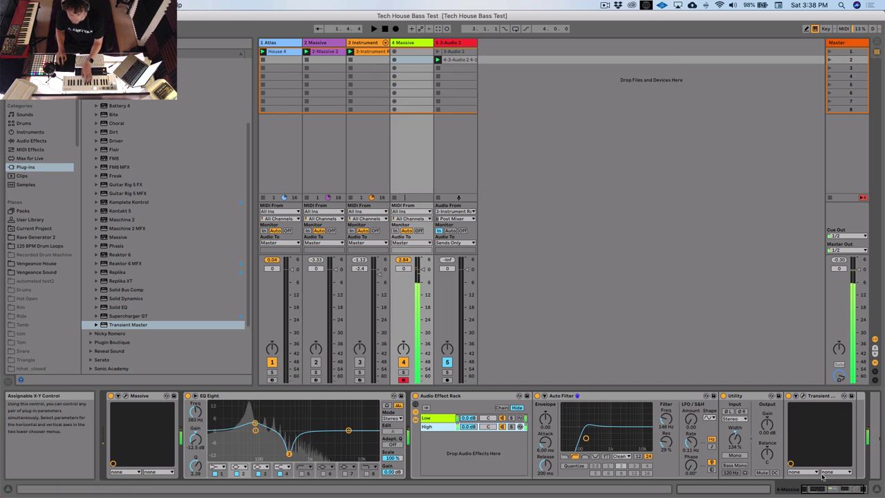
{"action": "left_click", "coordinate": [832, 493]}
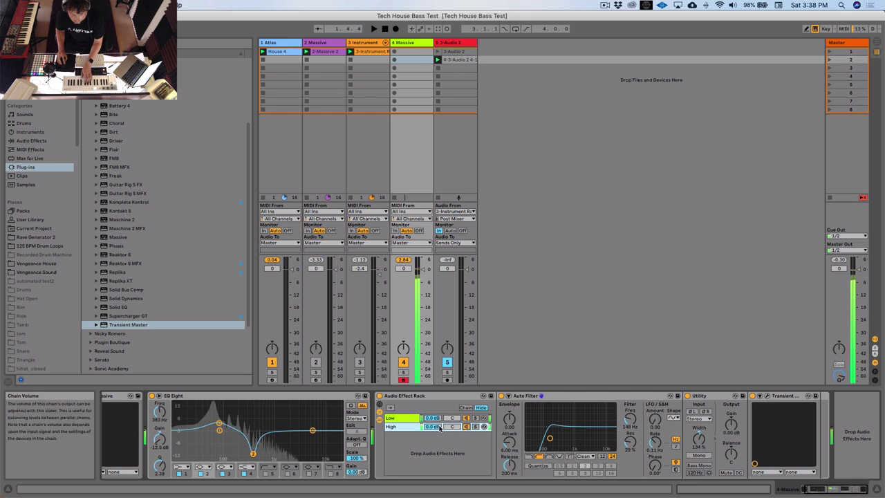
{"action": "left_click_drag", "start_coordinate": [441, 428], "coordinate": [441, 436]}
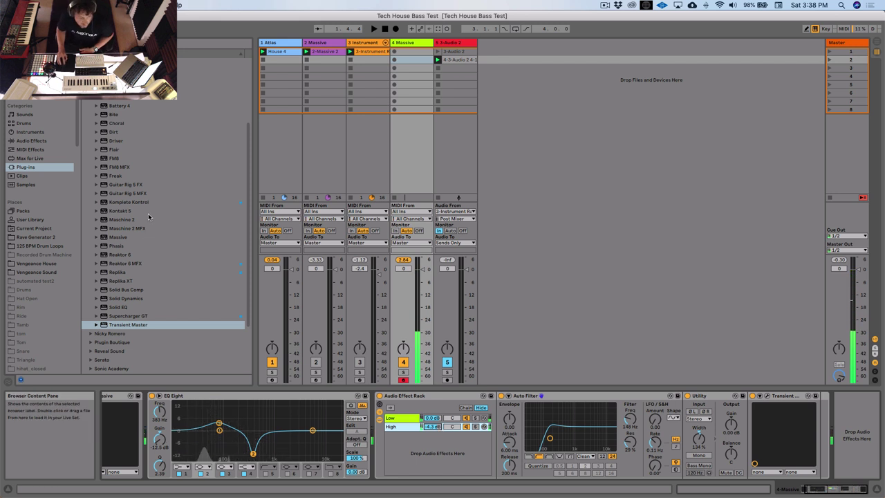
Add the Native Instruments Dirt plug-in after Transient Master in the High chain and place its window clear of the mixer
{"action": "scroll", "coordinate": [149, 184], "scroll_direction": "up", "scroll_amount": 1}
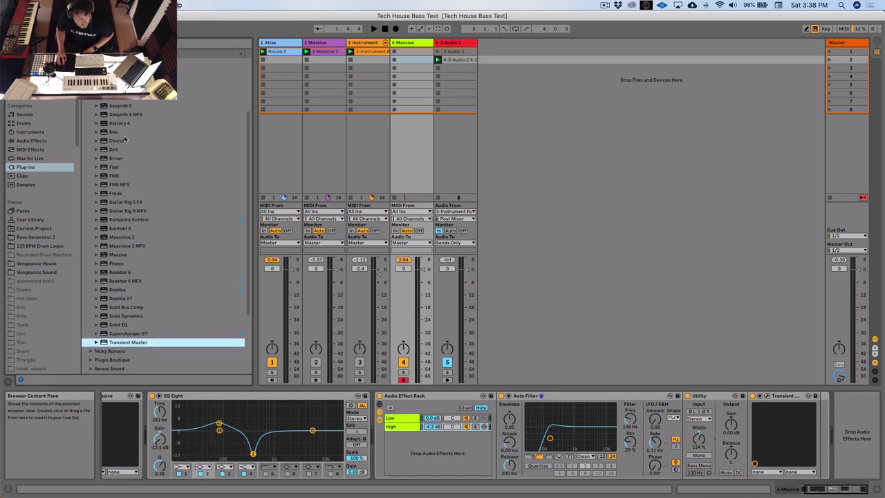
{"action": "left_click", "coordinate": [114, 133]}
{"action": "left_click", "coordinate": [127, 151]}
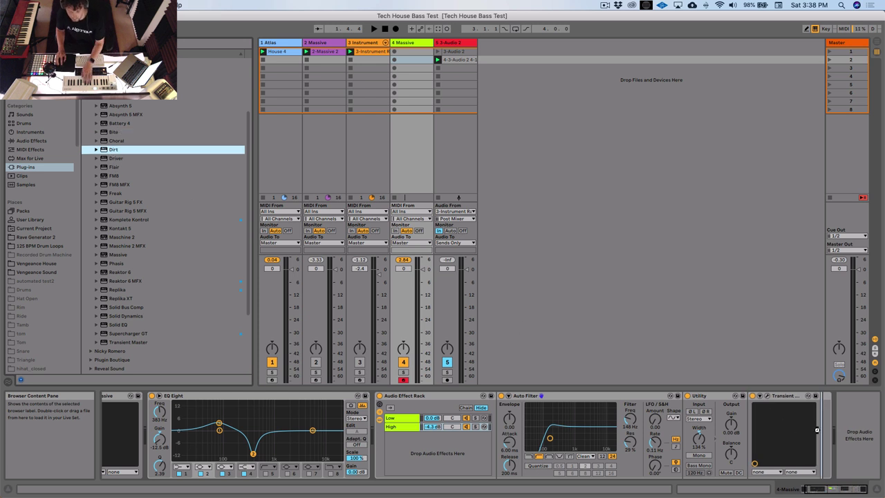
{"action": "left_click_drag", "start_coordinate": [815, 434], "coordinate": [815, 435]}
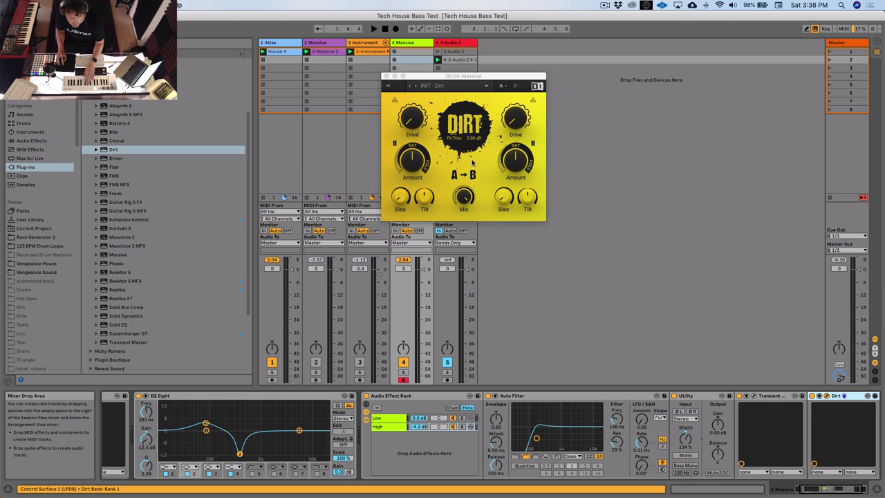
{"action": "left_click_drag", "start_coordinate": [466, 77], "coordinate": [650, 180]}
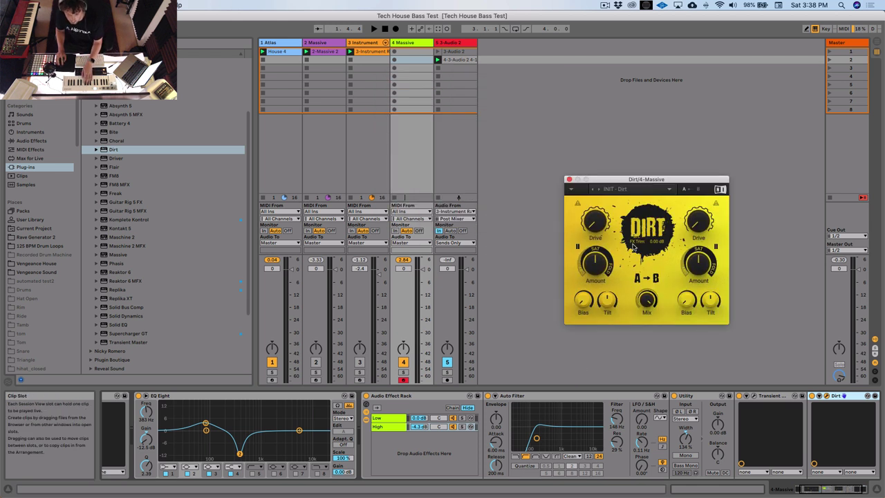
Switch Dirt's routing to parallel A and B, with Blend at 0.0% and stage A's Amount at 49.0%
{"action": "mouse_move", "coordinate": [592, 267]}
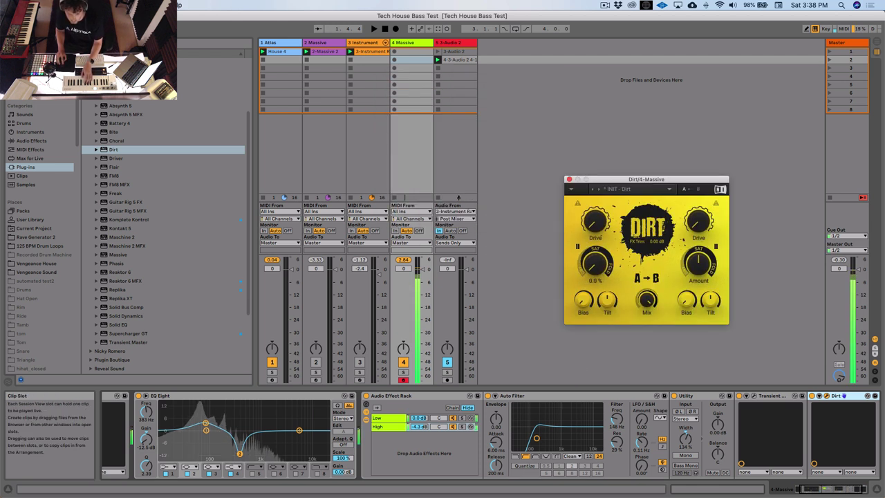
{"action": "mouse_move", "coordinate": [650, 293]}
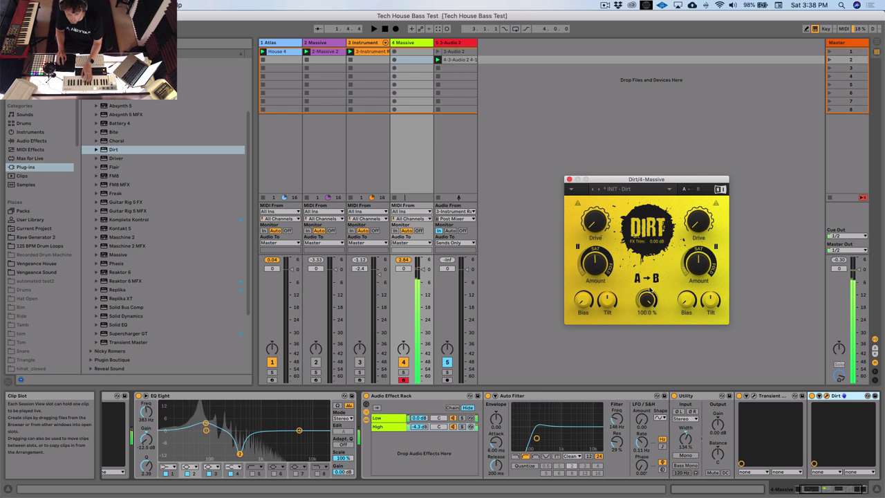
{"action": "left_click_drag", "start_coordinate": [650, 293], "coordinate": [646, 309]}
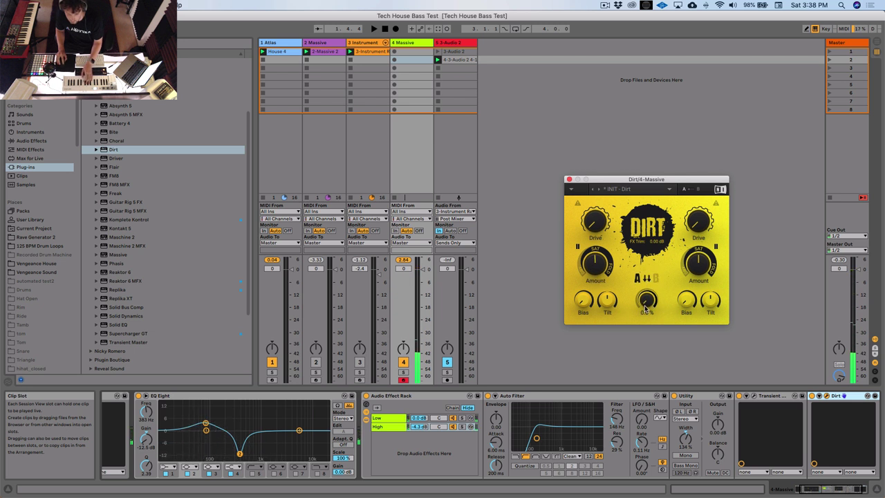
{"action": "left_click_drag", "start_coordinate": [594, 282], "coordinate": [594, 271]}
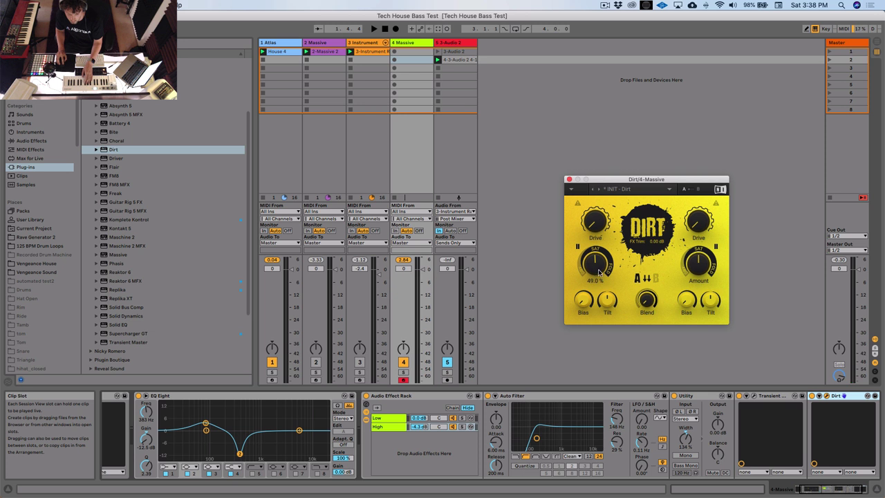
Raise the Drive of Dirt's stage A to about 52% while auditioning the High chain in solo, and unsolo it
{"action": "left_click_drag", "start_coordinate": [599, 226], "coordinate": [599, 217]}
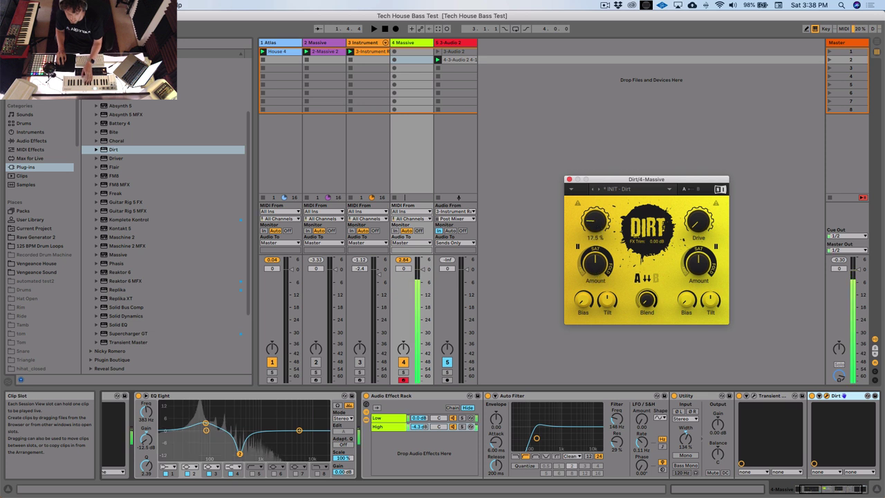
{"action": "left_click", "coordinate": [546, 311]}
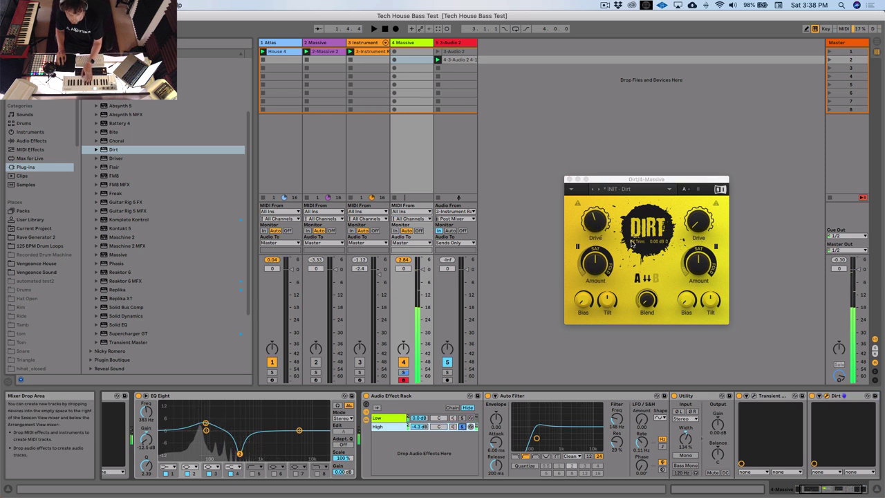
{"action": "left_click_drag", "start_coordinate": [599, 228], "coordinate": [598, 197]}
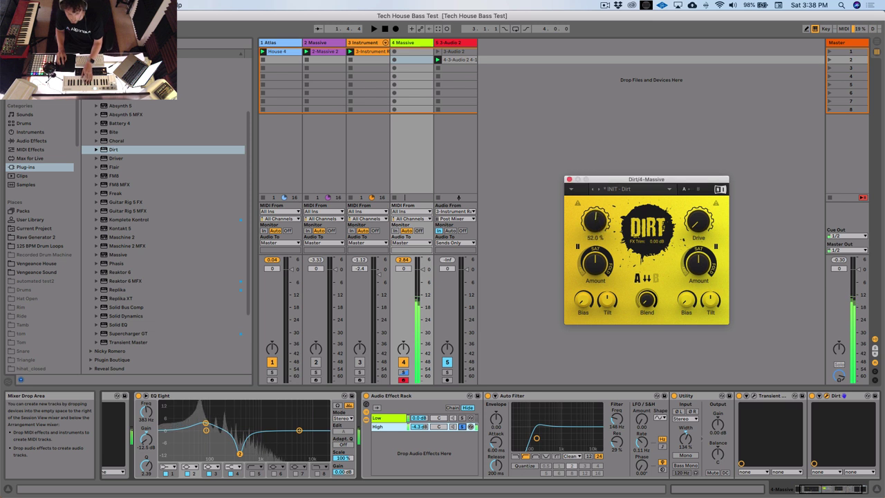
{"action": "left_click_drag", "start_coordinate": [596, 223], "coordinate": [596, 218]}
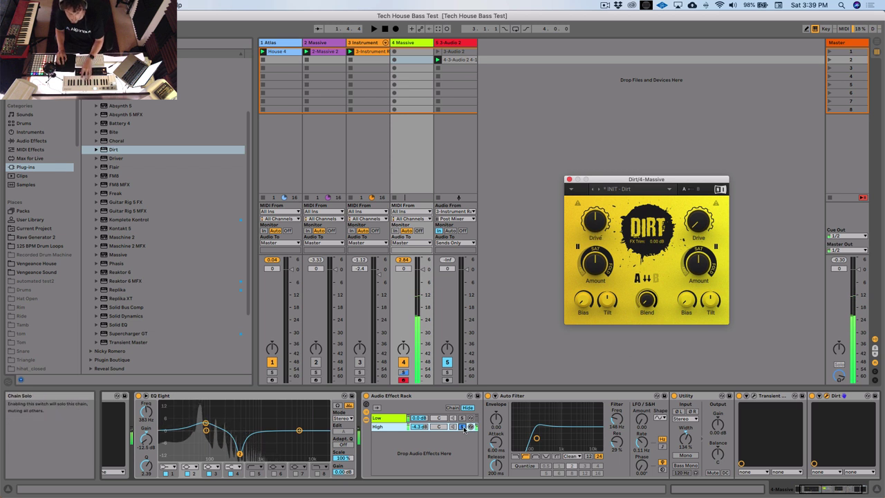
{"action": "left_click", "coordinate": [462, 426]}
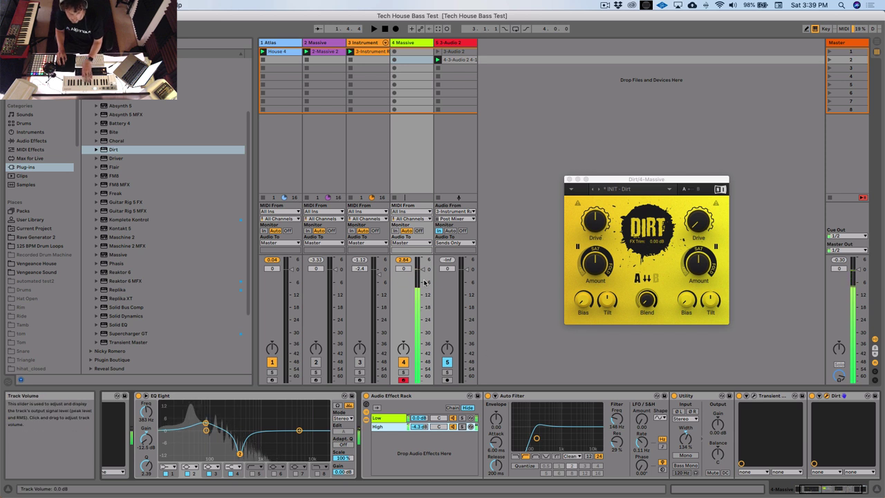
Lower the 4 Massive track's volume to -3.4 dB, compare the rack against bypass, and set the High chain's volume to -3.7 dB
{"action": "left_click_drag", "start_coordinate": [423, 269], "coordinate": [422, 278]}
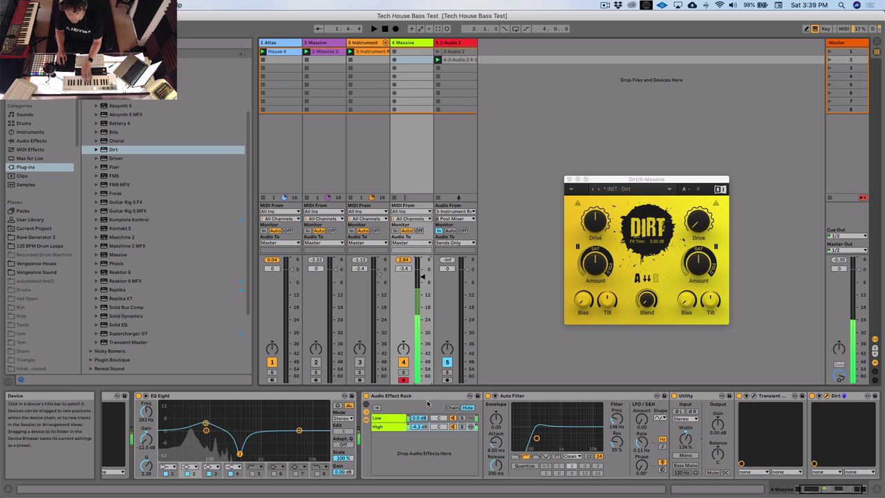
{"action": "left_click", "coordinate": [366, 395]}
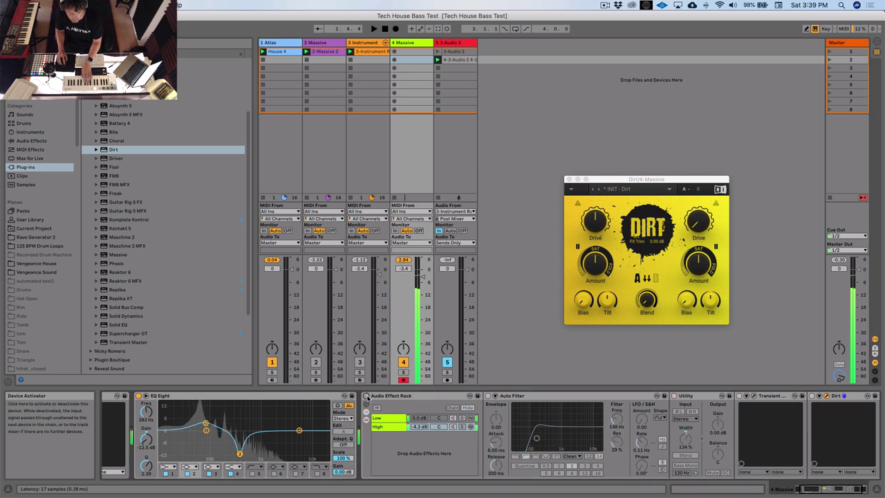
{"action": "left_click", "coordinate": [367, 396]}
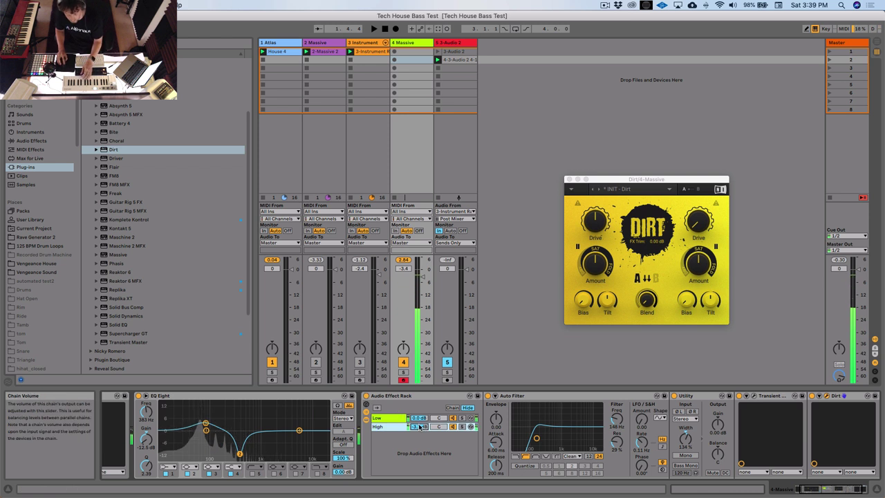
{"action": "scroll", "coordinate": [442, 432], "scroll_direction": "left", "scroll_amount": 2}
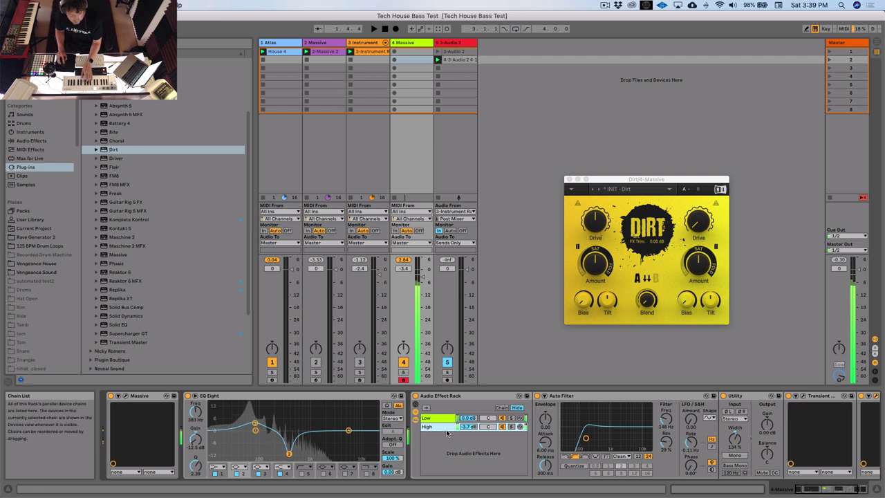
{"action": "scroll", "coordinate": [447, 432], "scroll_direction": "right", "scroll_amount": 3}
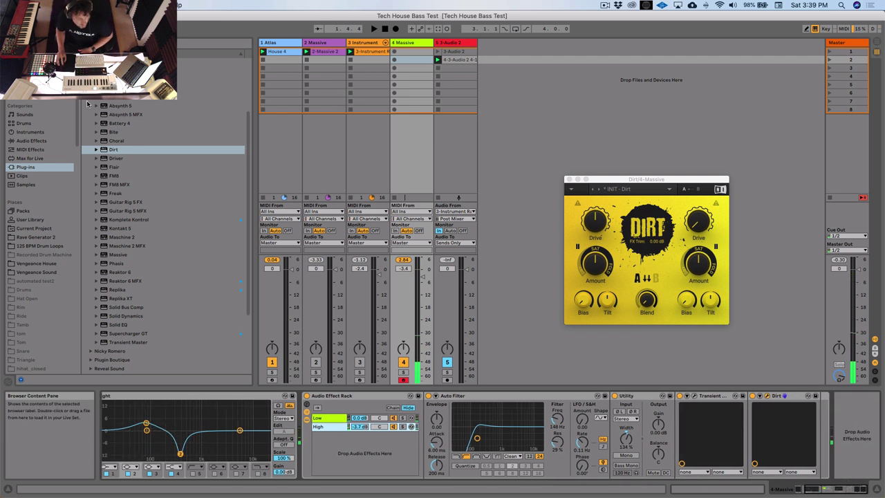
Add the Universal Audio UAD Teletronix LA-2 plug-in after the Audio Effect Rack and move its window off the mixer
{"action": "key", "text": "Left"}
{"action": "left_click", "coordinate": [107, 247]}
{"action": "left_click", "coordinate": [92, 247]}
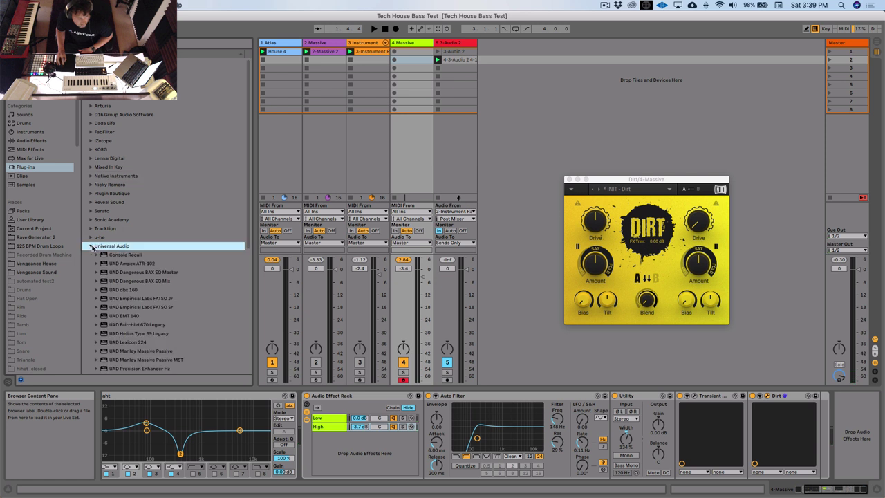
{"action": "scroll", "coordinate": [149, 295], "scroll_direction": "down", "scroll_amount": 8}
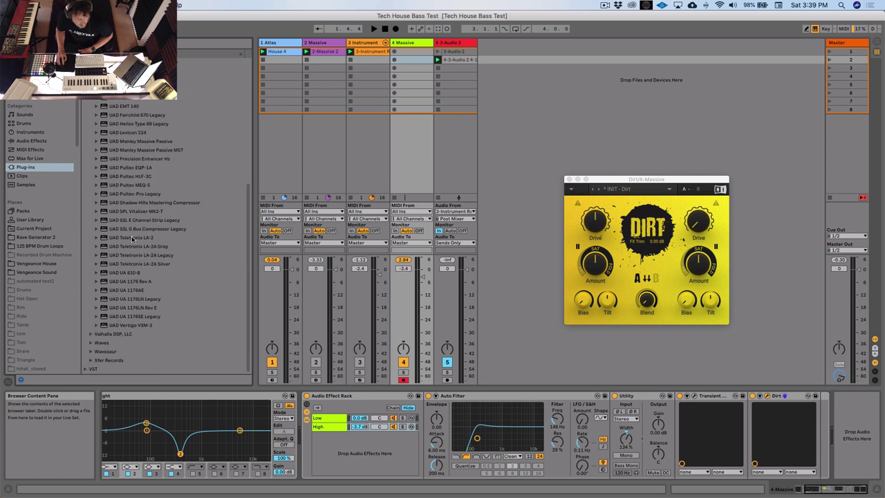
{"action": "left_click", "coordinate": [132, 237]}
{"action": "mouse_move", "coordinate": [624, 380]}
{"action": "left_mouse_down"}
{"action": "mouse_move", "coordinate": [848, 426]}
{"action": "mouse_move", "coordinate": [844, 420]}
{"action": "left_mouse_up"}
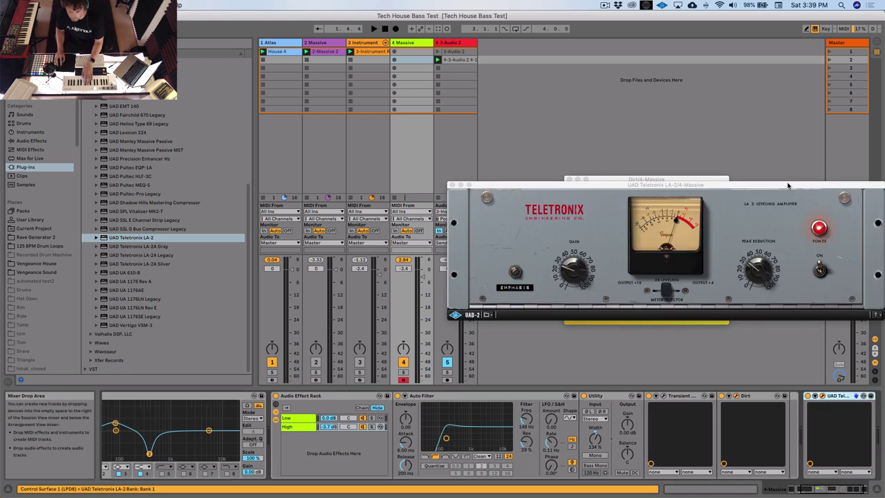
{"action": "left_click_drag", "start_coordinate": [786, 187], "coordinate": [627, 200]}
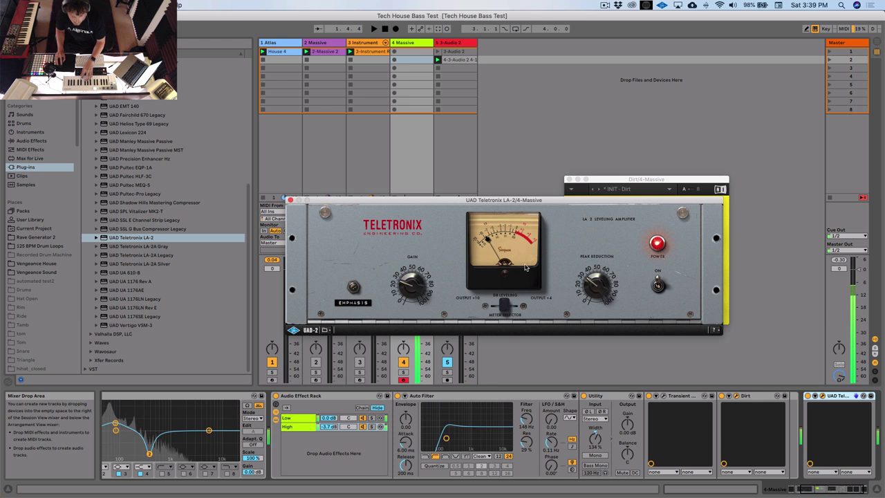
{"action": "left_click_drag", "start_coordinate": [336, 201], "coordinate": [536, 146]}
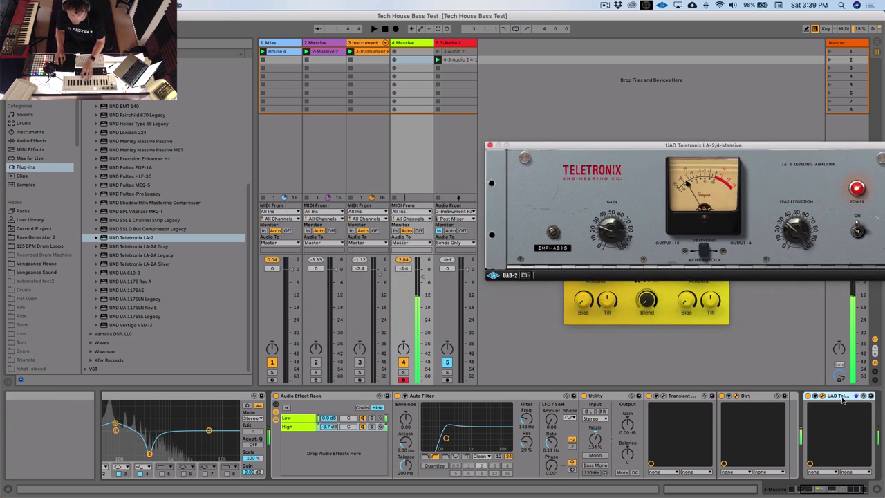
Compare the bass with the Teletronix LA-2 on and bypassed, check its Gain control, and close its window
{"action": "left_click", "coordinate": [811, 399]}
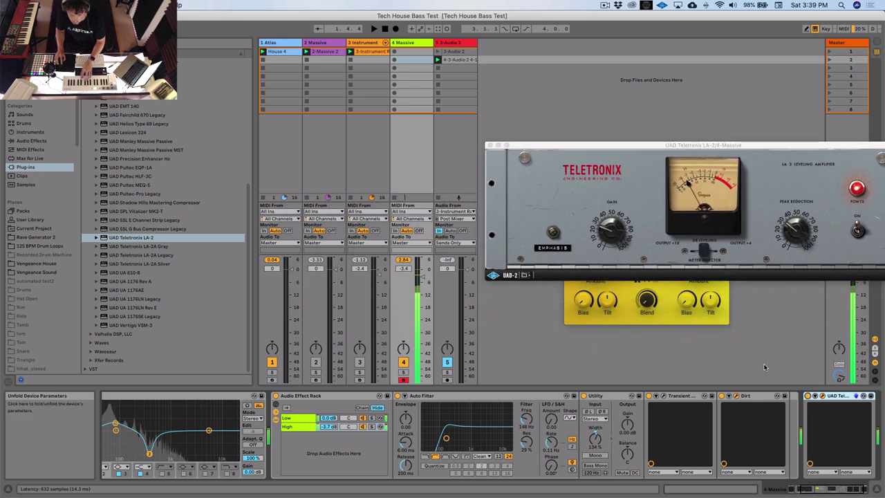
{"action": "left_click", "coordinate": [611, 235]}
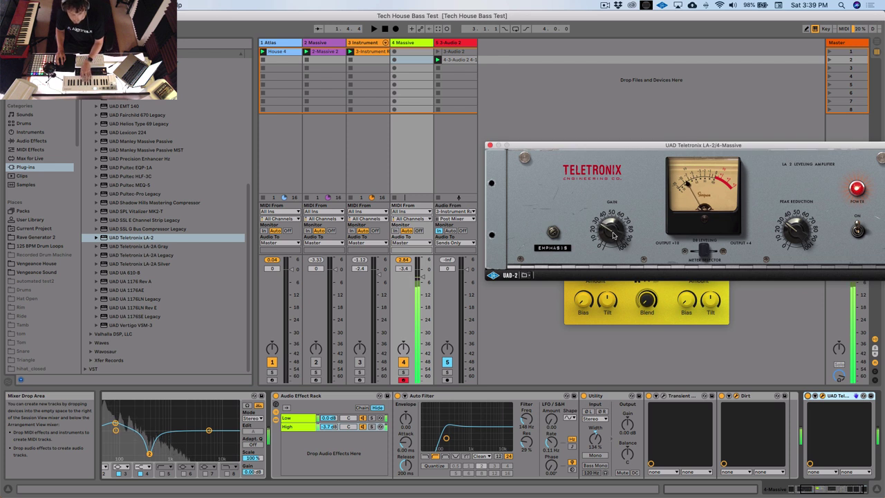
{"action": "left_click", "coordinate": [809, 399]}
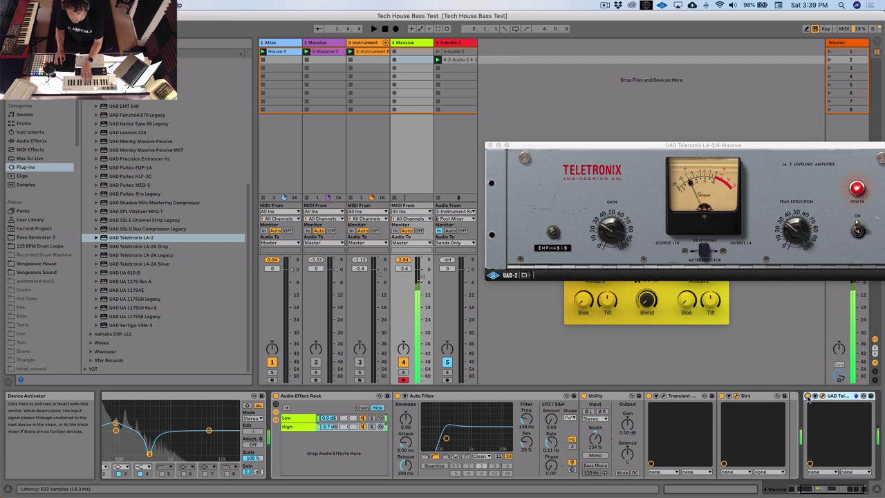
{"action": "left_click", "coordinate": [489, 146]}
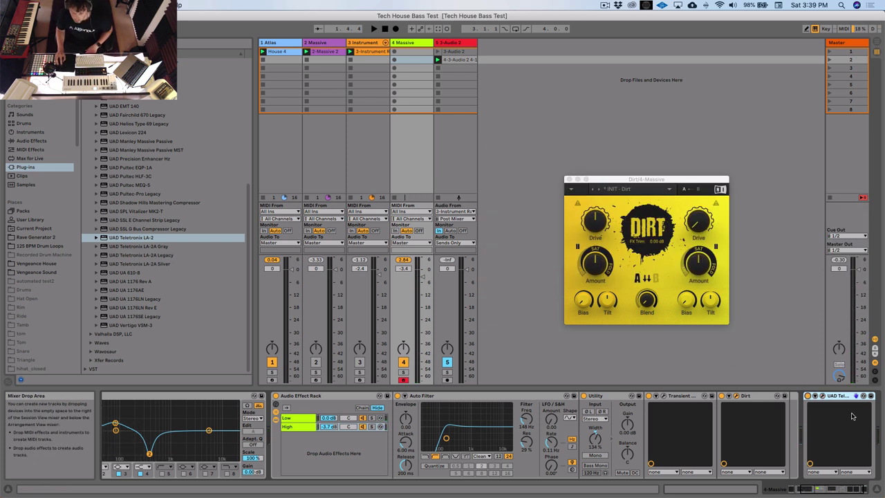
Collapse the Universal Audio plug-in folder and expand the Valhalla DSP, LLC folder
{"action": "left_click", "coordinate": [827, 486]}
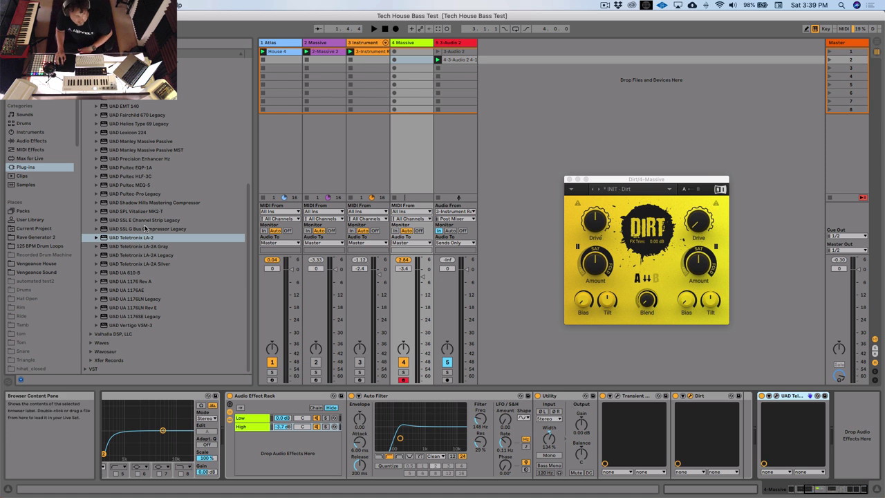
{"action": "scroll", "coordinate": [104, 226], "scroll_direction": "up", "scroll_amount": 8}
{"action": "left_click", "coordinate": [90, 246]}
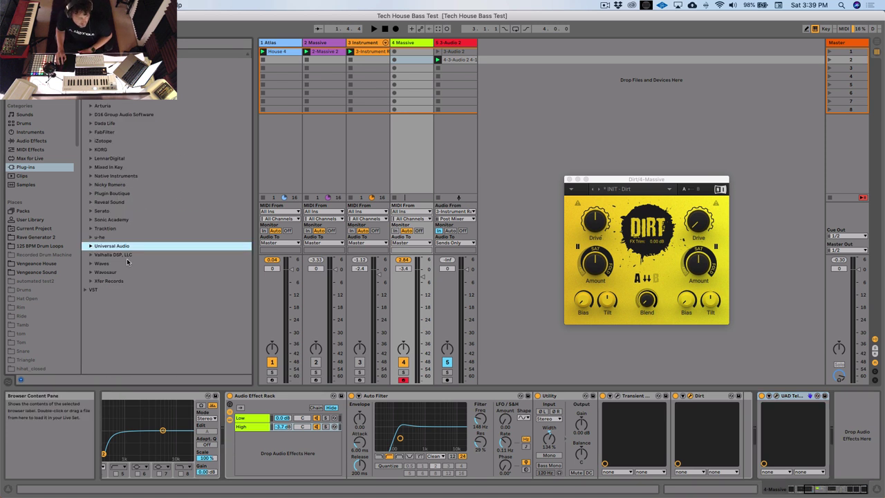
{"action": "key", "text": "Down"}
{"action": "key", "text": "Right"}
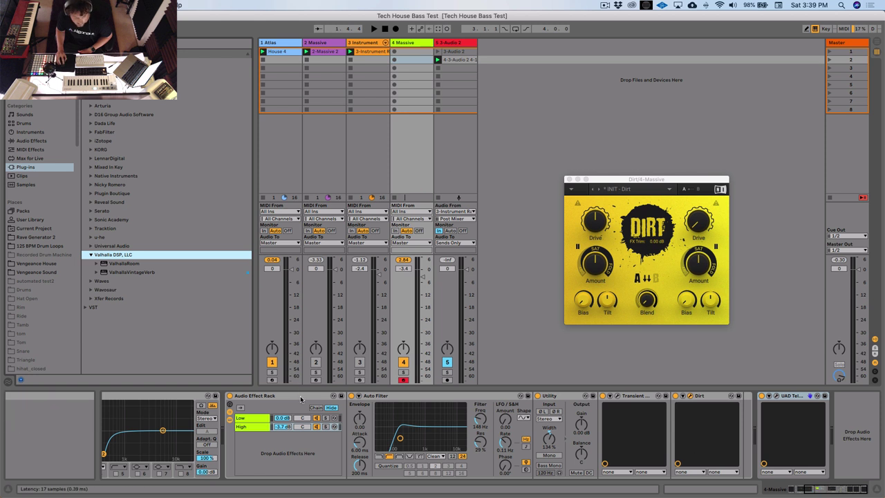
Add the ValhallaRoom plug-in to the High chain between Transient Master and Dirt
{"action": "left_click", "coordinate": [255, 434]}
{"action": "left_click", "coordinate": [255, 427]}
{"action": "left_click", "coordinate": [255, 419]}
{"action": "left_click", "coordinate": [255, 427]}
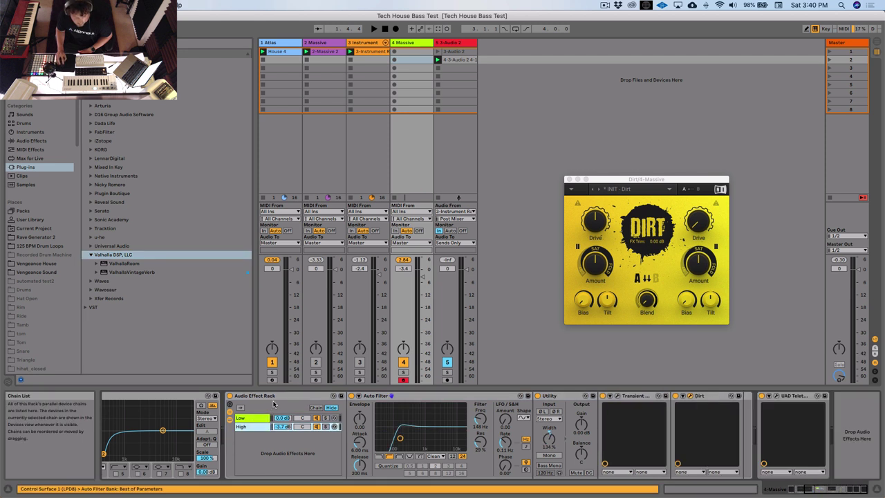
{"action": "left_click", "coordinate": [135, 271]}
{"action": "left_click_drag", "start_coordinate": [128, 265], "coordinate": [257, 410]}
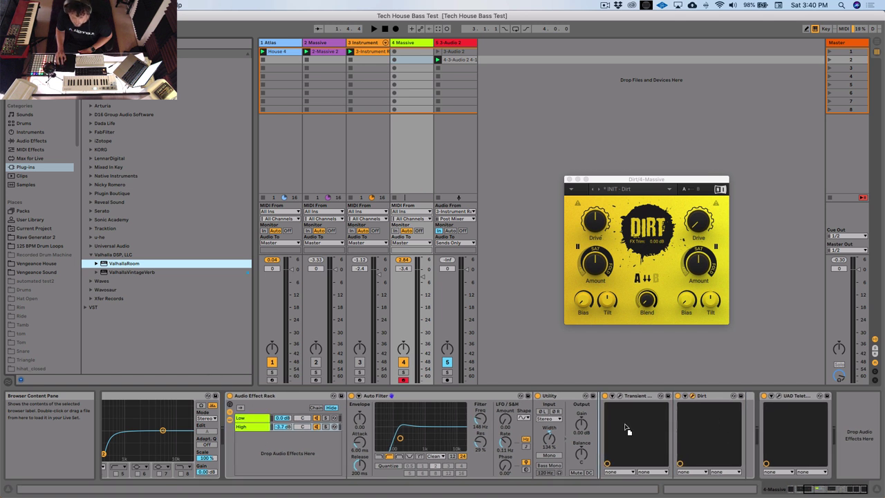
{"action": "left_click_drag", "start_coordinate": [593, 428], "coordinate": [669, 428]}
{"action": "left_click_drag", "start_coordinate": [657, 148], "coordinate": [663, 125]}
Lower ValhallaRoom's Mix to 4.1% and close its window
{"action": "left_click", "coordinate": [517, 213]}
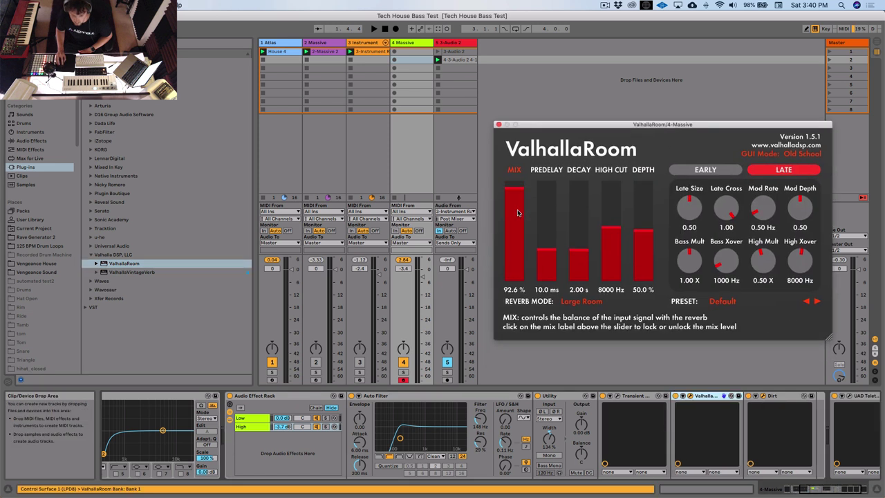
{"action": "left_click_drag", "start_coordinate": [517, 213], "coordinate": [520, 278]}
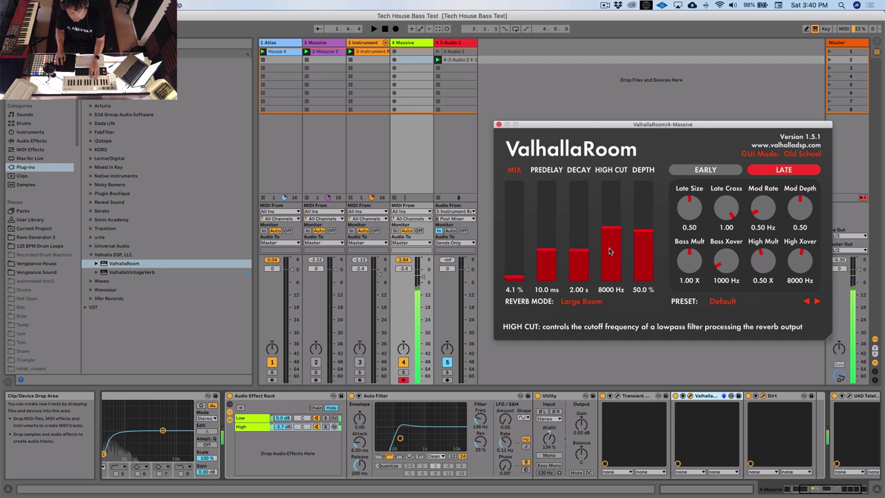
{"action": "left_click", "coordinate": [498, 126]}
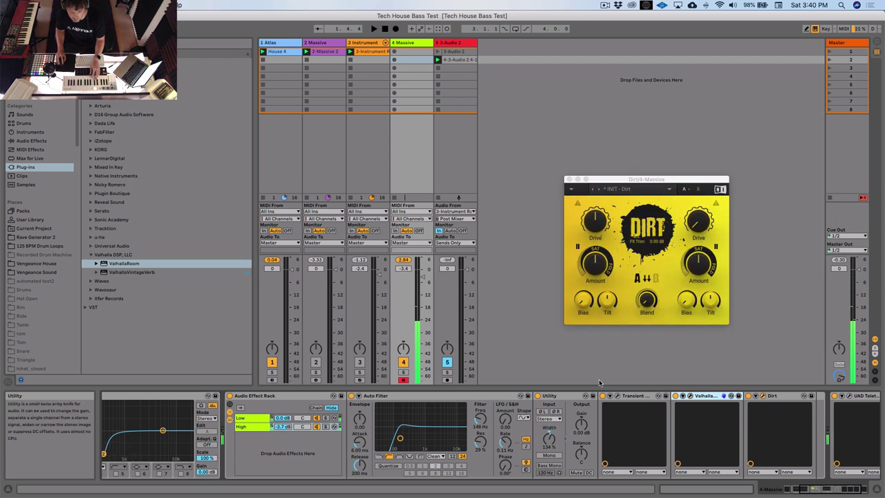
Set ValhallaRoom's Mix to 2.3%, Decay to 1.26 s and High Cut to 8130 Hz, and close its window
{"action": "left_click", "coordinate": [688, 395]}
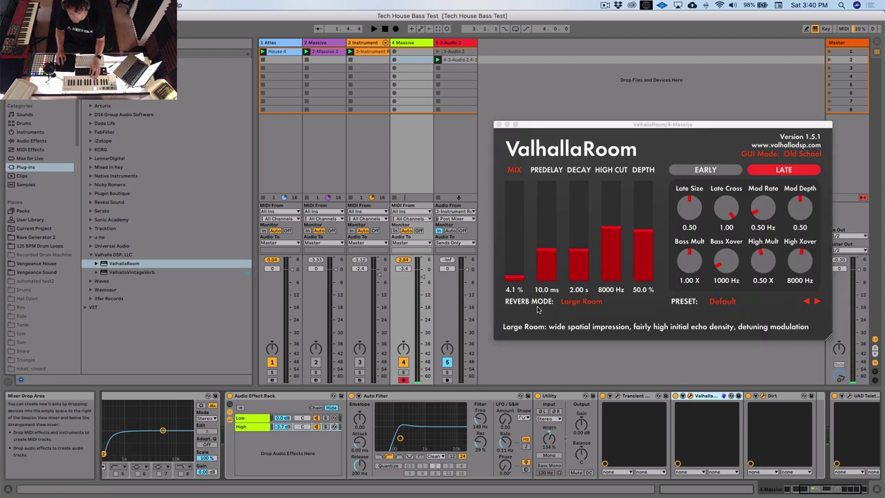
{"action": "left_click_drag", "start_coordinate": [520, 282], "coordinate": [522, 280]}
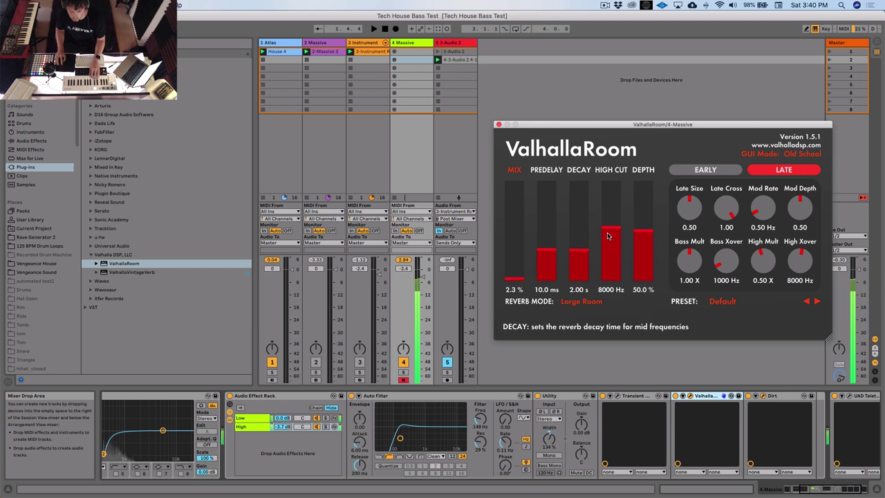
{"action": "left_click_drag", "start_coordinate": [585, 250], "coordinate": [583, 257]}
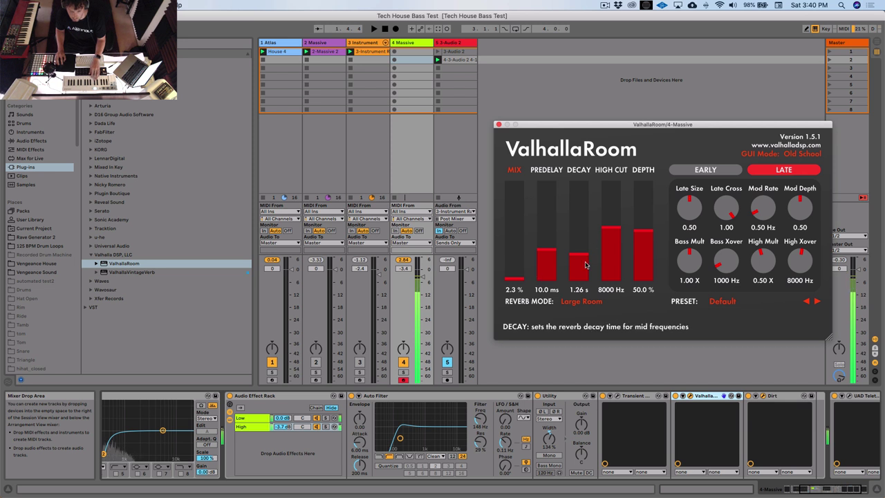
{"action": "left_click_drag", "start_coordinate": [613, 232], "coordinate": [614, 229]}
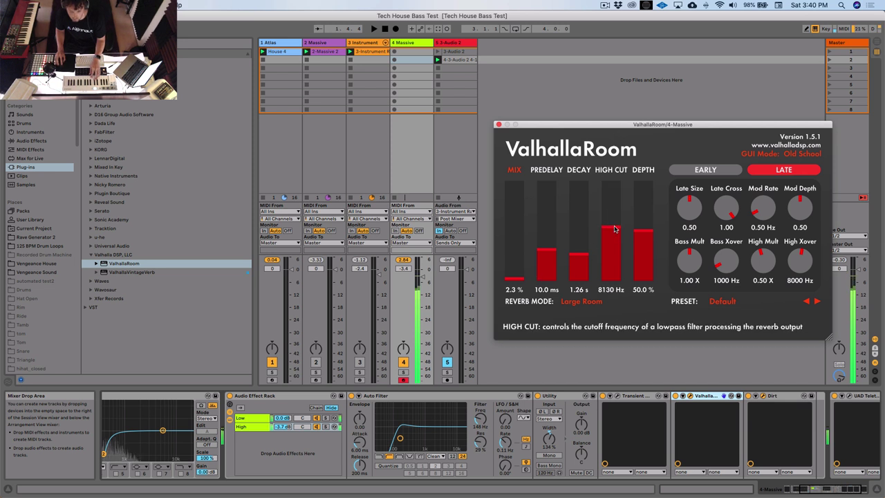
{"action": "left_click", "coordinate": [499, 124]}
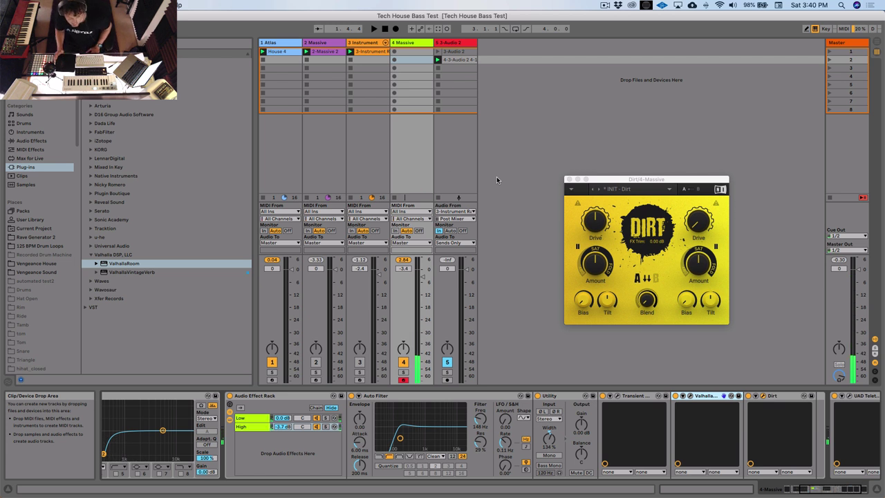
Audition the 2 Massive and 3 Instrument basslines one at a time with the Atlas drums, muting each again
{"action": "left_click", "coordinate": [412, 43]}
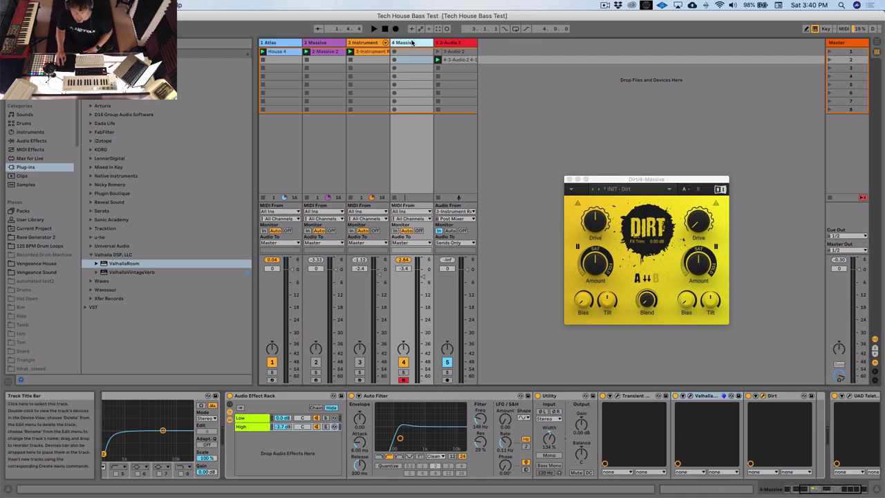
{"action": "left_click", "coordinate": [355, 43]}
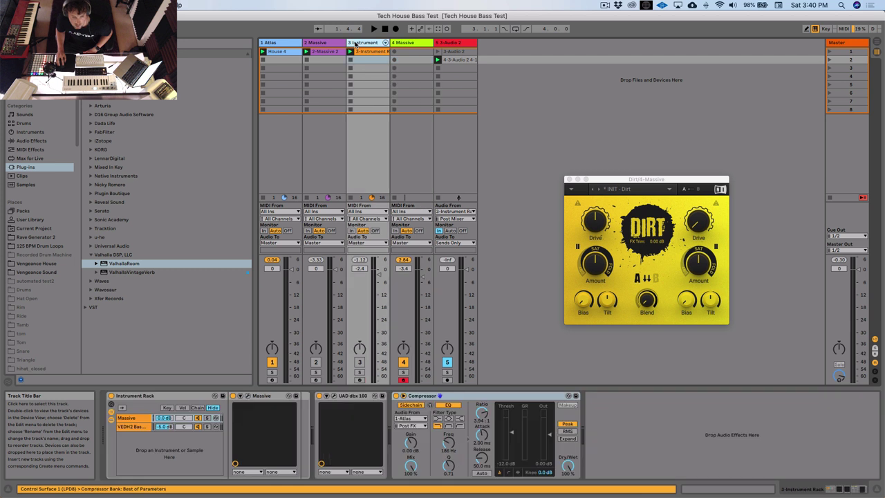
{"action": "left_click", "coordinate": [315, 362]}
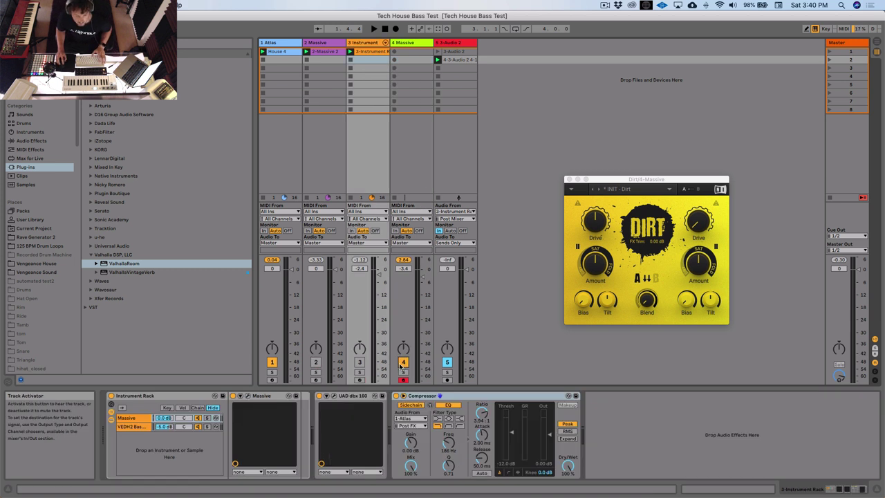
{"action": "left_click", "coordinate": [284, 45]}
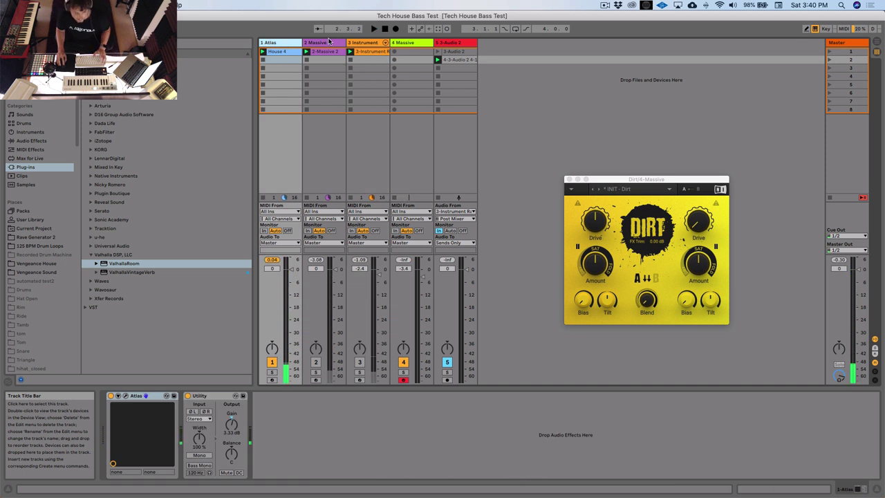
{"action": "left_click", "coordinate": [315, 361]}
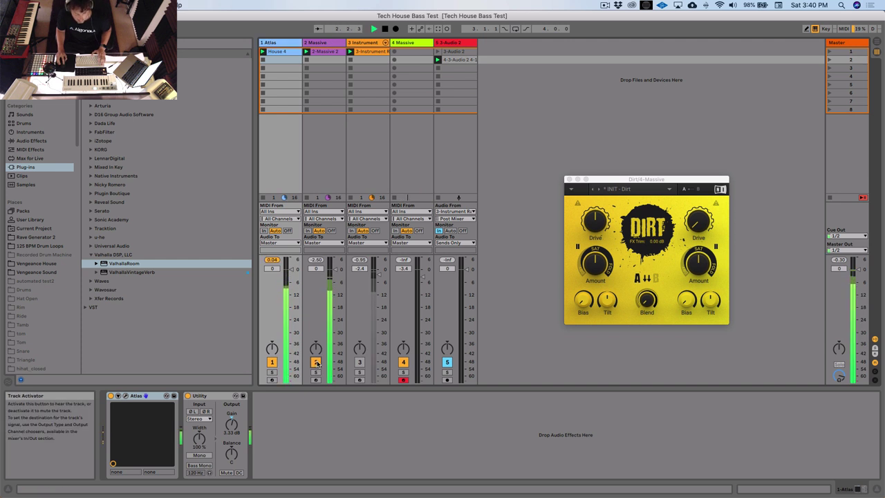
{"action": "left_click", "coordinate": [318, 362]}
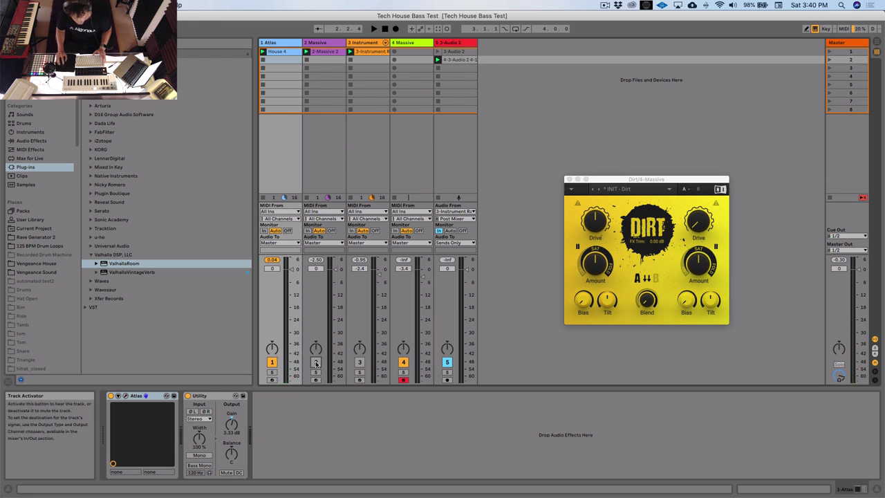
{"action": "left_click", "coordinate": [359, 363]}
{"action": "key", "text": "space"}
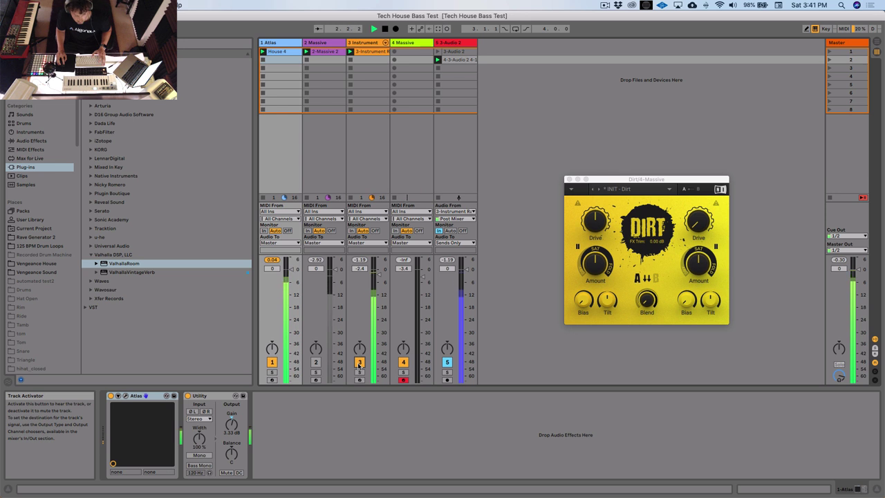
{"action": "left_click", "coordinate": [360, 362]}
{"action": "key", "text": "space"}
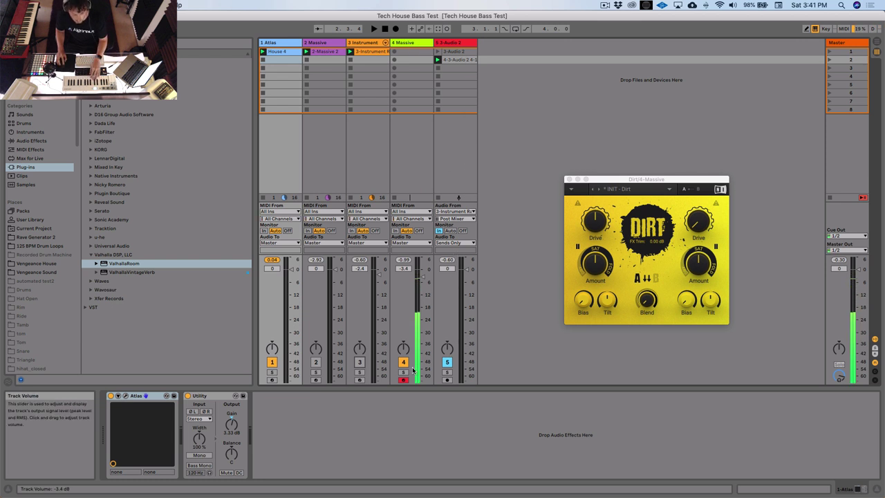
Copy the Atlas-sidechained Compressor from the 3 Instrument track to the end of the 4 Massive track's device chain
{"action": "left_click", "coordinate": [412, 42]}
{"action": "left_click", "coordinate": [840, 42]}
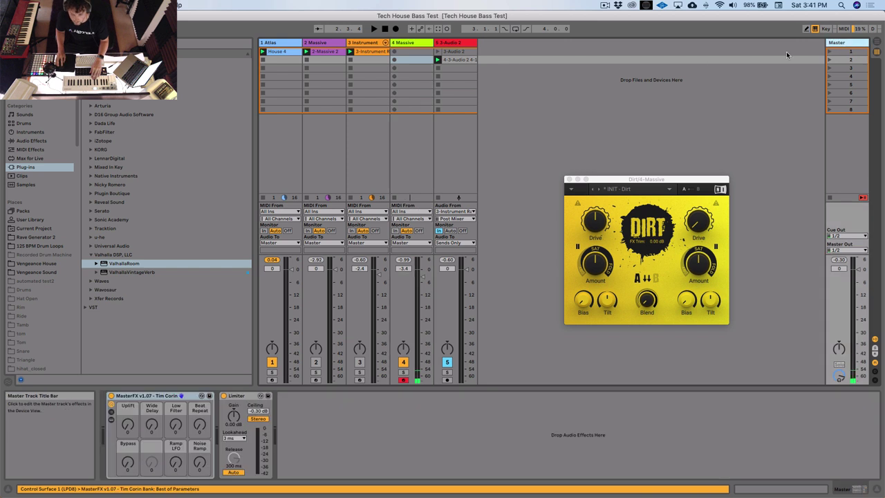
{"action": "left_click", "coordinate": [417, 45]}
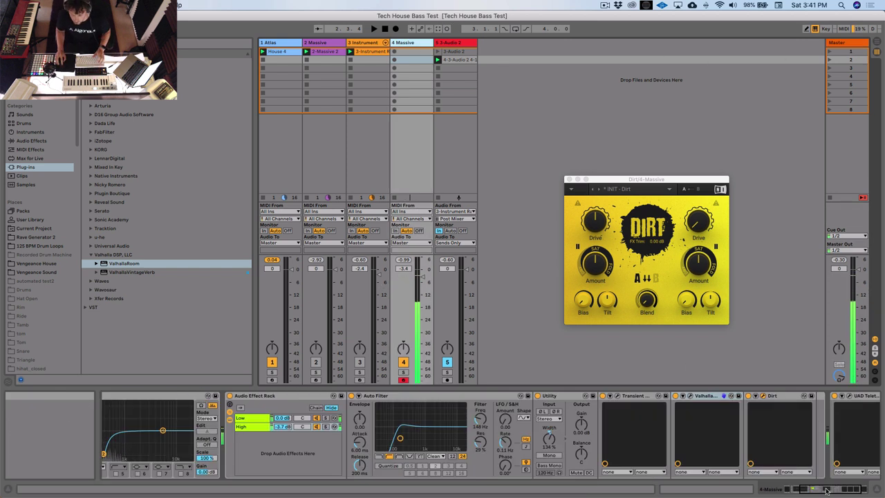
{"action": "left_click", "coordinate": [367, 45]}
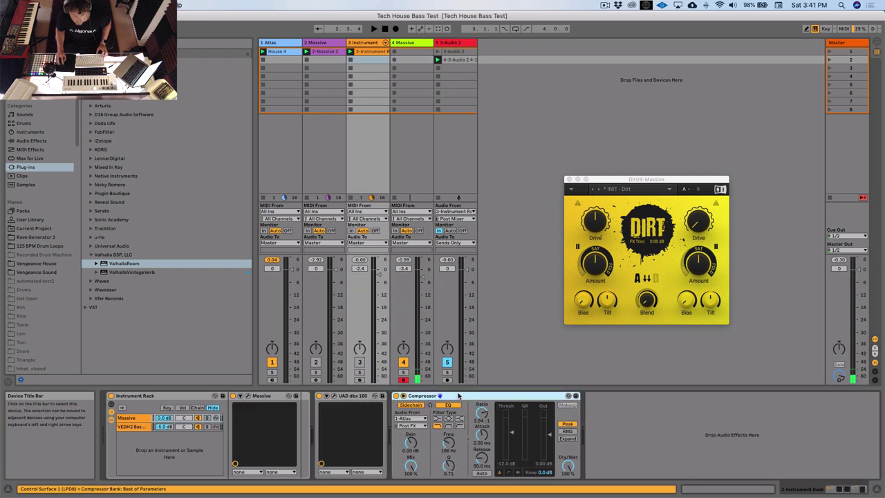
{"action": "left_click", "coordinate": [410, 297]}
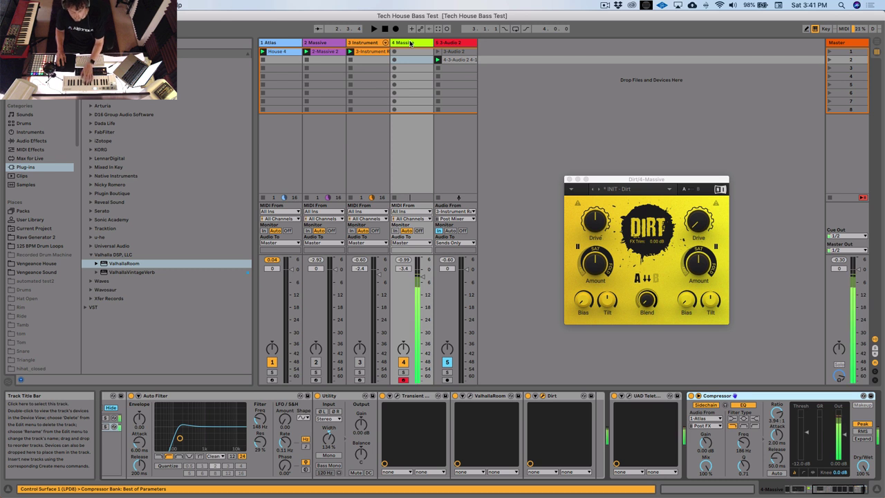
Rehearse the bassline over the drums and record it as a four-bar MIDI clip in the 4 Massive track's first slot
{"action": "key", "text": "space"}
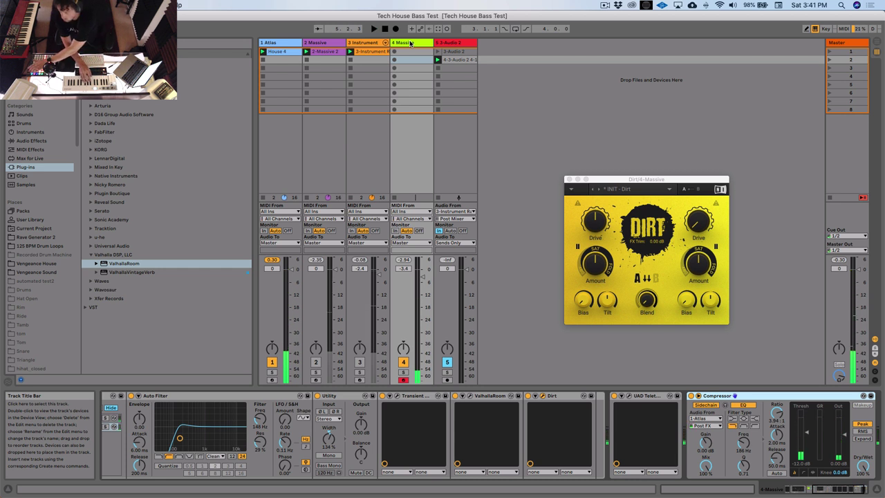
{"action": "key", "text": "space"}
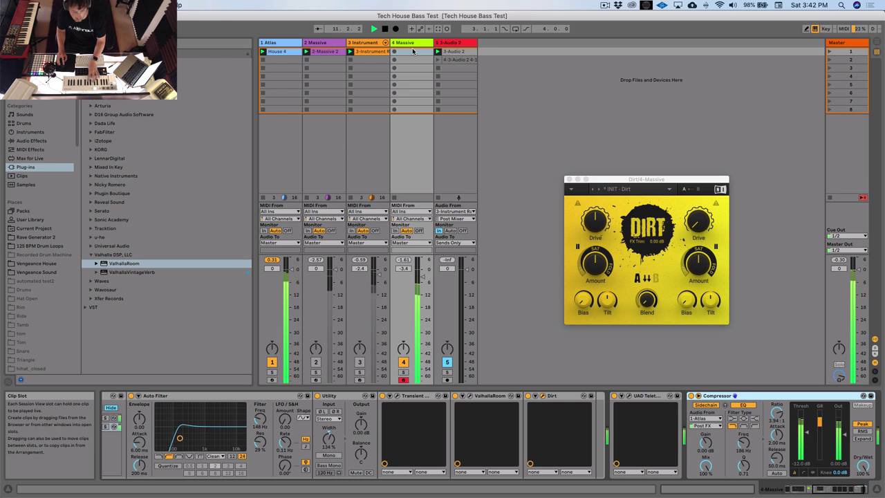
{"action": "key", "text": "space"}
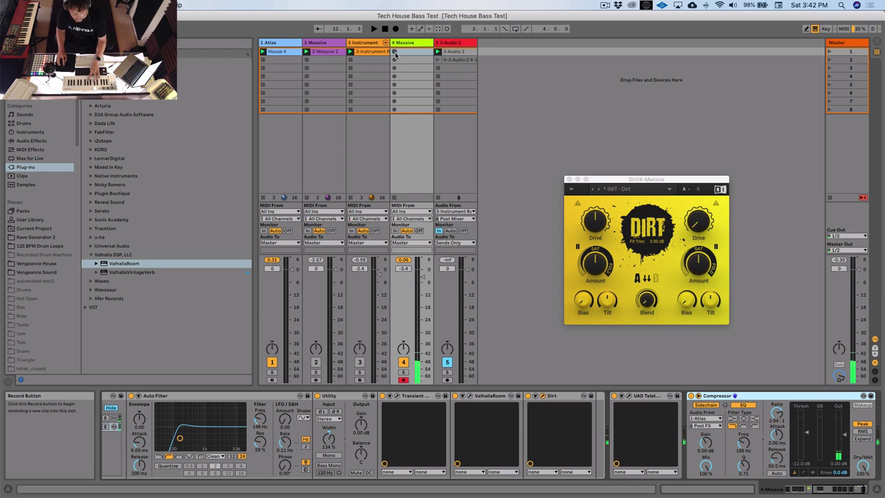
{"action": "left_click", "coordinate": [394, 52]}
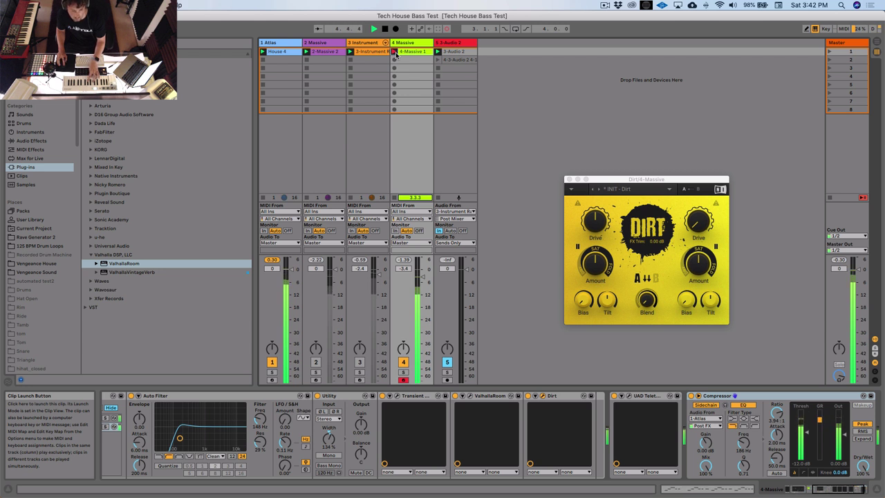
{"action": "left_click", "coordinate": [395, 54]}
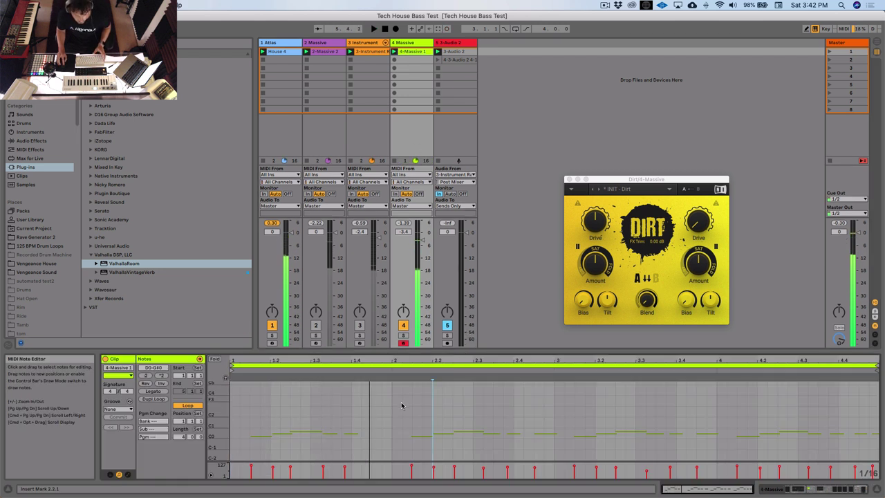
Add an F0 note from 1.4.3 to 2.1.1 in the 4-Massive clip, quantize all its notes and start playback
{"action": "left_click_drag", "start_coordinate": [377, 353], "coordinate": [371, 209]}
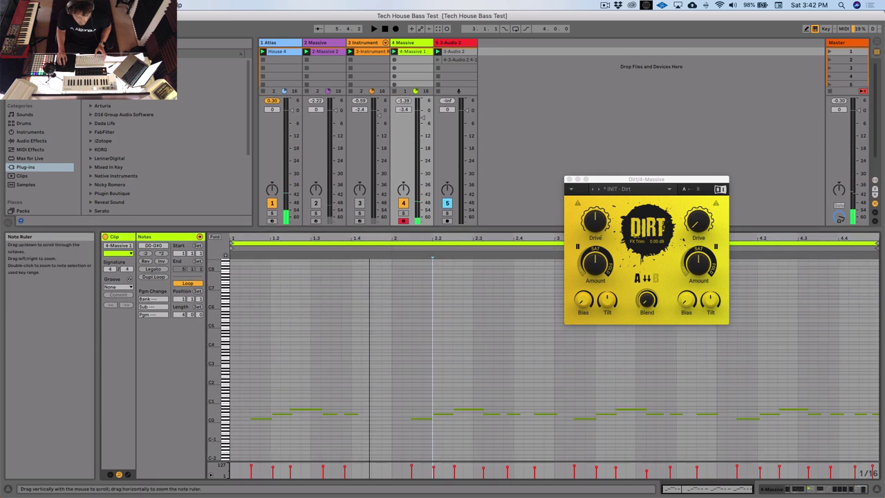
{"action": "left_click_drag", "start_coordinate": [219, 389], "coordinate": [215, 391]}
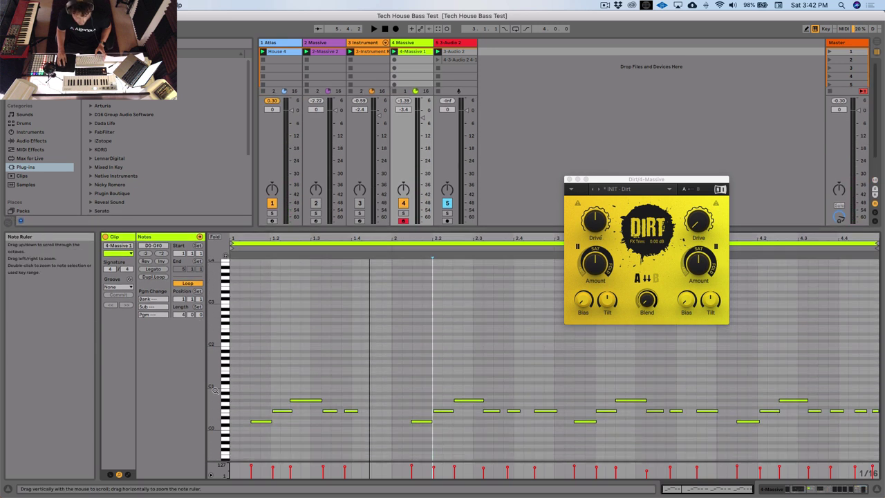
{"action": "double_click", "coordinate": [374, 411]}
{"action": "left_click_drag", "start_coordinate": [385, 417], "coordinate": [393, 415]}
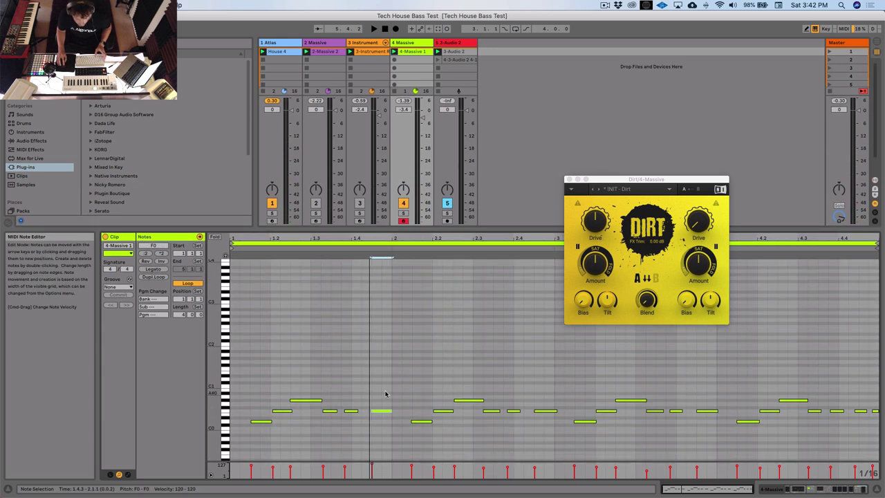
{"action": "key", "text": "super+a"}
{"action": "key", "text": "space"}
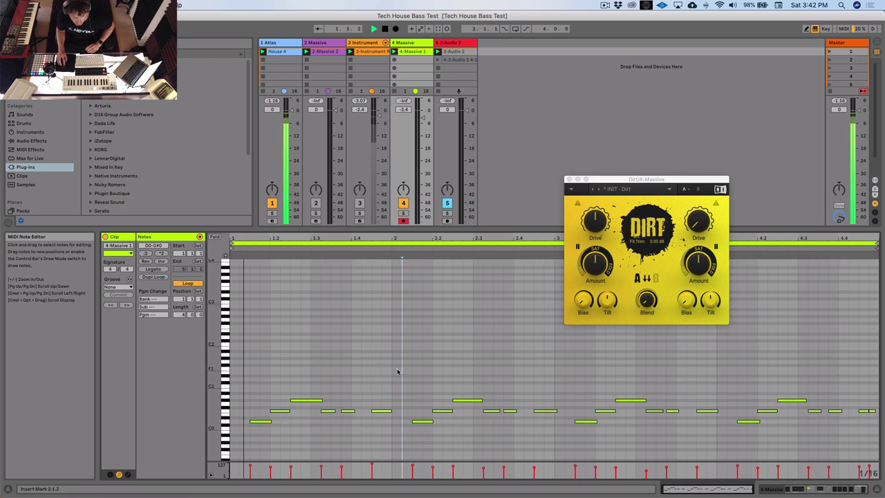
Hide the open Dirt plug-in window and listen to the quantized clip through to its end
{"action": "double_click", "coordinate": [396, 370]}
{"action": "double_click", "coordinate": [397, 370]}
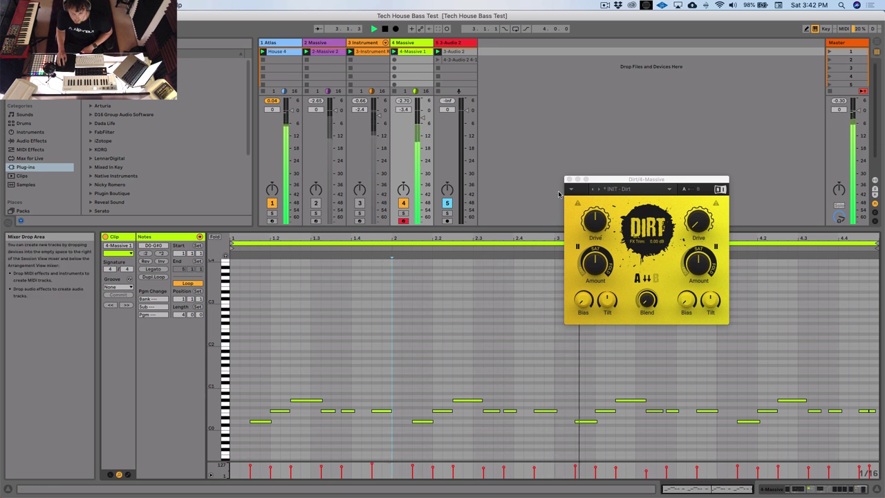
{"action": "key", "text": "super+alt+p"}
{"action": "left_click_drag", "start_coordinate": [209, 359], "coordinate": [214, 361]}
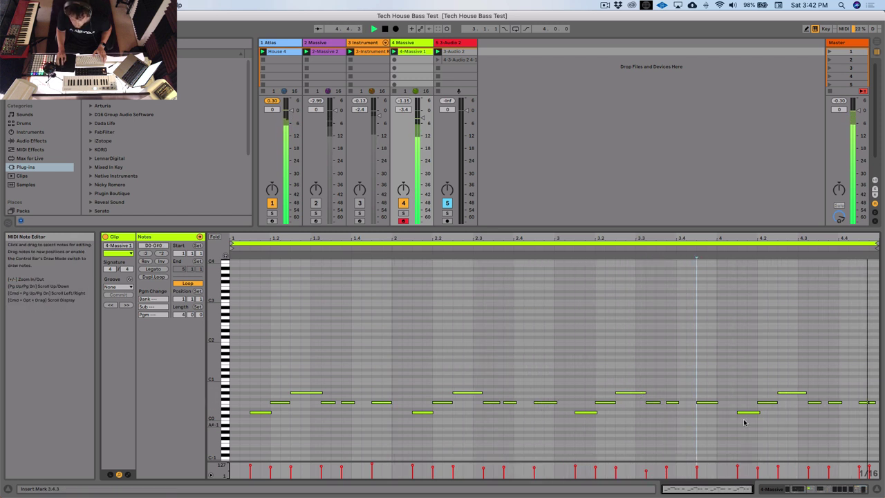
{"action": "key", "text": "space"}
Remove the overlapping last note, transpose the remaining note at 4.4.3 to D#1 and play the clip
{"action": "left_click_drag", "start_coordinate": [858, 392], "coordinate": [869, 408]}
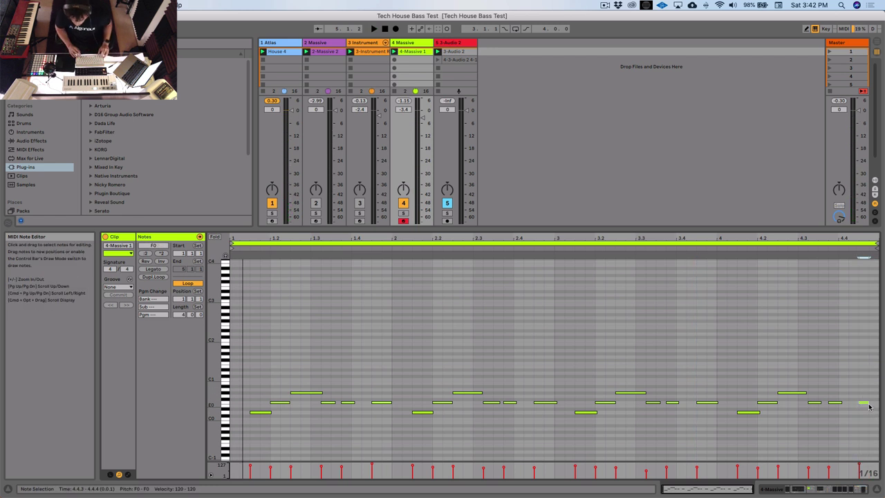
{"action": "key", "text": "shift+Up"}
{"action": "key", "text": "Down"}
{"action": "key", "text": "Down"}
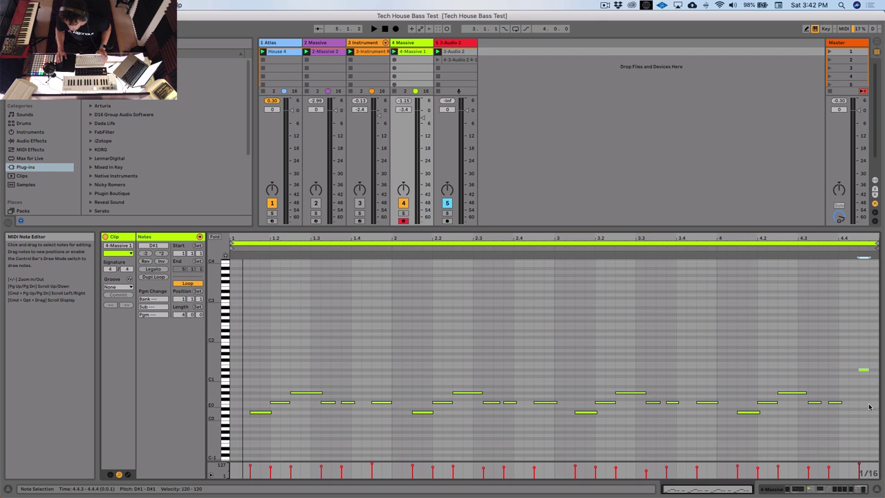
{"action": "key", "text": "space"}
{"action": "left_click", "coordinate": [796, 362]}
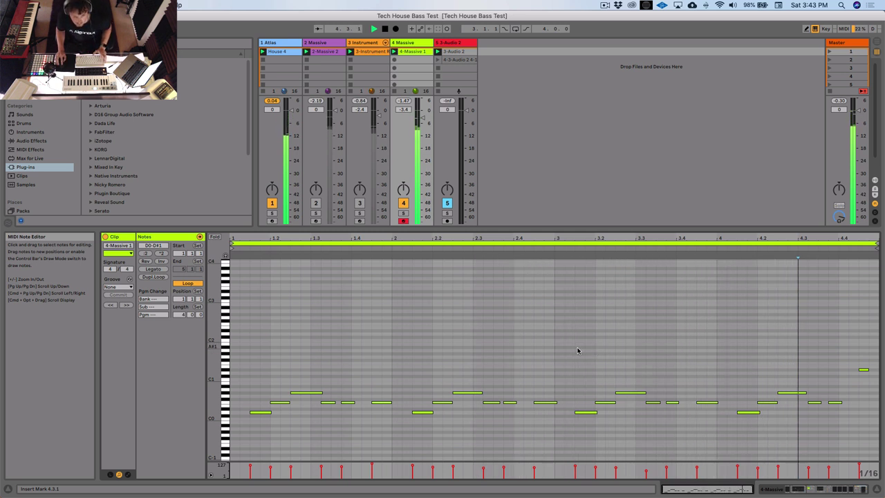
Lengthen the D#1 note at 4.4.3 to the end of the clip and play the loop from its start
{"action": "key", "text": "space"}
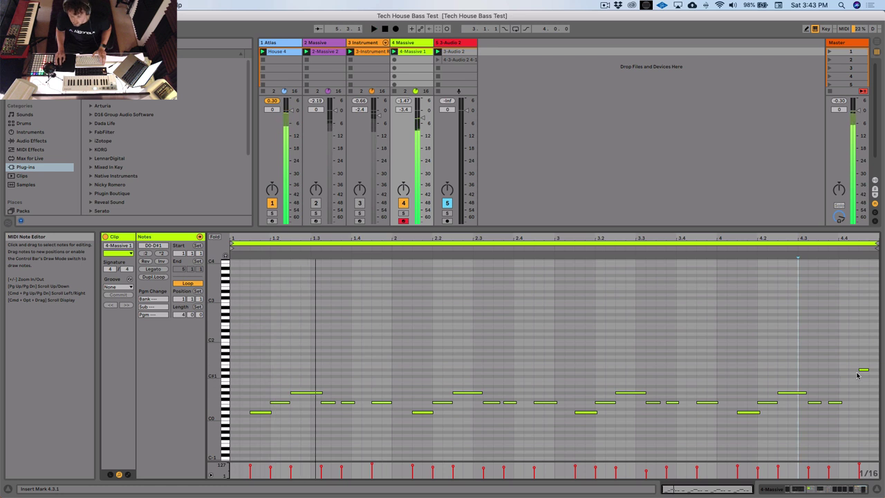
{"action": "left_click", "coordinate": [873, 370]}
{"action": "left_click", "coordinate": [869, 376]}
{"action": "key", "text": "space"}
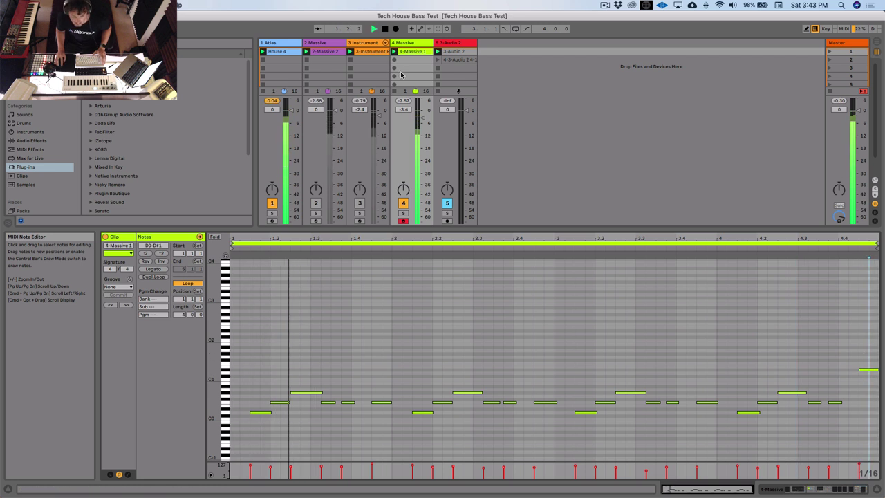
{"action": "key", "text": "space"}
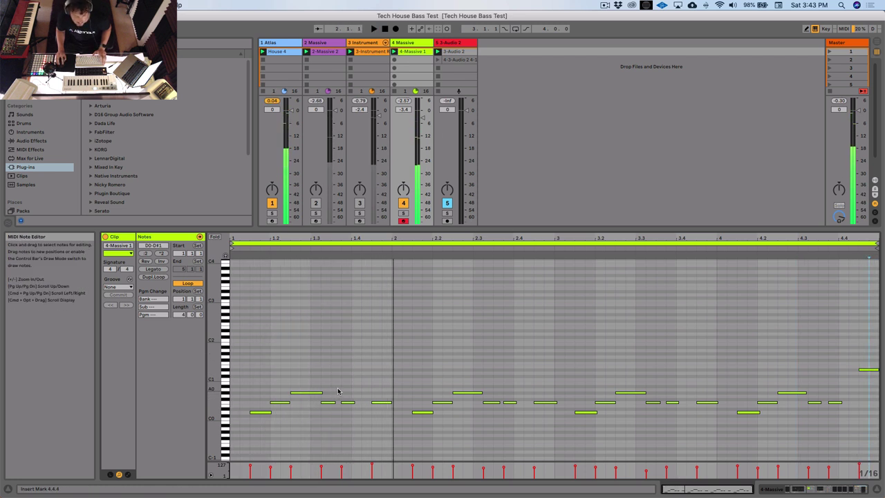
Play the 4-Massive clip, shorten the G#0 note at 1.2.3 slightly and listen to the loop through to its end
{"action": "key", "text": "space"}
{"action": "left_click", "coordinate": [320, 393]}
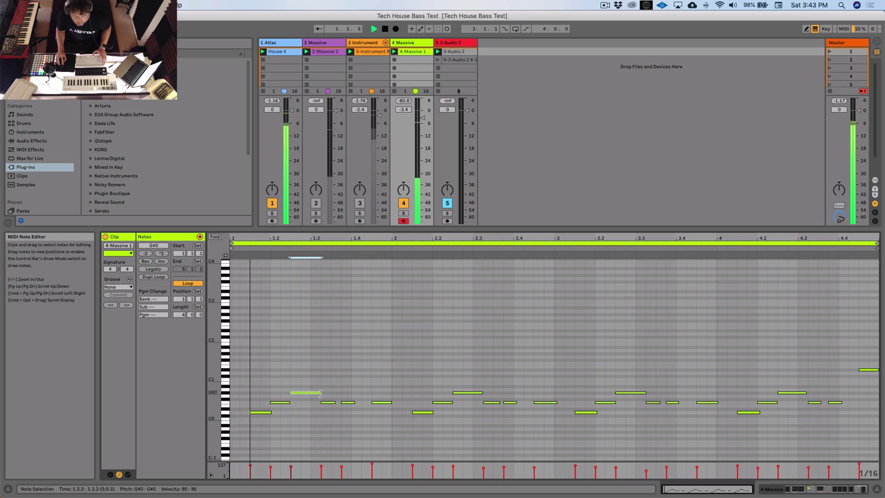
{"action": "left_click", "coordinate": [340, 395]}
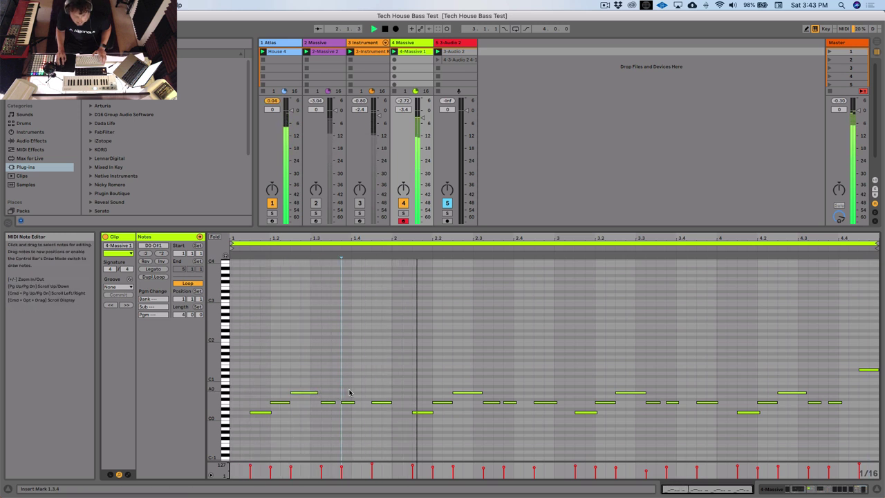
{"action": "left_click", "coordinate": [575, 402]}
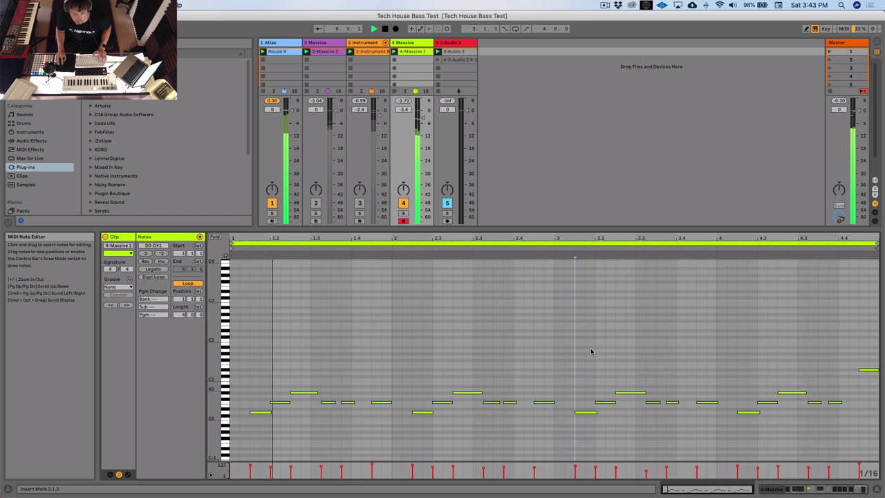
Compare the 4 Massive track with its Audio Effect Rack bypassed and active, and review the settings of its Massive patch
{"action": "key", "text": "ctrl+alt+i"}
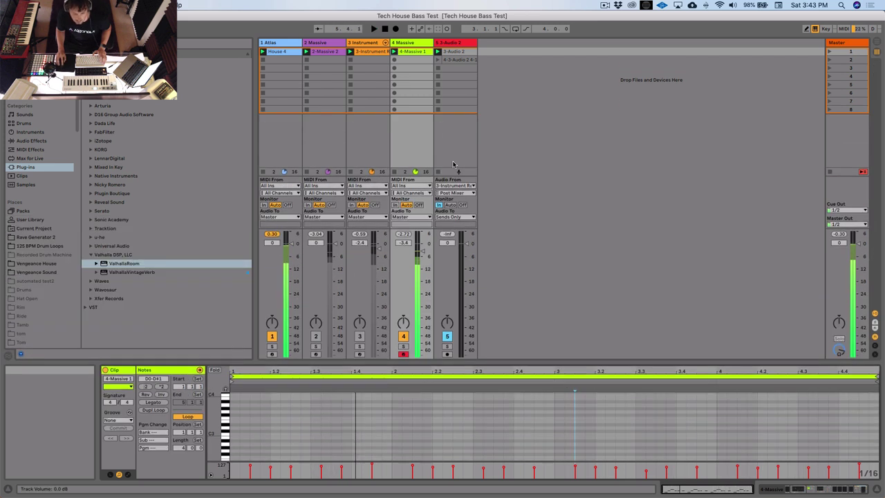
{"action": "left_click", "coordinate": [413, 43]}
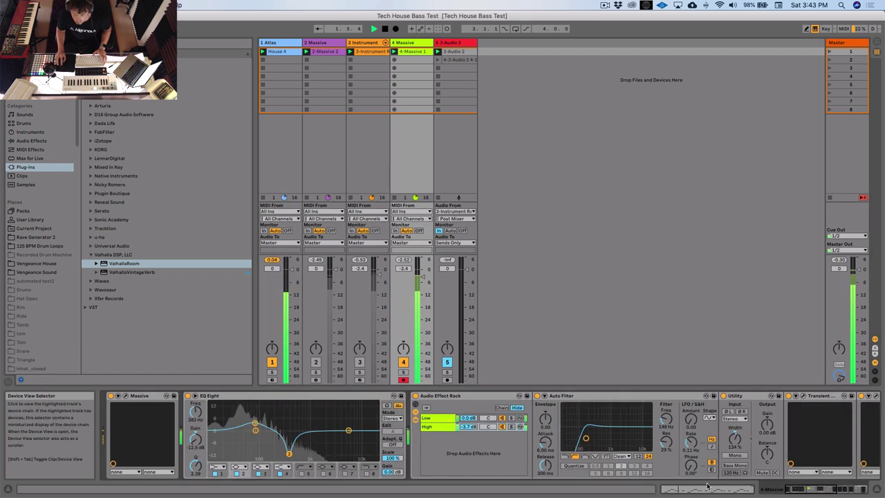
{"action": "left_click", "coordinate": [415, 397]}
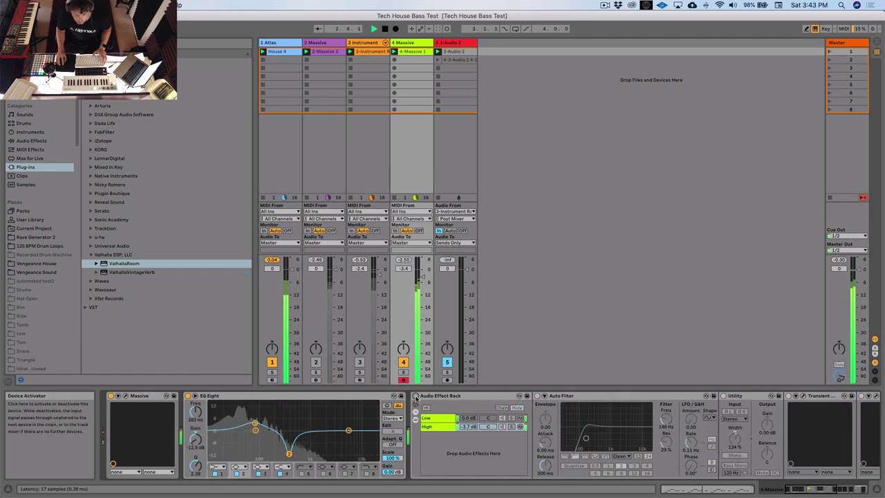
{"action": "left_click", "coordinate": [416, 397]}
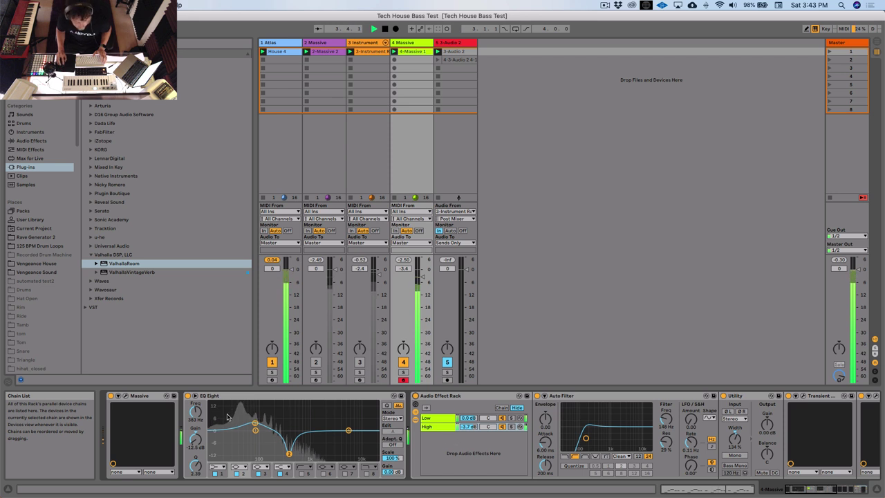
{"action": "left_click", "coordinate": [134, 403]}
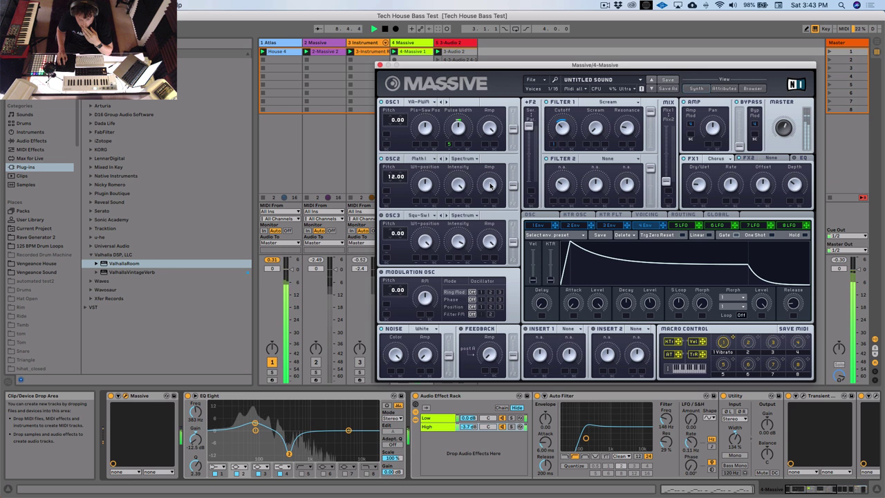
{"action": "key", "text": "super+alt+p"}
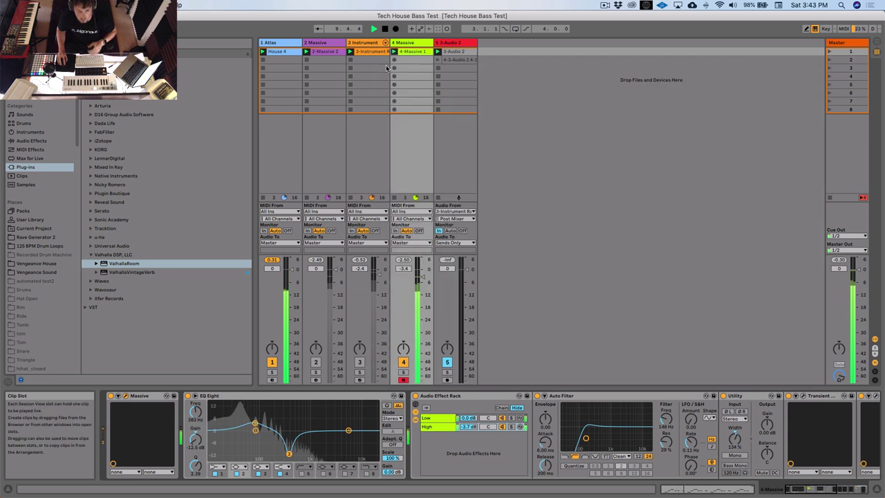
Set the audio input of the 3-Audio 2 track to 4-Massive
{"action": "left_click", "coordinate": [453, 390]}
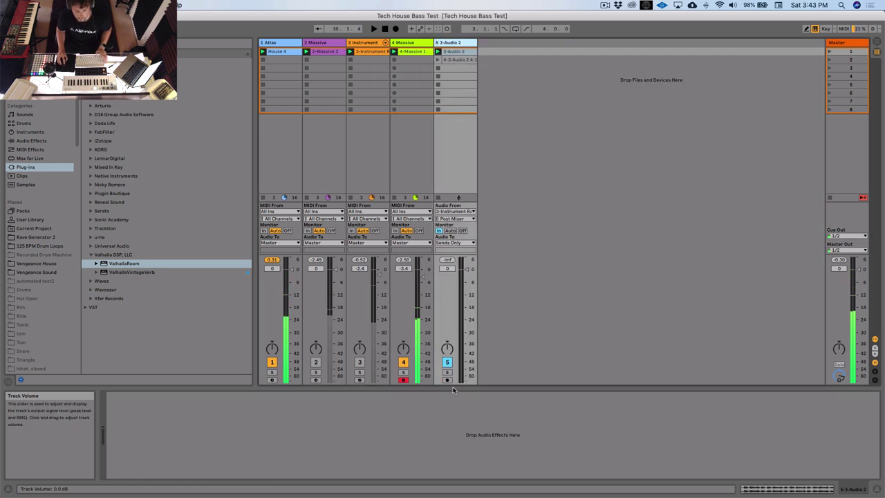
{"action": "left_click", "coordinate": [454, 211]}
{"action": "left_click", "coordinate": [447, 284]}
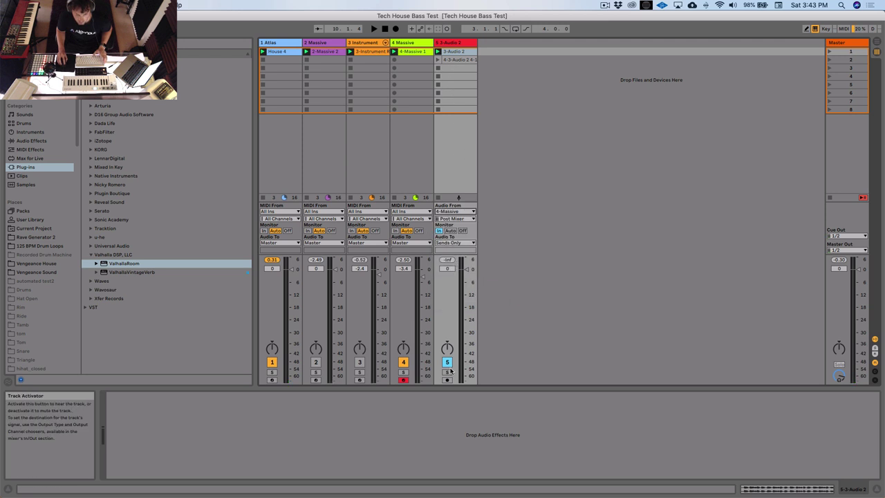
Arm the 3-Audio 2 track and record the playing Massive bassline as audio into its third clip slot
{"action": "key", "text": "space"}
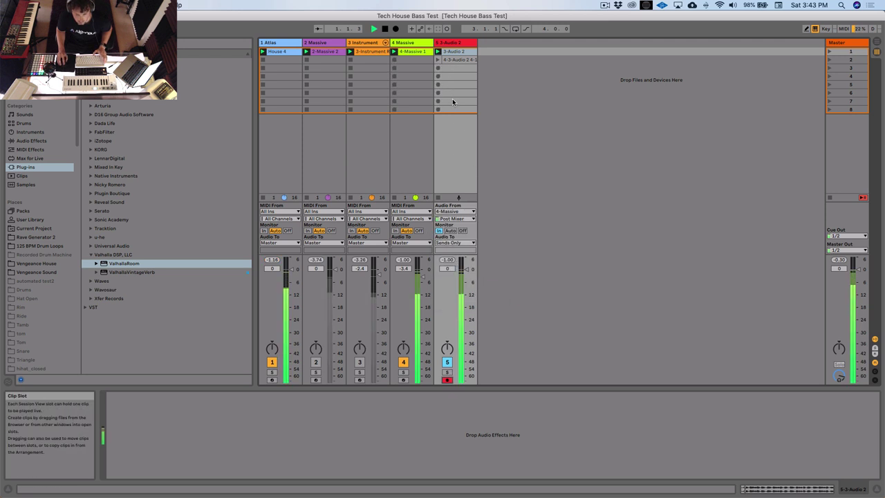
{"action": "left_click", "coordinate": [439, 68]}
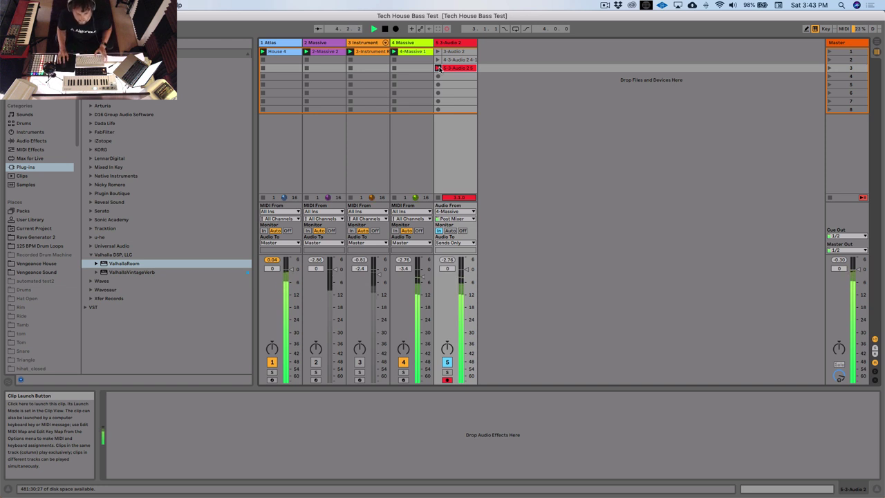
{"action": "left_click", "coordinate": [438, 68]}
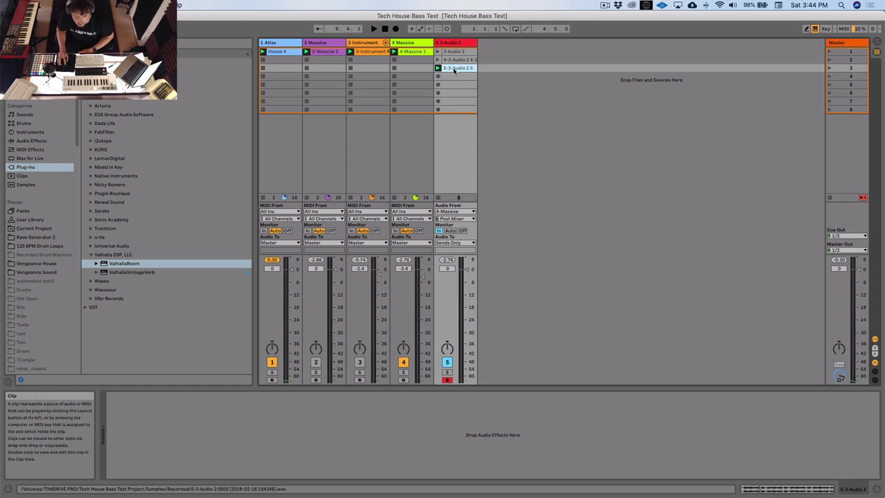
Solo the 3-Audio 2 track, route its output to Master and set its monitoring to Auto
{"action": "left_click", "coordinate": [413, 152]}
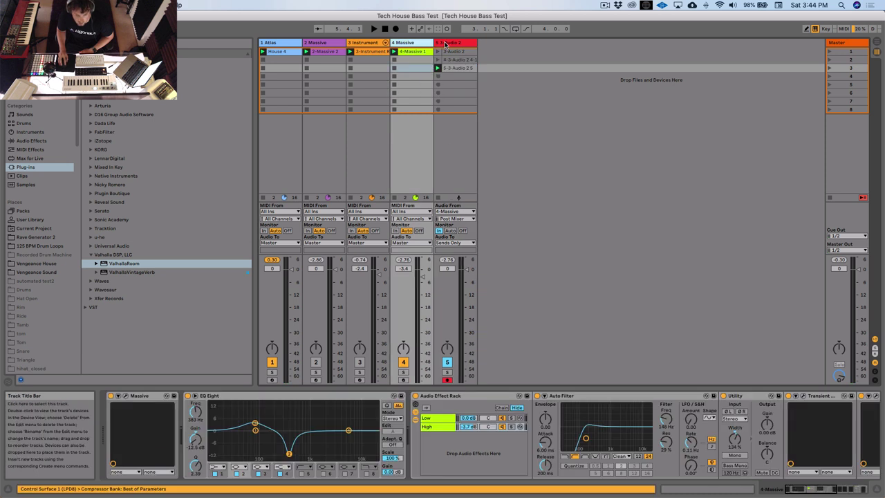
{"action": "left_click", "coordinate": [450, 166]}
{"action": "left_click", "coordinate": [446, 372]}
{"action": "left_click", "coordinate": [454, 243]}
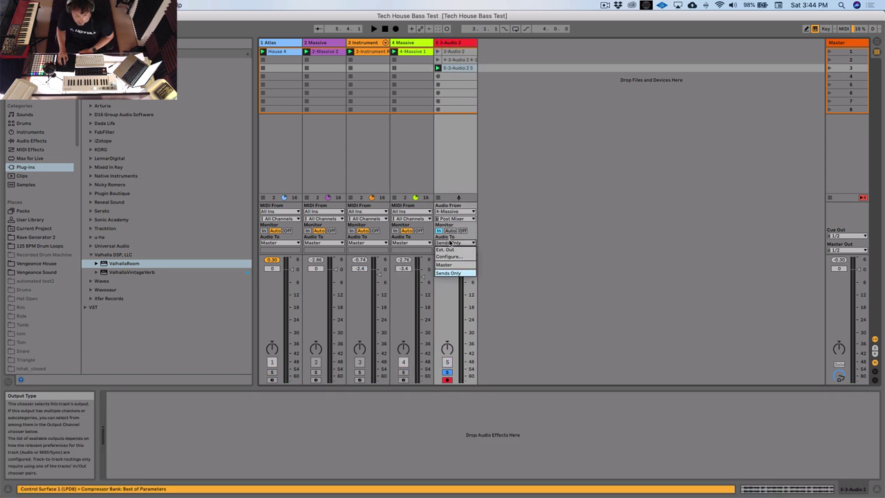
{"action": "left_click", "coordinate": [458, 254]}
{"action": "left_click", "coordinate": [450, 231]}
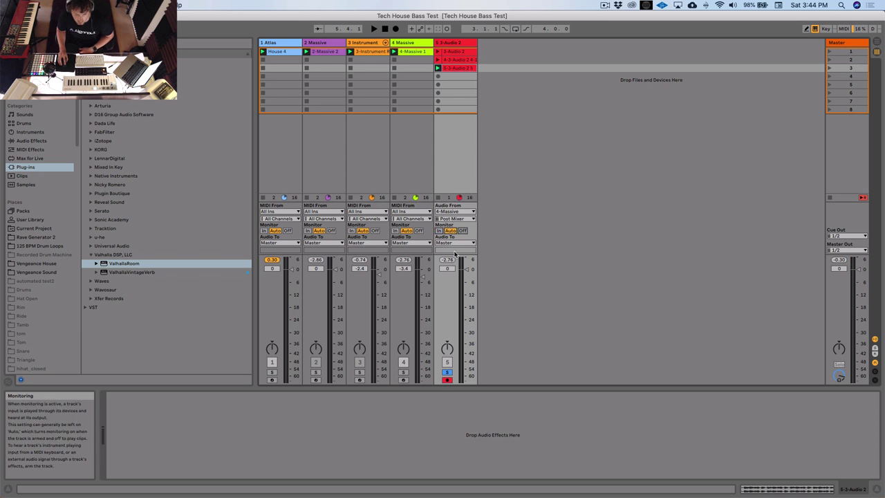
Launch the three recorded clips on the 3-Audio 2 track one after another to compare the basslines
{"action": "left_click", "coordinate": [456, 52]}
{"action": "left_click", "coordinate": [446, 52]}
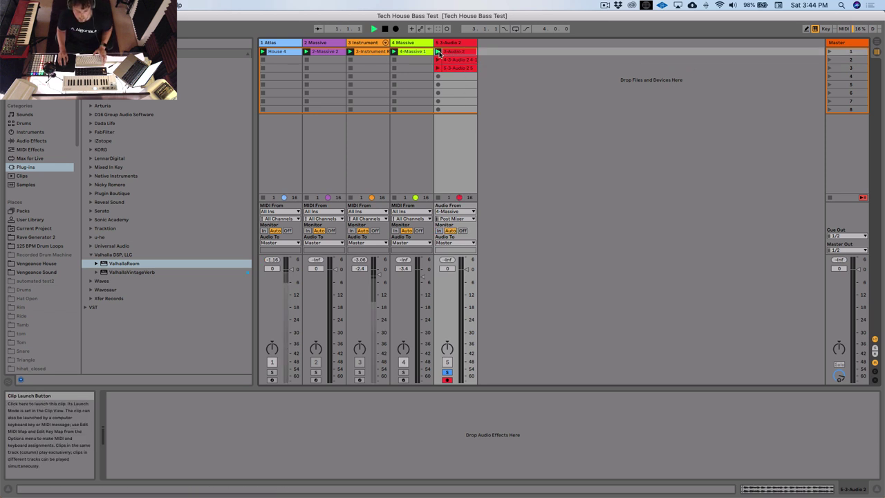
{"action": "left_click", "coordinate": [452, 60]}
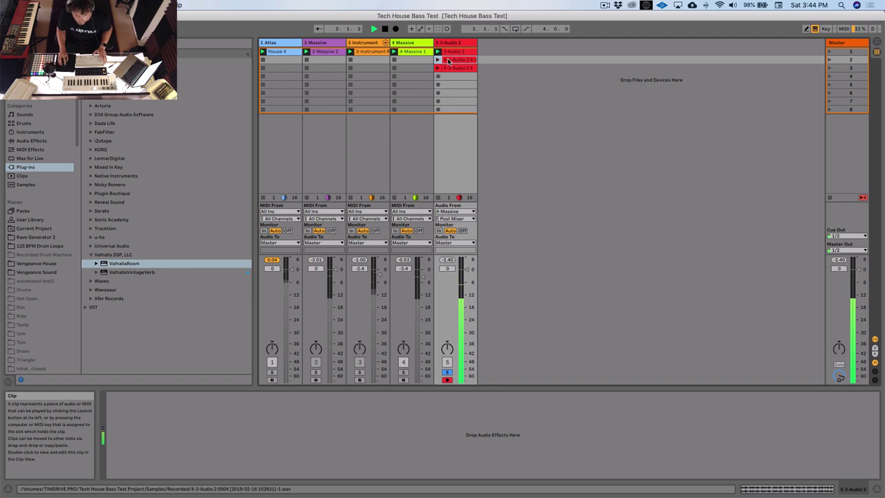
{"action": "left_click", "coordinate": [437, 60]}
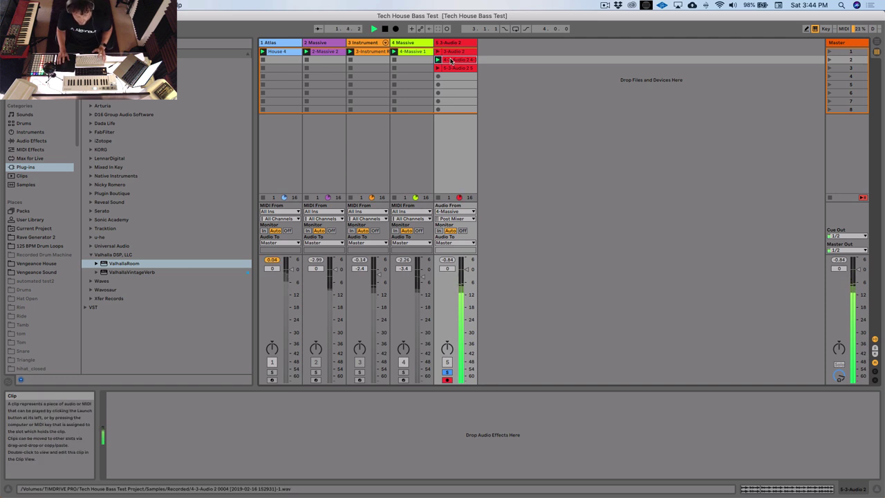
{"action": "left_click", "coordinate": [438, 67]}
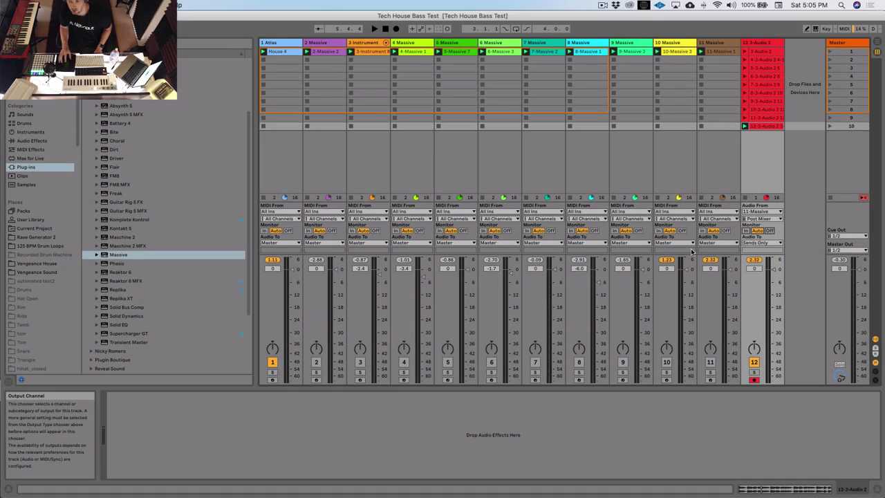
Review the device chains of tracks 4 and 5 and examine the Massive patch on track 5
{"action": "left_click", "coordinate": [407, 44]}
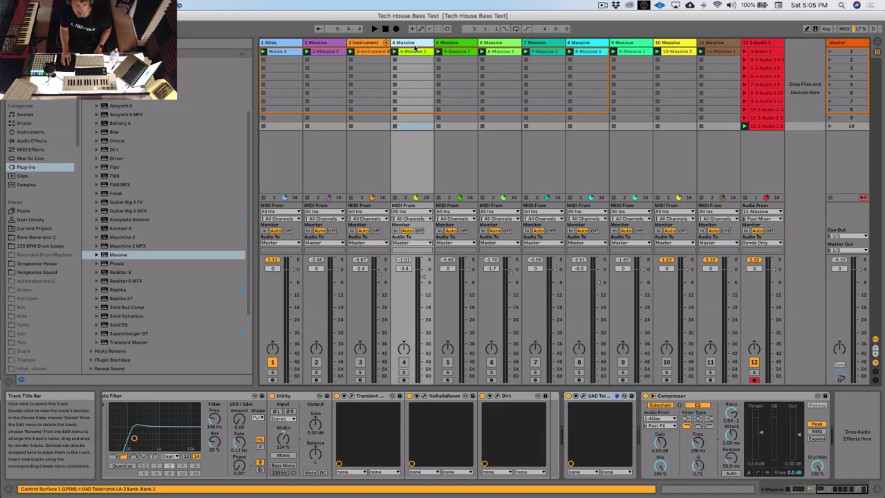
{"action": "left_click", "coordinate": [451, 44]}
{"action": "left_click", "coordinate": [126, 396]}
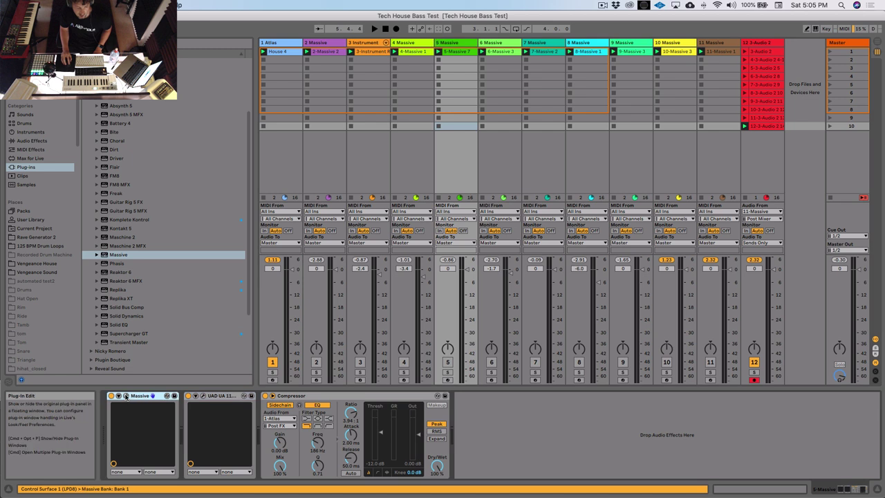
{"action": "left_click", "coordinate": [126, 397]}
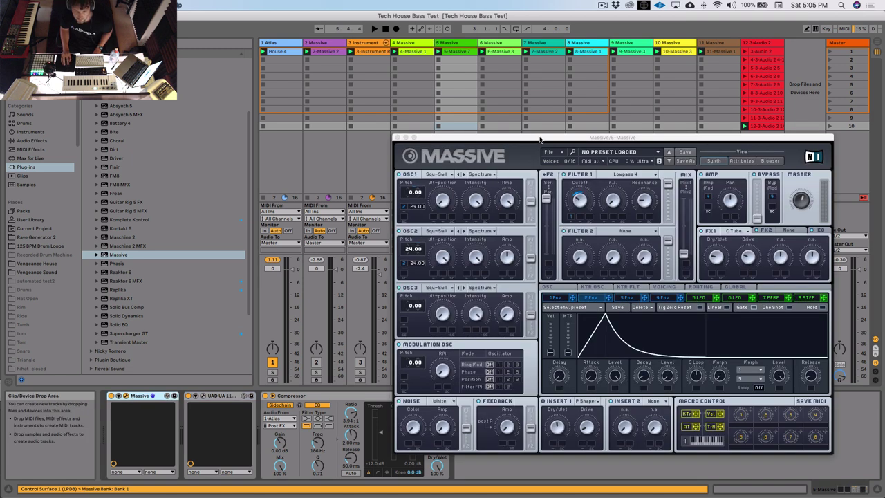
{"action": "left_click_drag", "start_coordinate": [540, 140], "coordinate": [526, 138]}
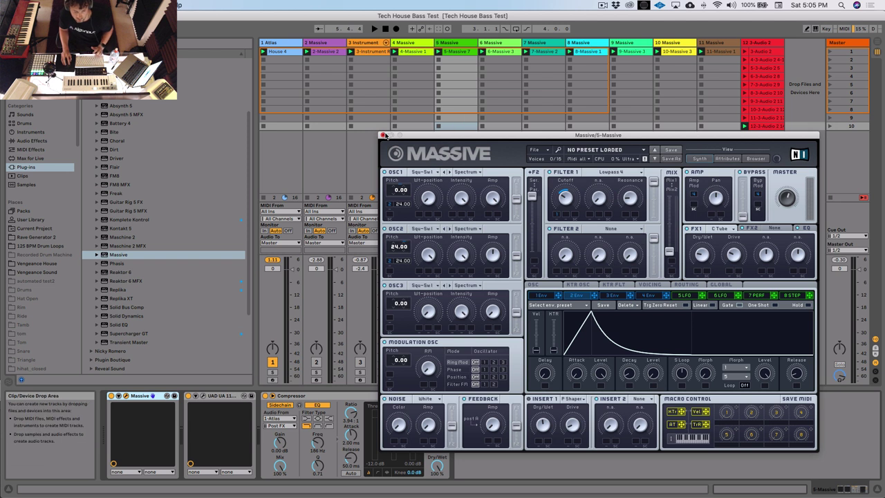
{"action": "left_click", "coordinate": [383, 134]}
Launch the first clip on the 3-Audio 2 track and route the track's output to Master to hear it with the drums
{"action": "left_click", "coordinate": [760, 43]}
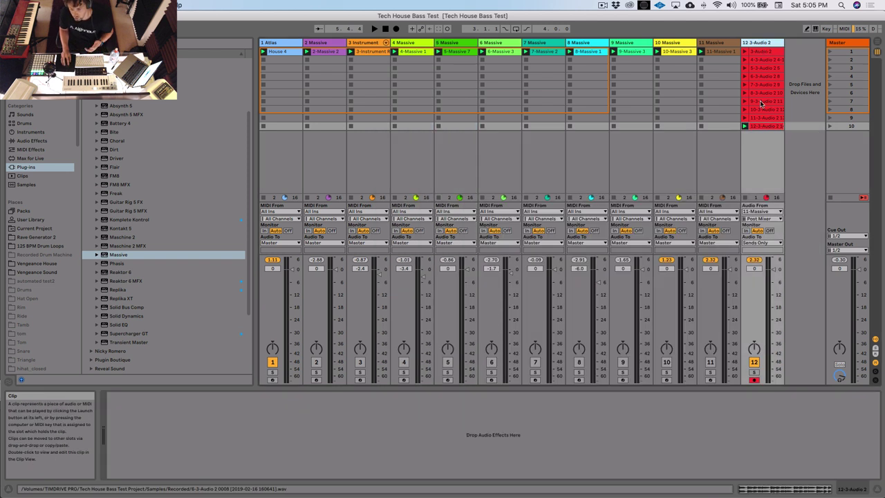
{"action": "left_click", "coordinate": [759, 52]}
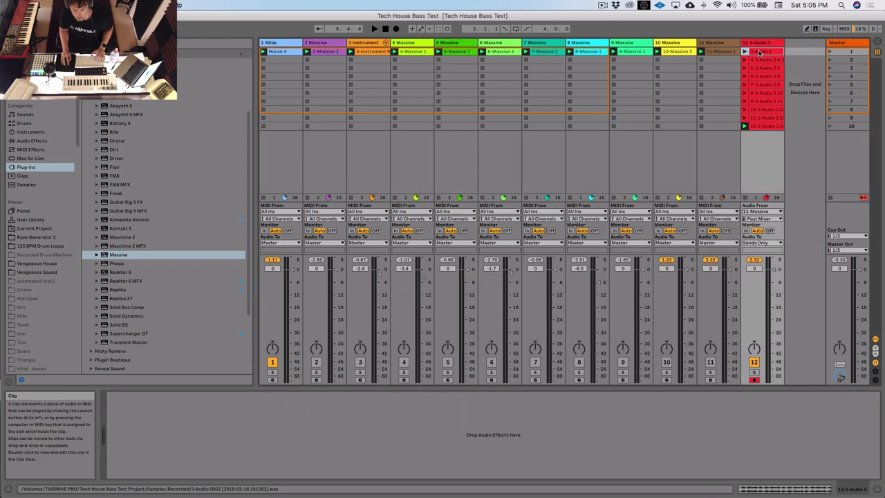
{"action": "key", "text": "space"}
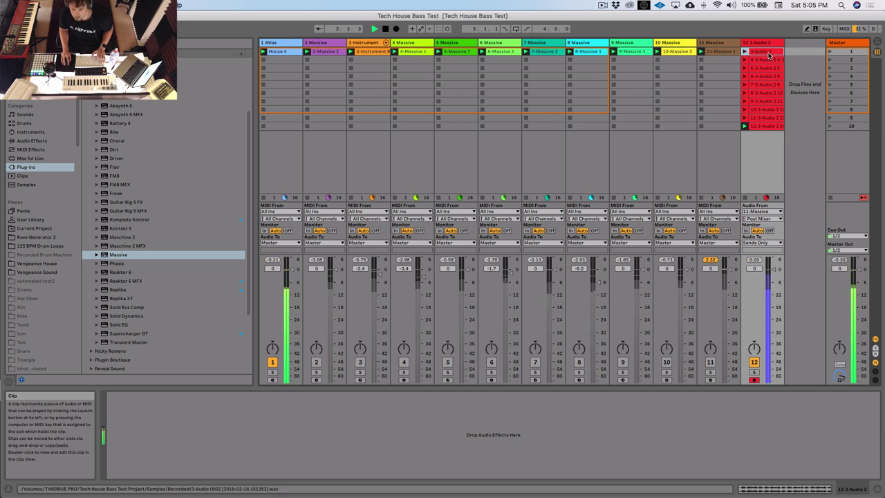
{"action": "left_click", "coordinate": [745, 52]}
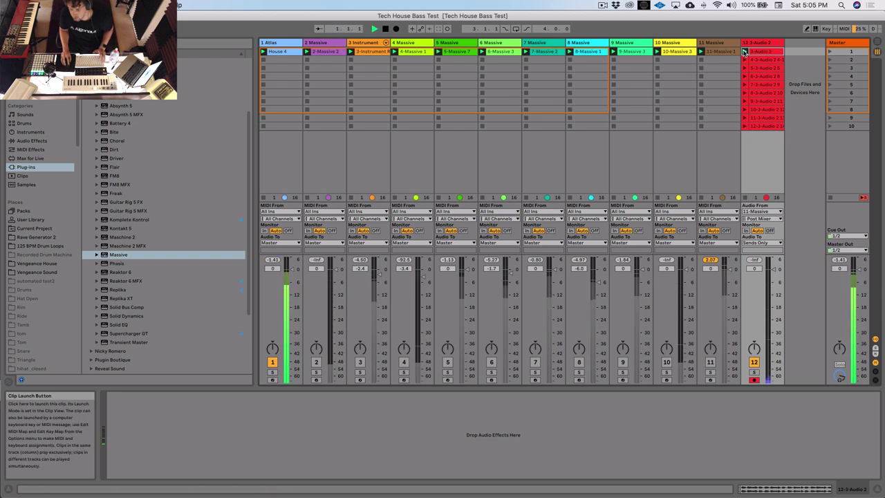
{"action": "left_click", "coordinate": [764, 243]}
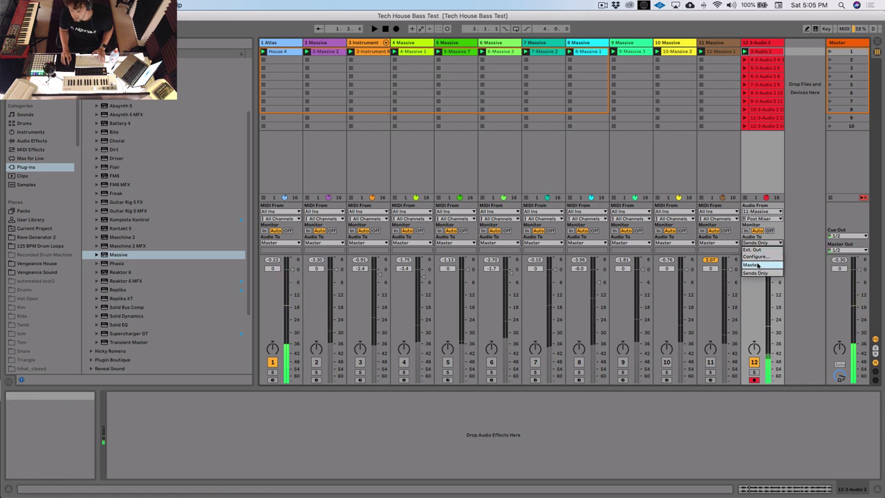
{"action": "key", "text": "Return"}
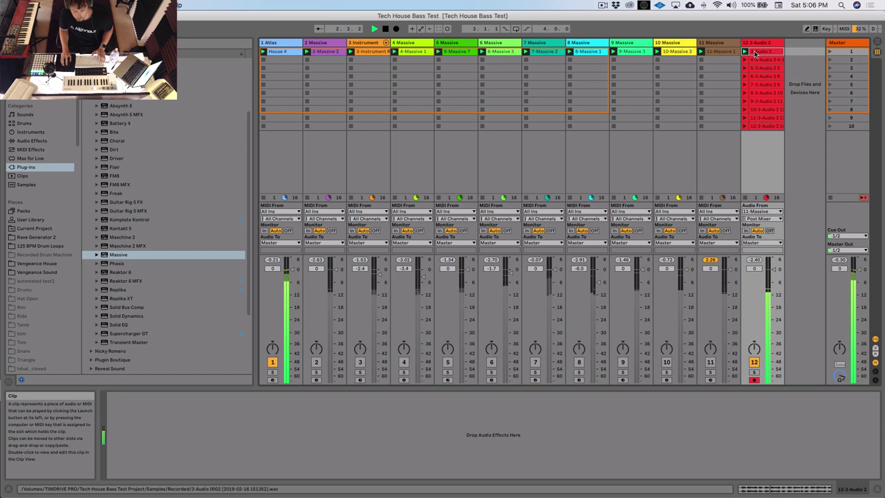
Audition the second, third and fourth clips on the 3-Audio 2 track one after another against the drums
{"action": "left_click", "coordinate": [759, 61]}
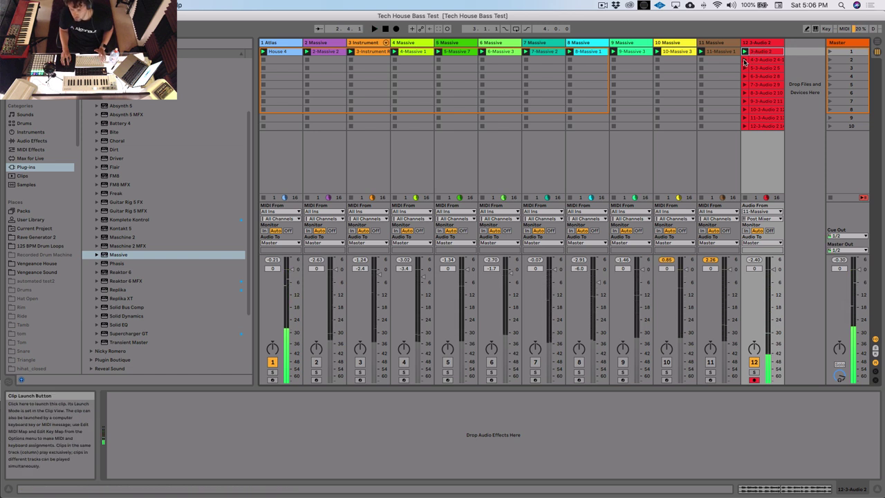
{"action": "key", "text": "Return"}
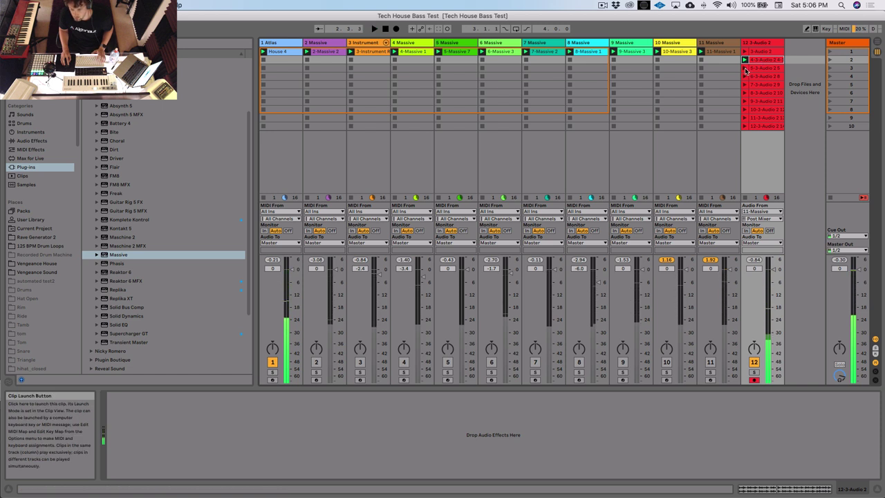
{"action": "left_click", "coordinate": [757, 68]}
{"action": "key", "text": "Return"}
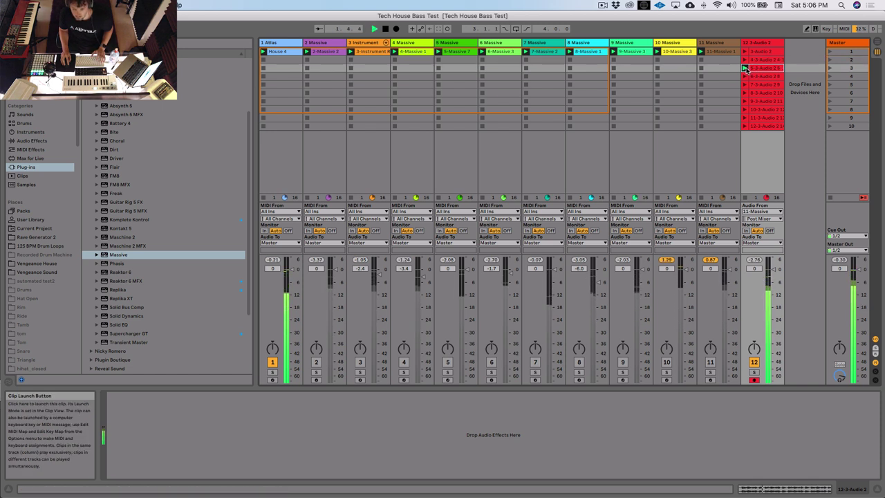
{"action": "key", "text": "space"}
{"action": "left_click", "coordinate": [744, 76]}
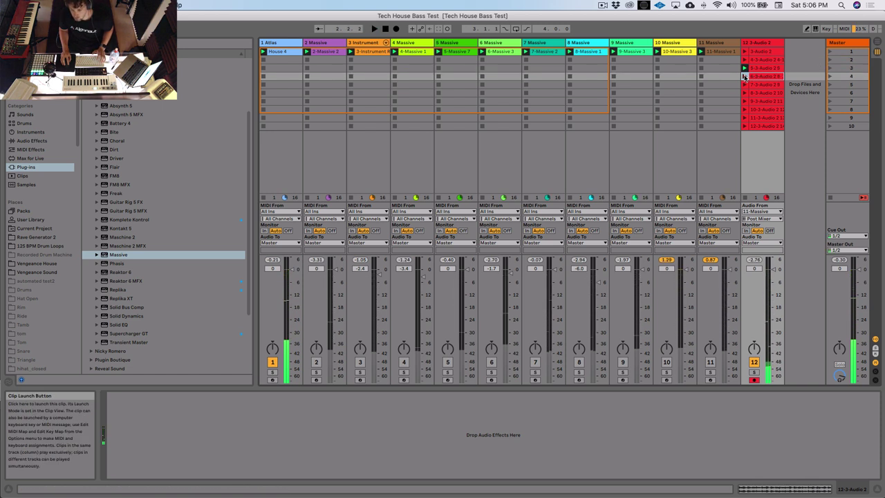
{"action": "left_click", "coordinate": [745, 76]}
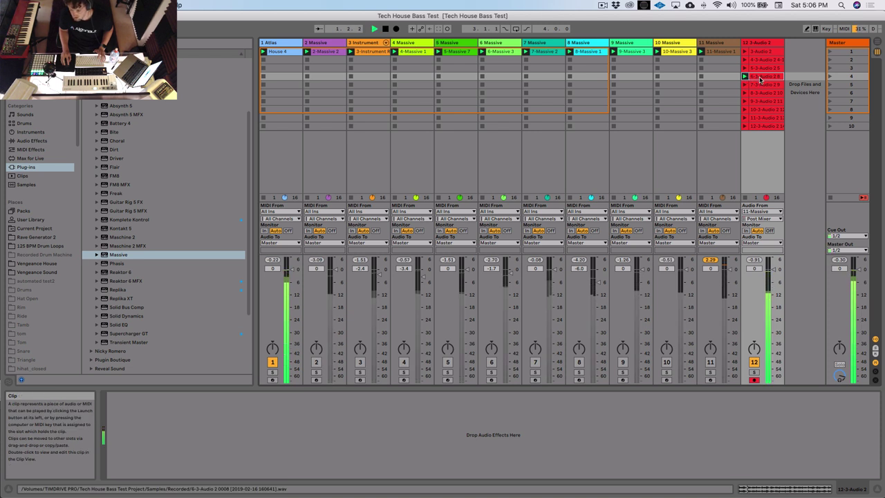
Launch the fifth through tenth clips on the 3-Audio 2 track in turn to compare them with the drums, and stop playback
{"action": "left_click", "coordinate": [744, 84]}
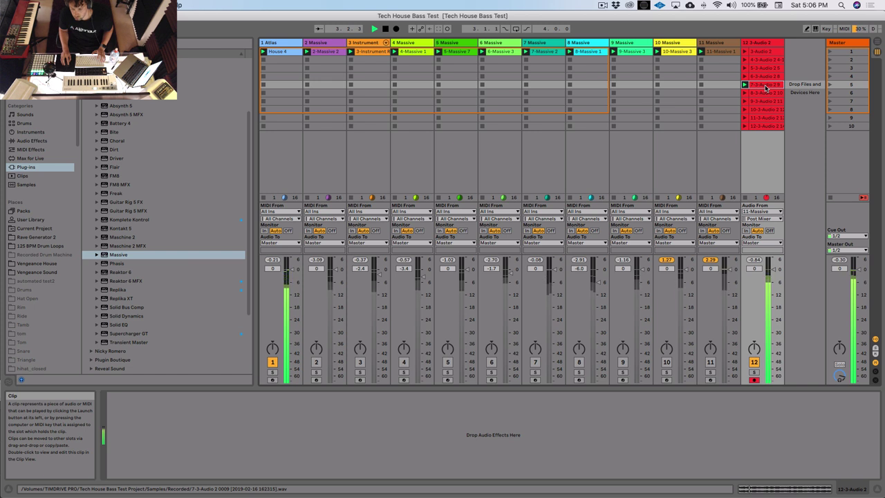
{"action": "left_click", "coordinate": [745, 92]}
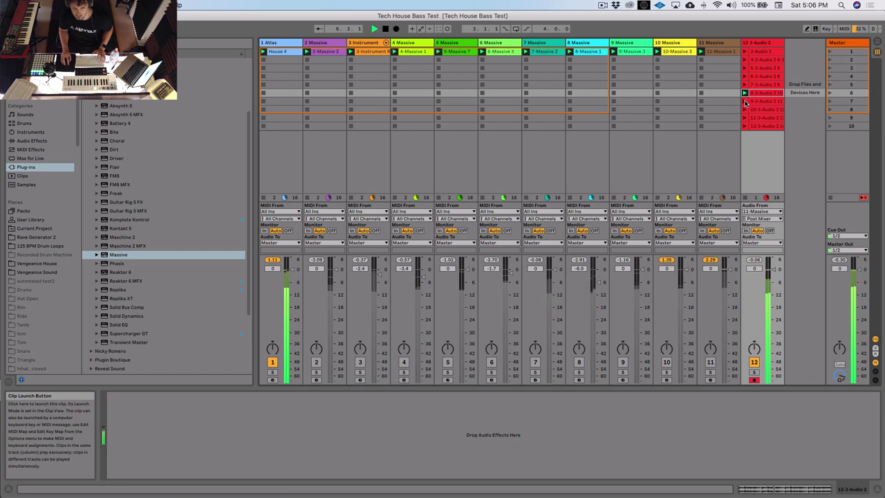
{"action": "left_click", "coordinate": [745, 103]}
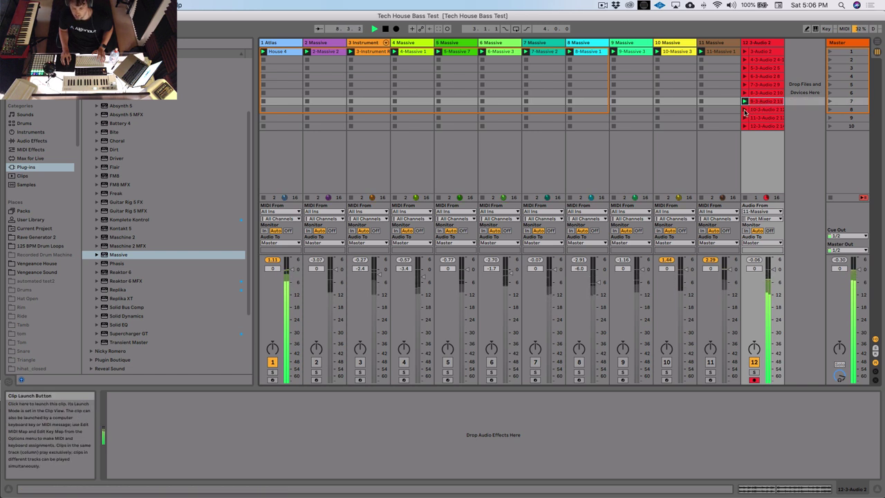
{"action": "left_click", "coordinate": [745, 110]}
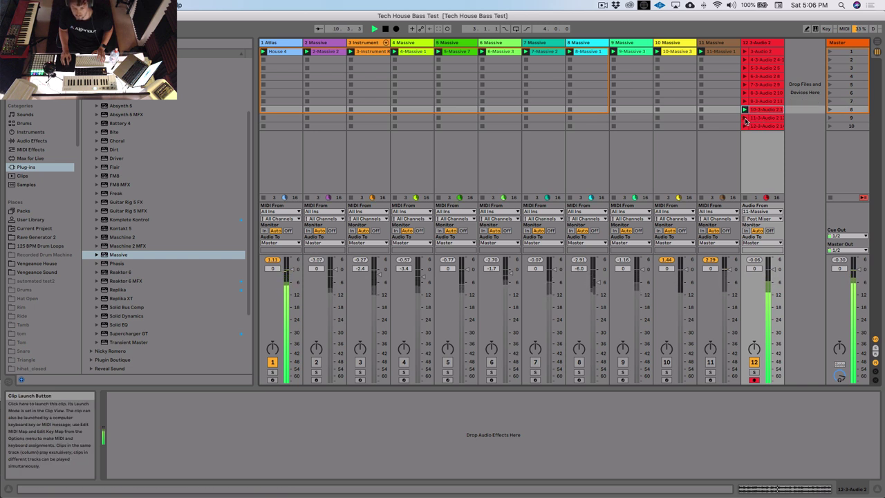
{"action": "left_click", "coordinate": [745, 119]}
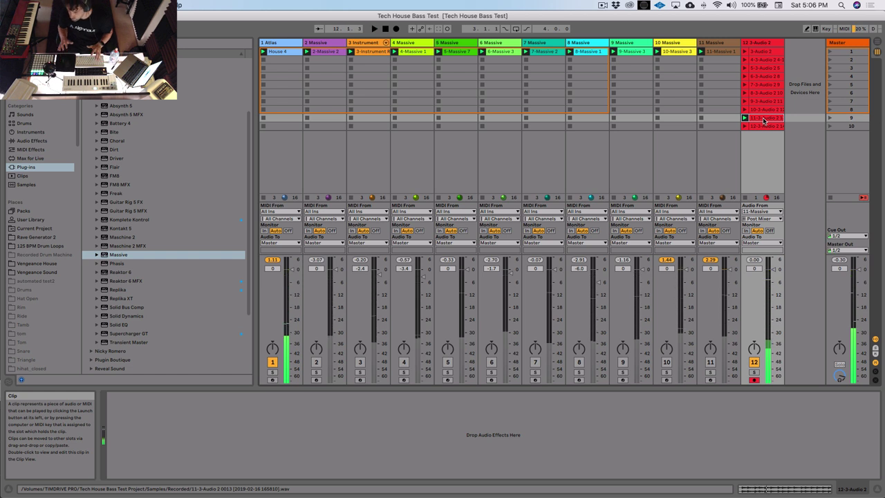
{"action": "left_click", "coordinate": [746, 127]}
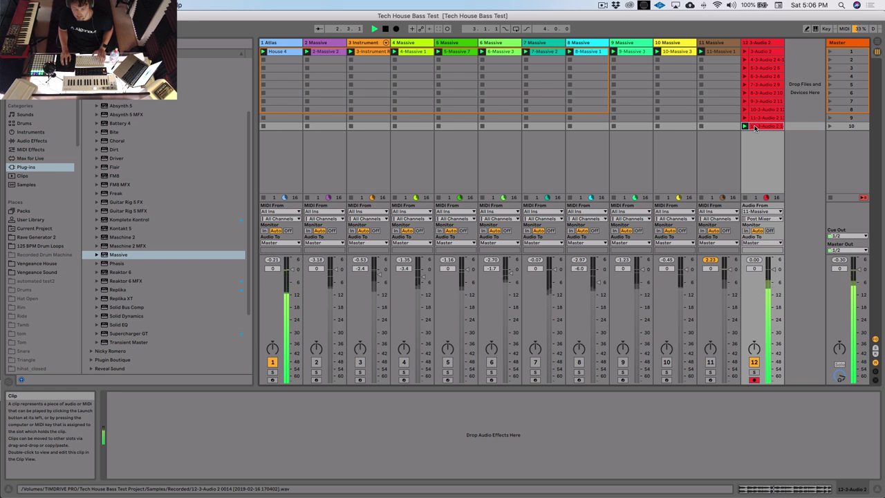
{"action": "key", "text": "space"}
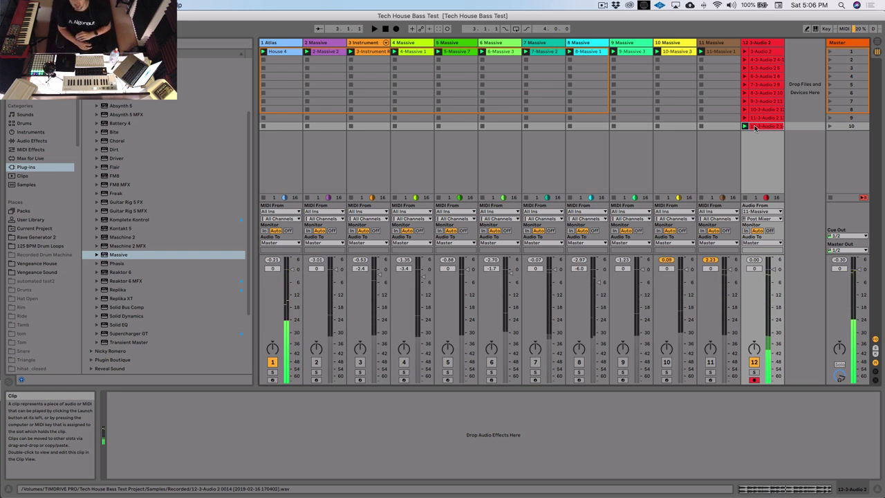